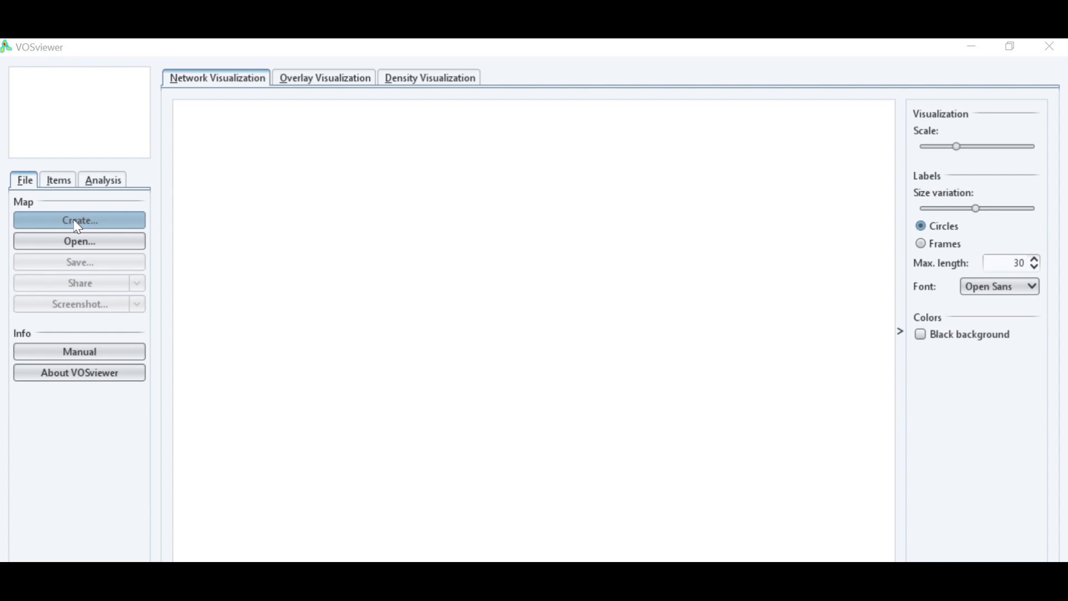
# Step: Start a new map based on bibliographic data, reading from bibliographic database files
pyautogui.click(78, 222)
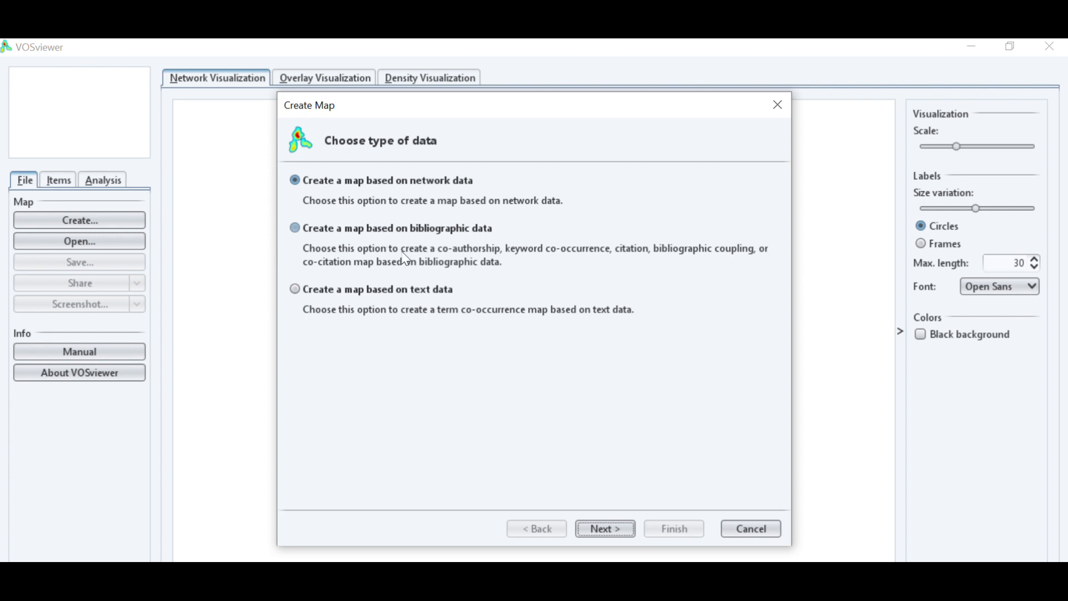
pyautogui.click(296, 228)
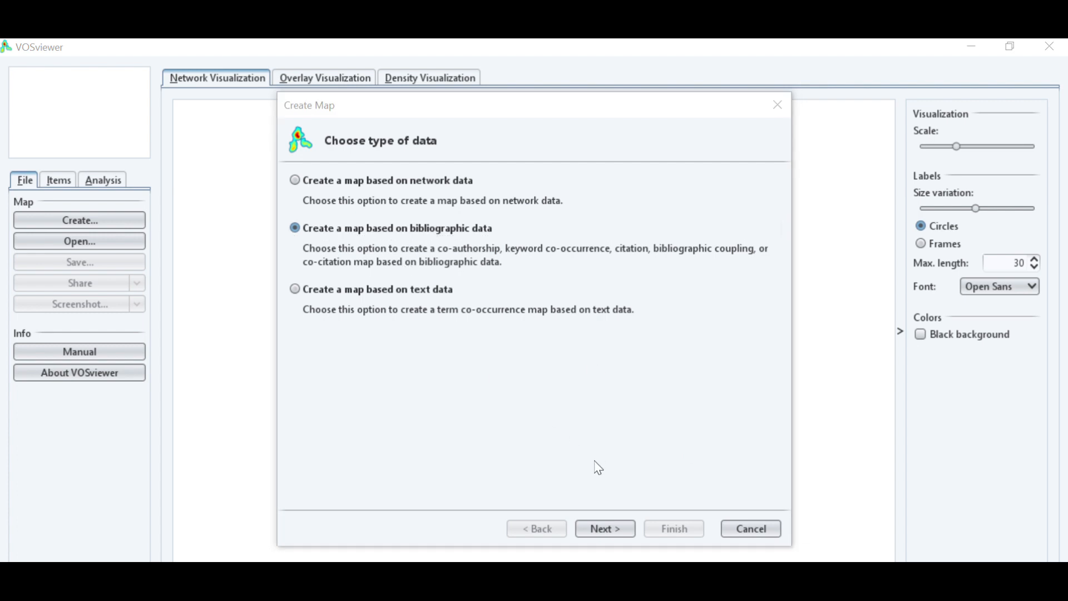
pyautogui.click(605, 529)
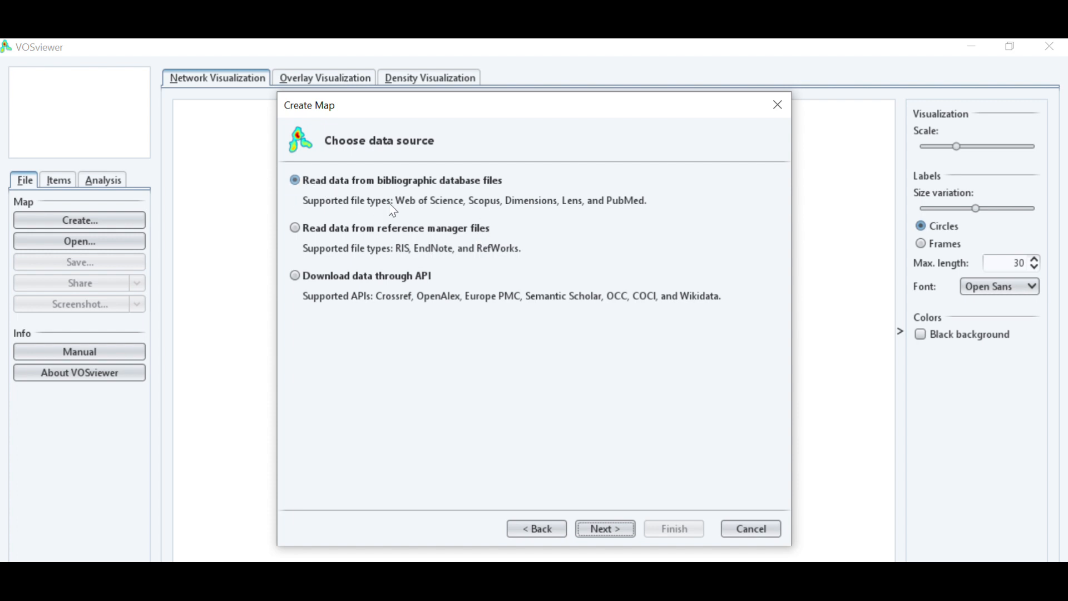
pyautogui.click(605, 528)
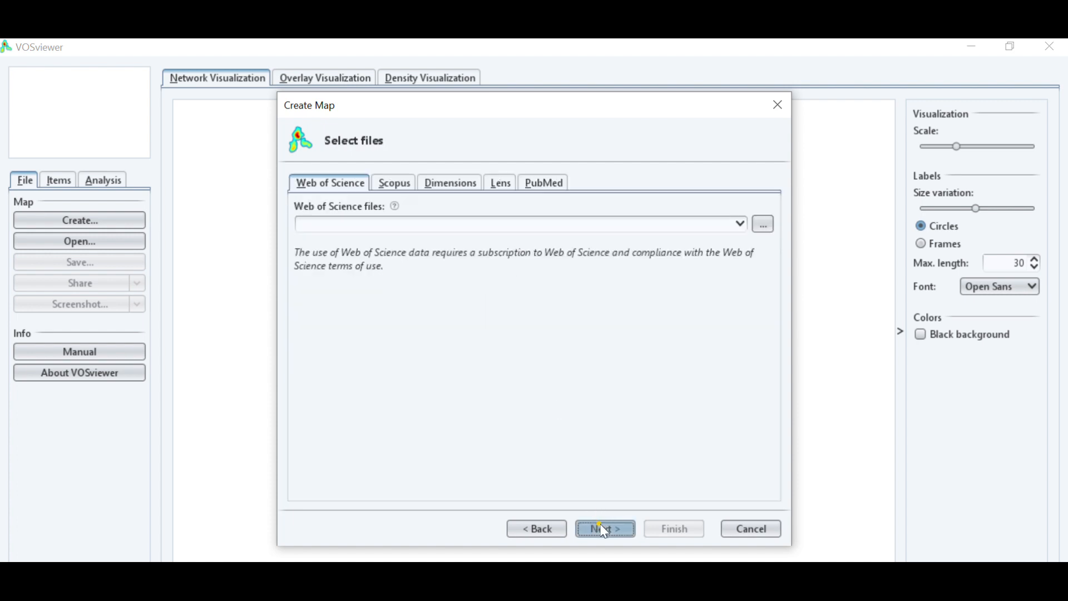
# Step: Load the Scopus file Clean_Data_final.csv from the desktop folder Bibliometrics Review, Healthcare Technology, New Data as the map's data source
pyautogui.click(396, 187)
pyautogui.click(764, 225)
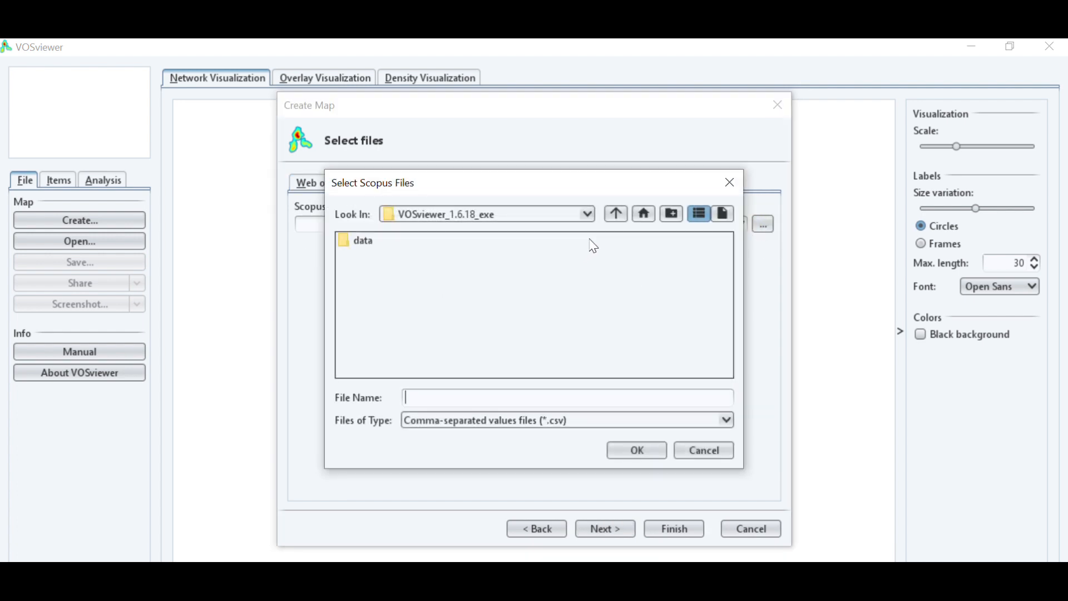
pyautogui.click(645, 217)
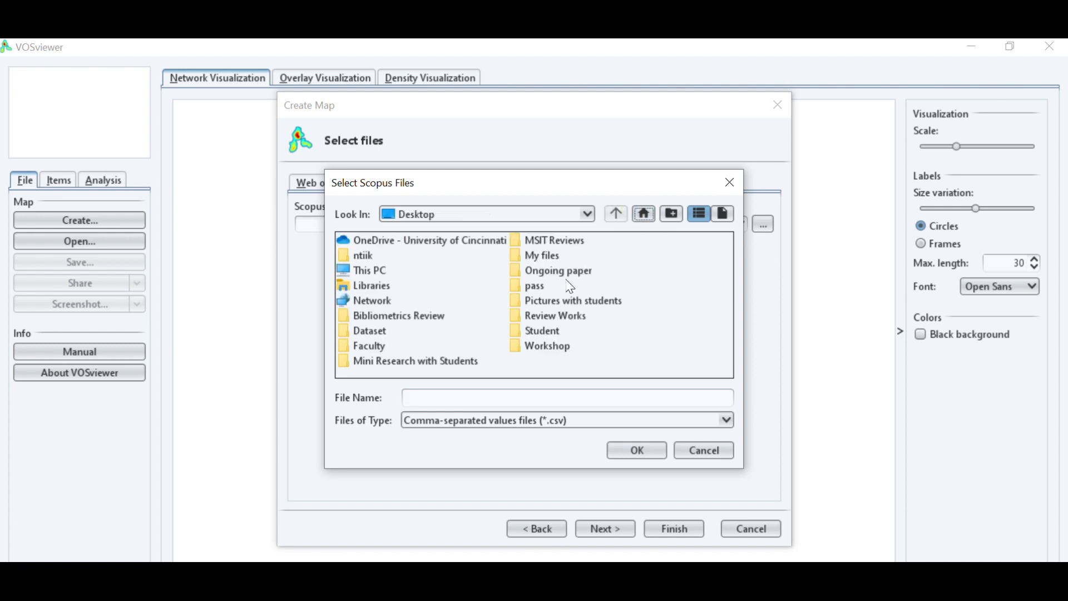
pyautogui.click(395, 316)
pyautogui.doubleClick(394, 316)
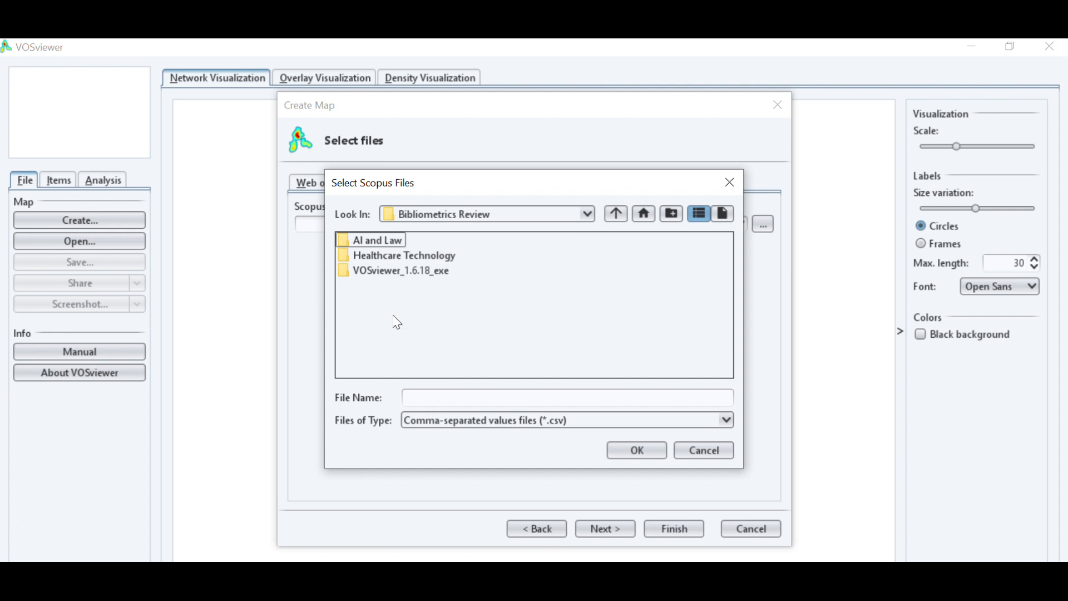
pyautogui.doubleClick(393, 257)
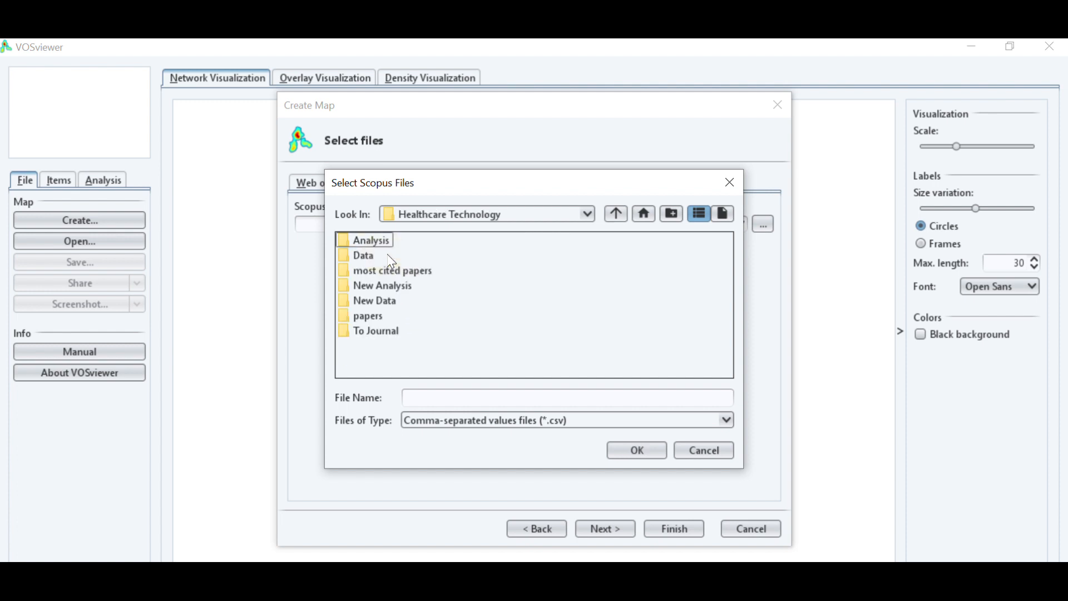
pyautogui.click(374, 307)
pyautogui.doubleClick(374, 306)
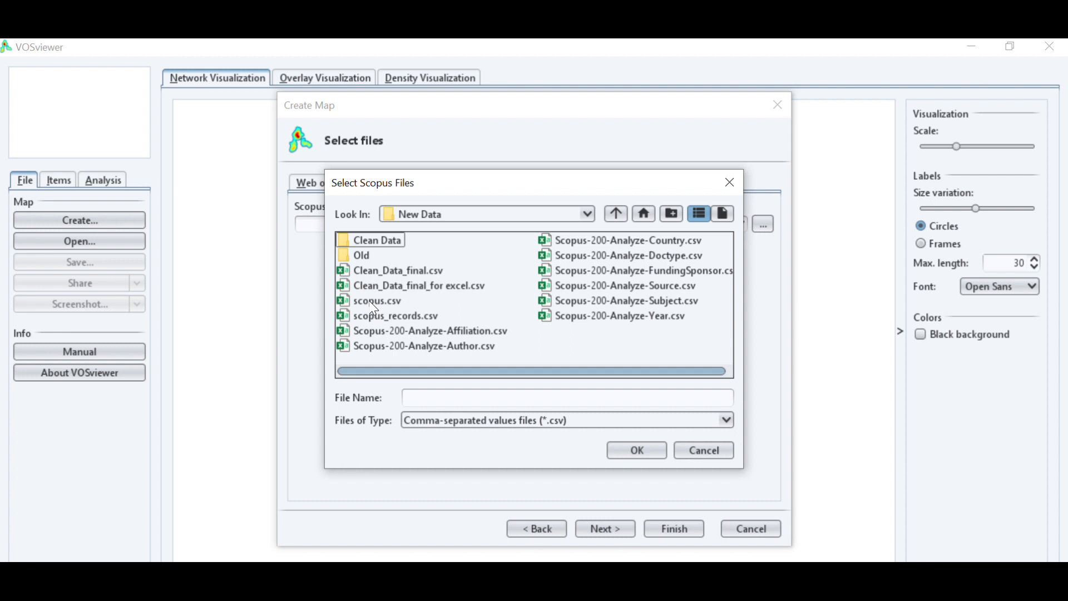
pyautogui.doubleClick(392, 271)
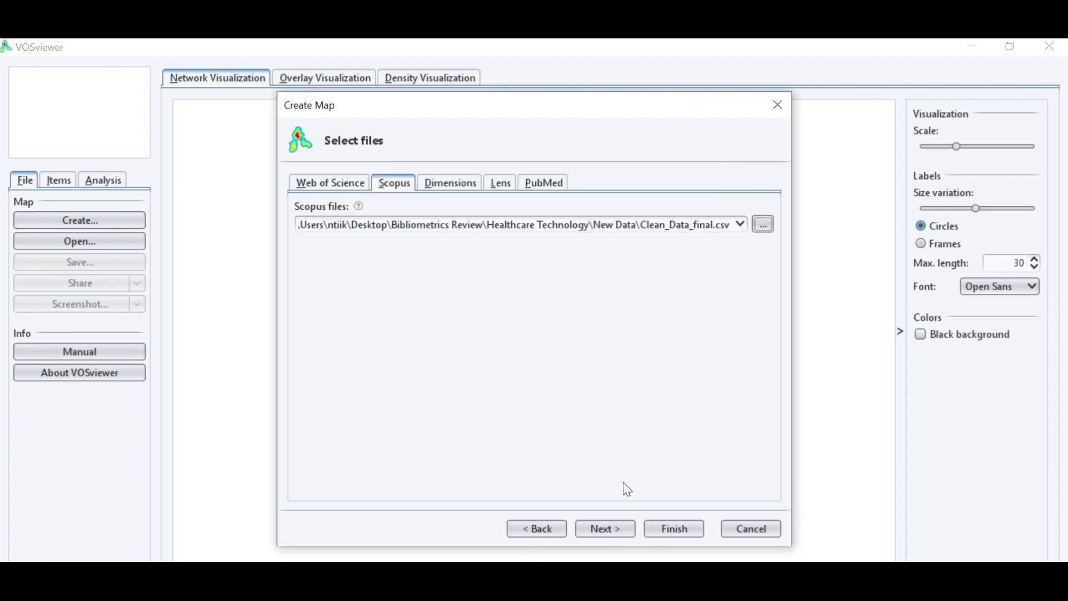
pyautogui.click(619, 525)
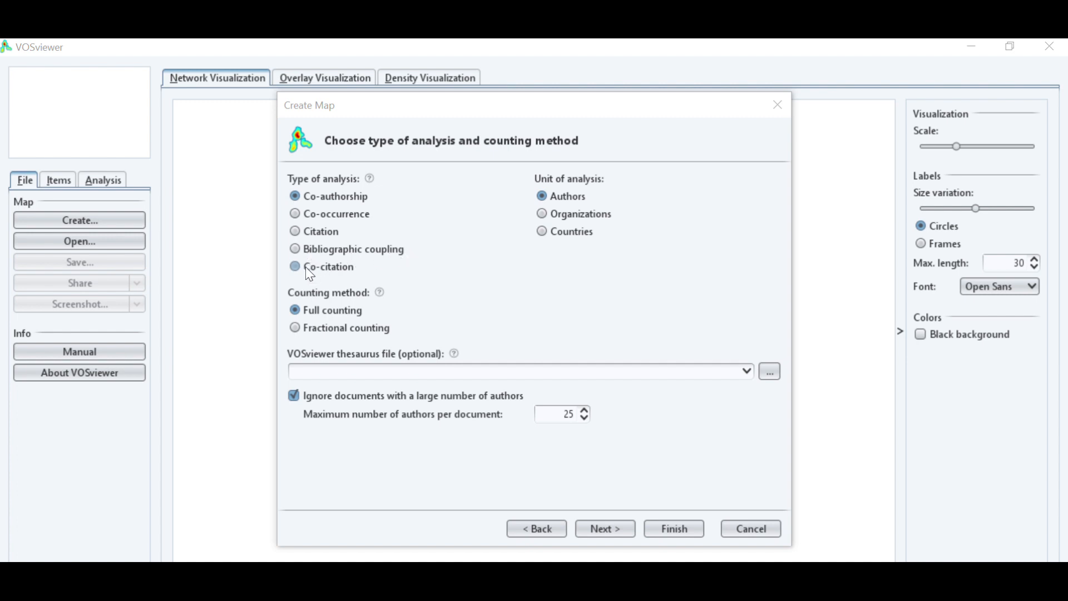
# Step: Choose citation as the type of analysis with documents as the unit of analysis
pyautogui.click(322, 233)
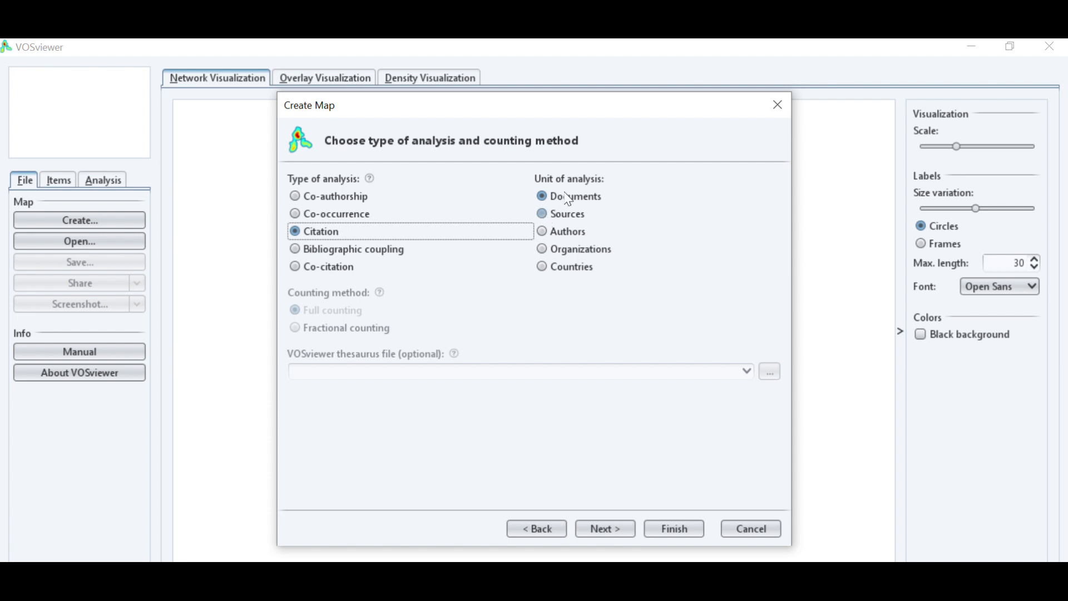
pyautogui.click(604, 529)
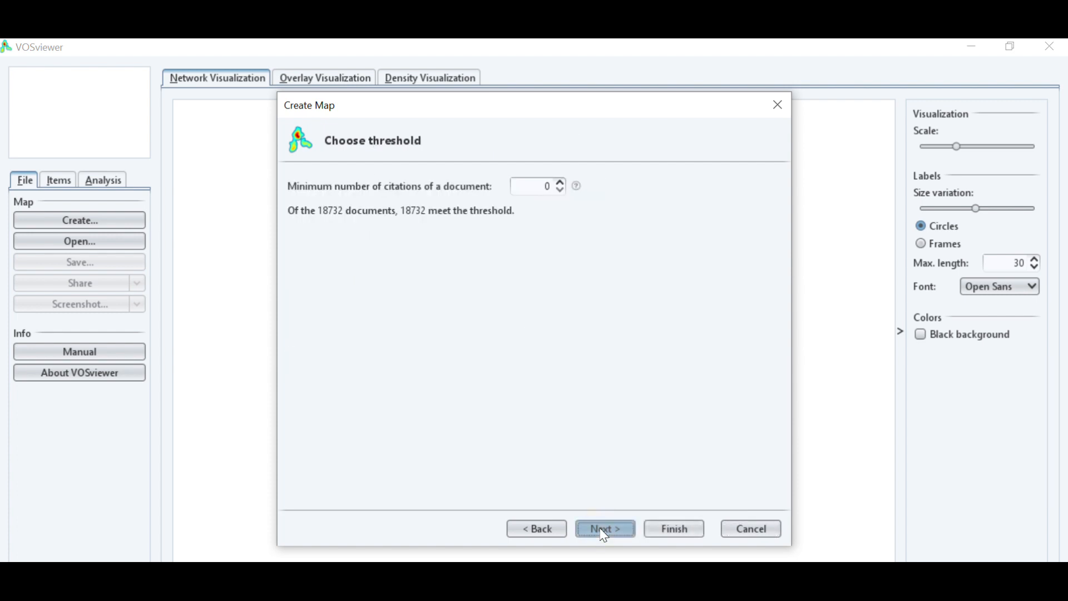
pyautogui.click(542, 530)
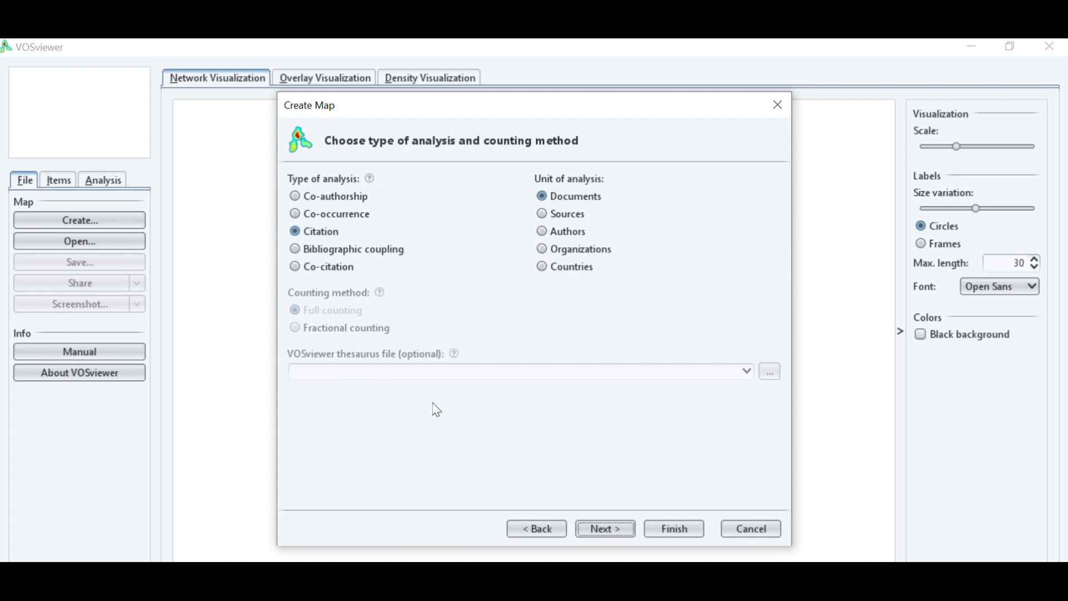
pyautogui.click(609, 535)
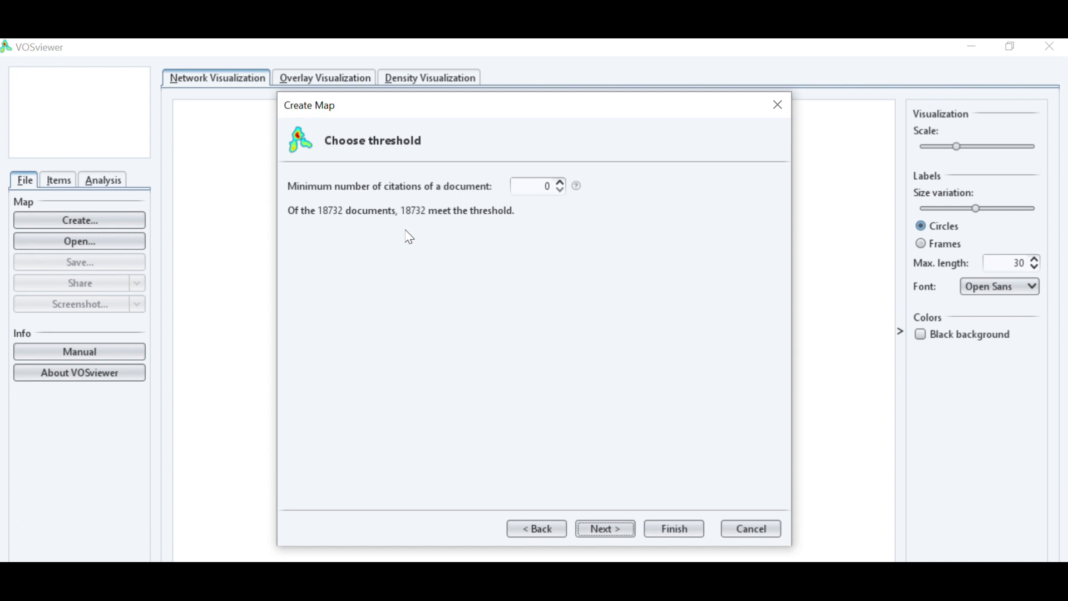
# Step: Set the minimum number of citations of a document to 100 and keep all documents that meet the threshold
pyautogui.doubleClick(548, 186)
pyautogui.click(539, 184)
pyautogui.moveTo(538, 184); pyautogui.dragTo(553, 184)
pyautogui.write('99')
pyautogui.click(560, 182)
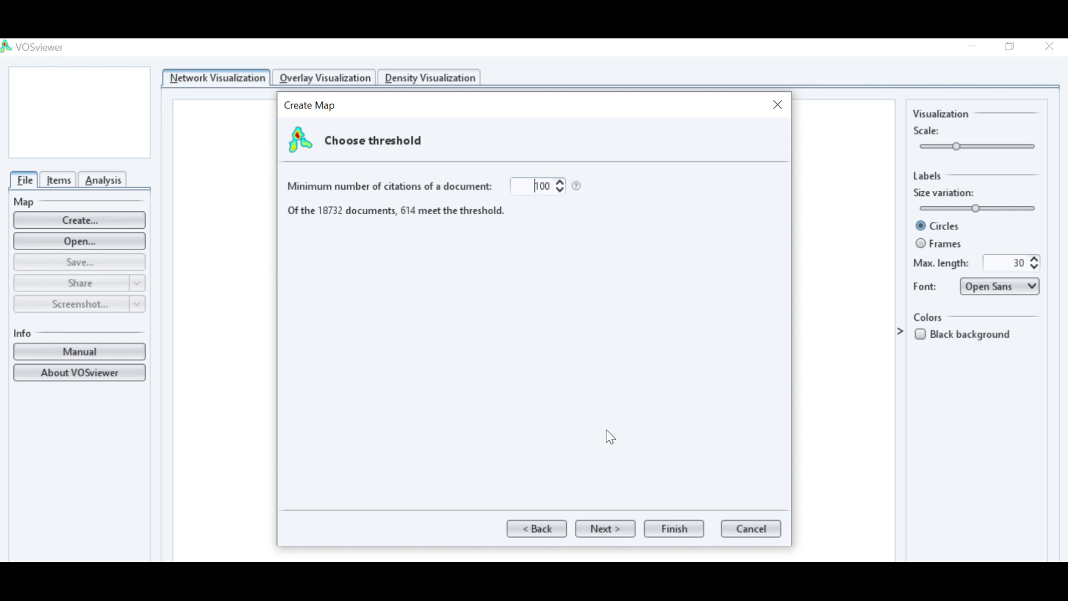
pyautogui.click(616, 529)
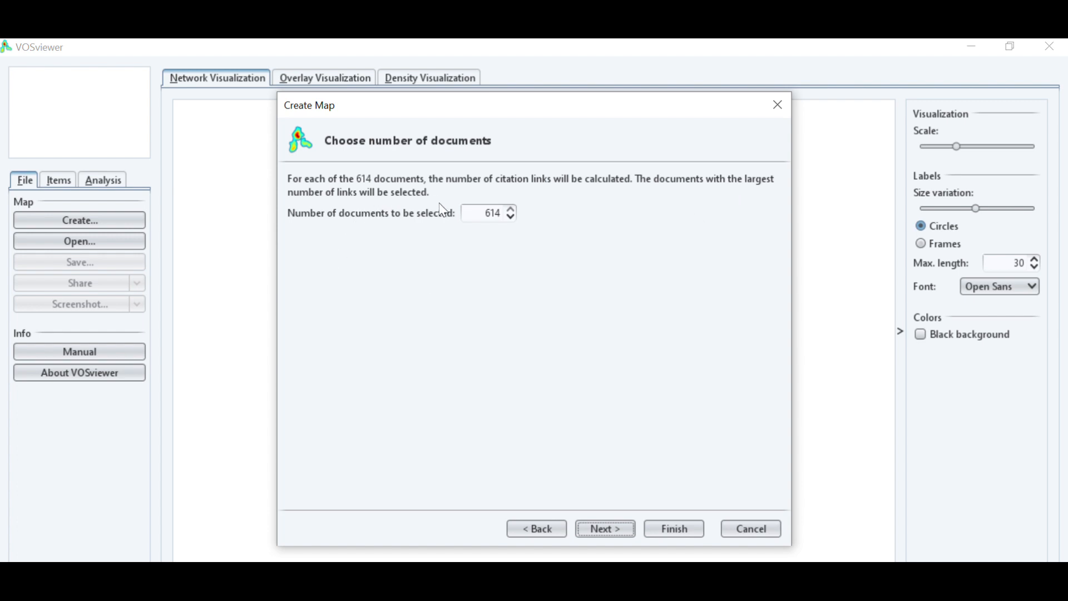
pyautogui.click(603, 529)
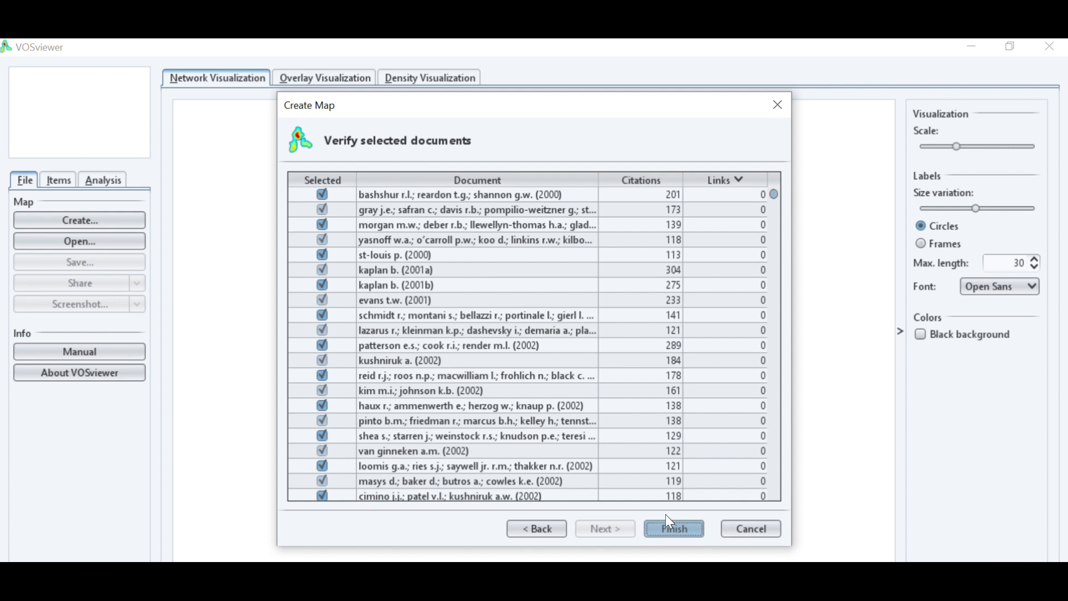
# Step: Select all documents in the verification list and export them as a CSV file named Most_cited_Doc in the New Data folder
pyautogui.rightClick(623, 257)
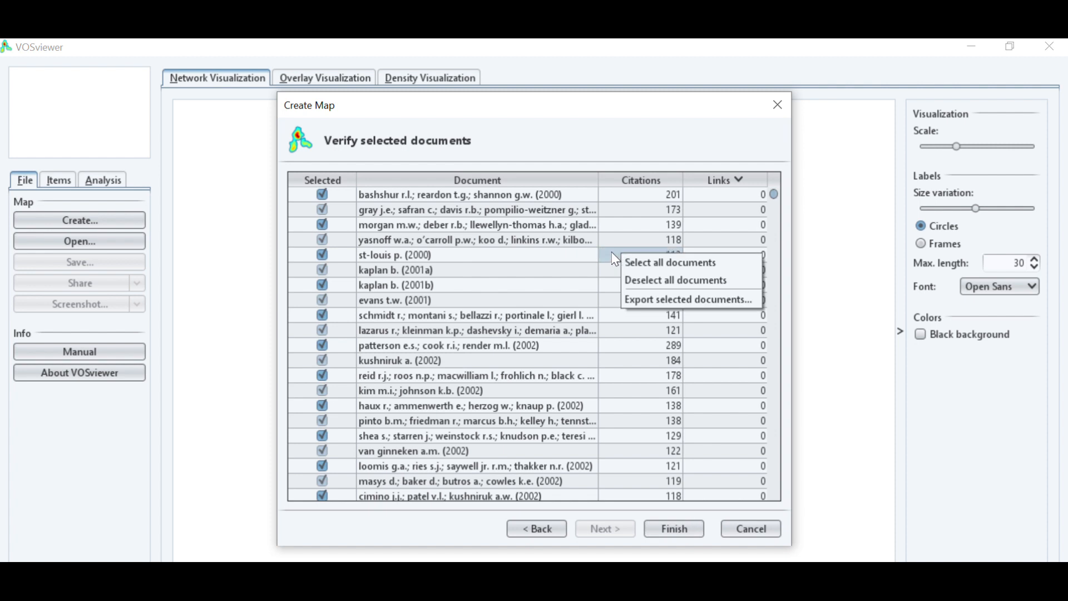
pyautogui.click(641, 265)
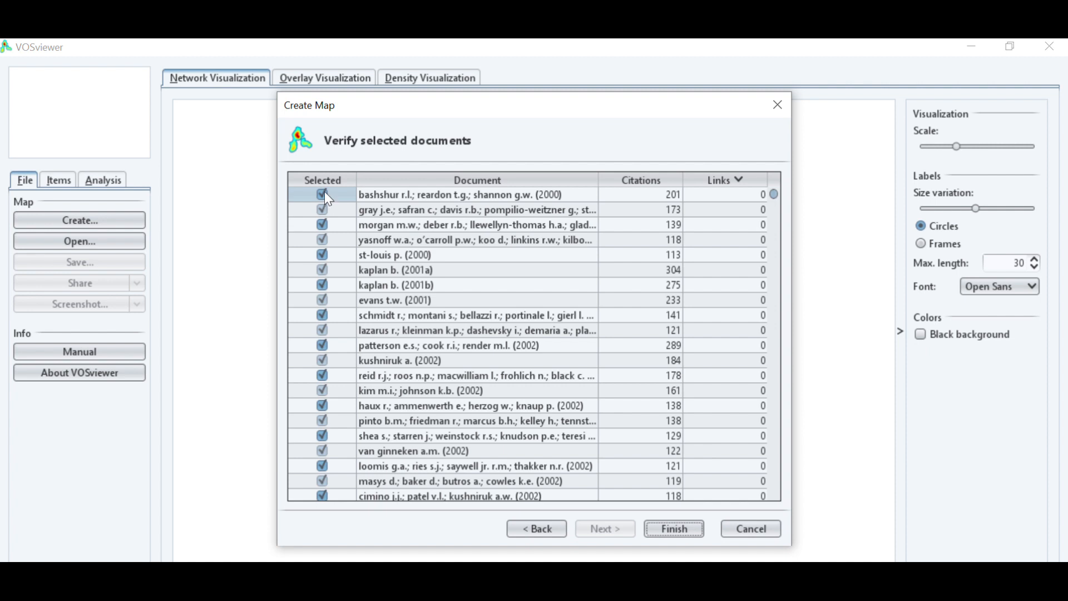
pyautogui.rightClick(640, 290)
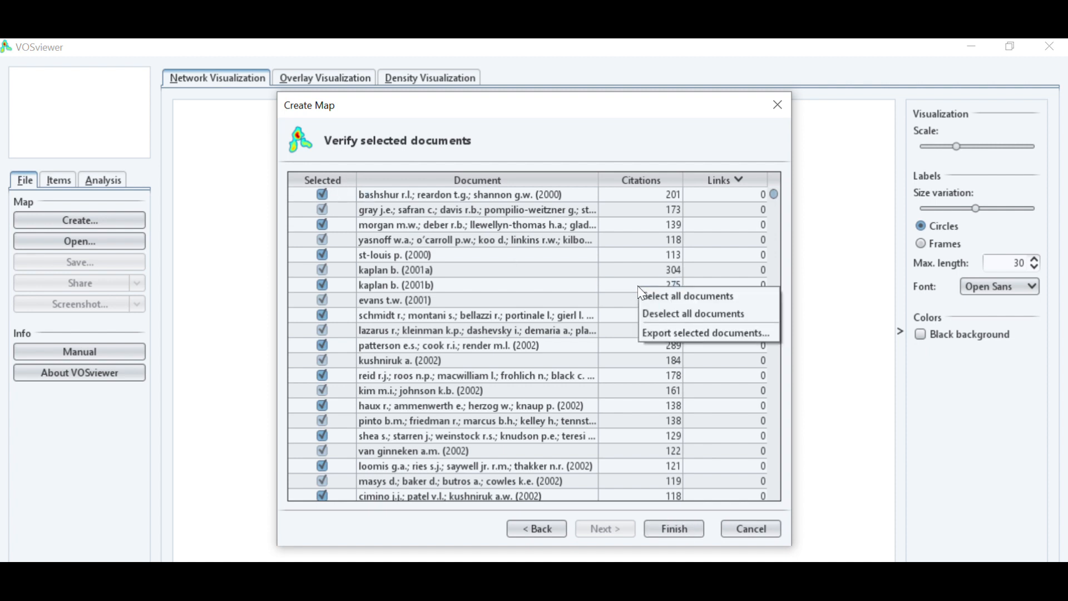
pyautogui.click(662, 335)
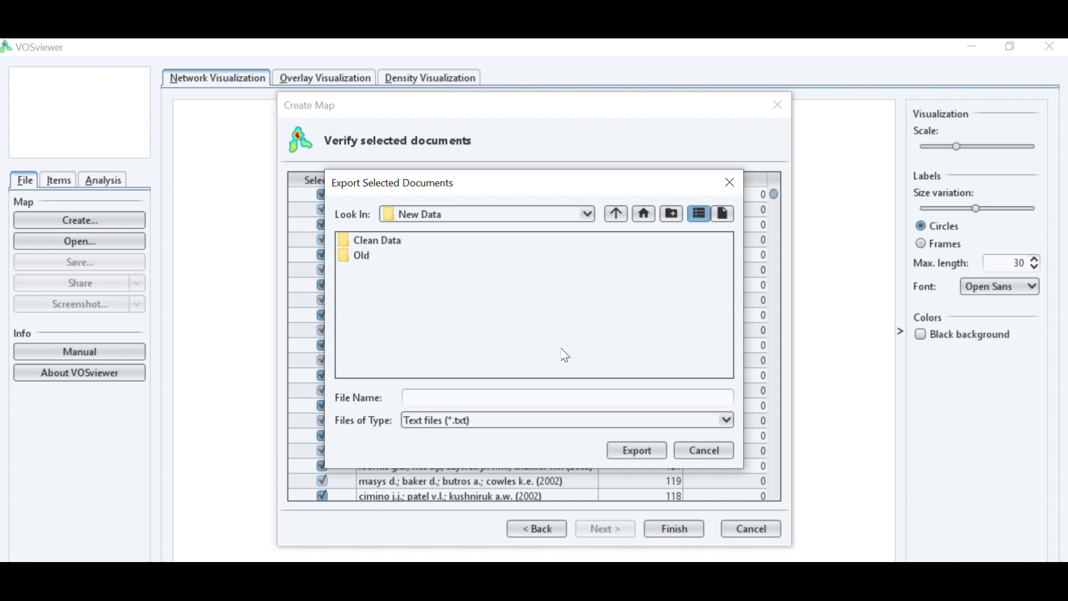
pyautogui.click(501, 420)
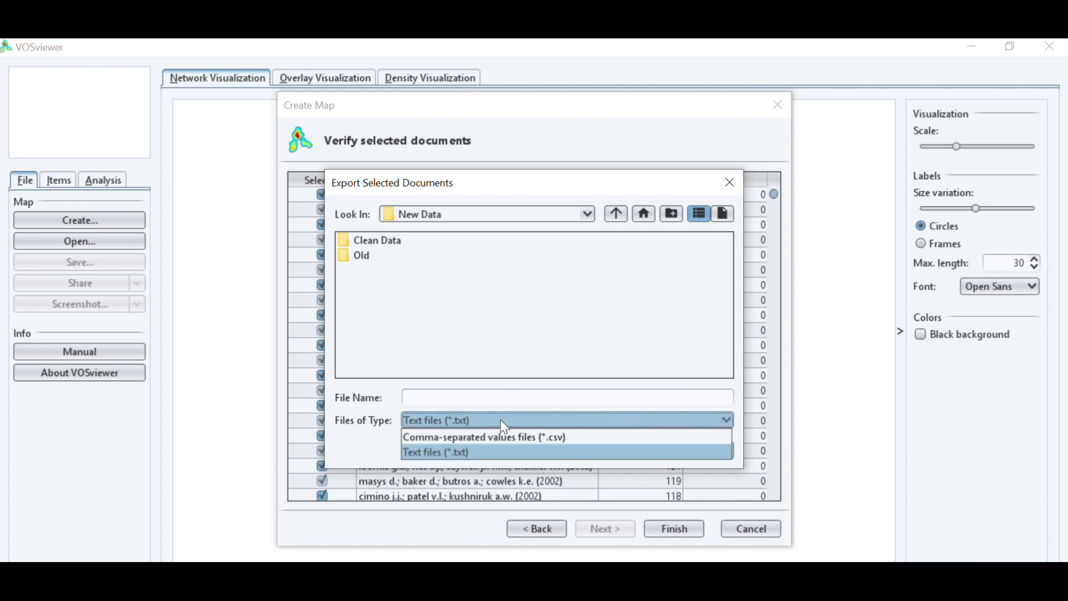
pyautogui.click(503, 437)
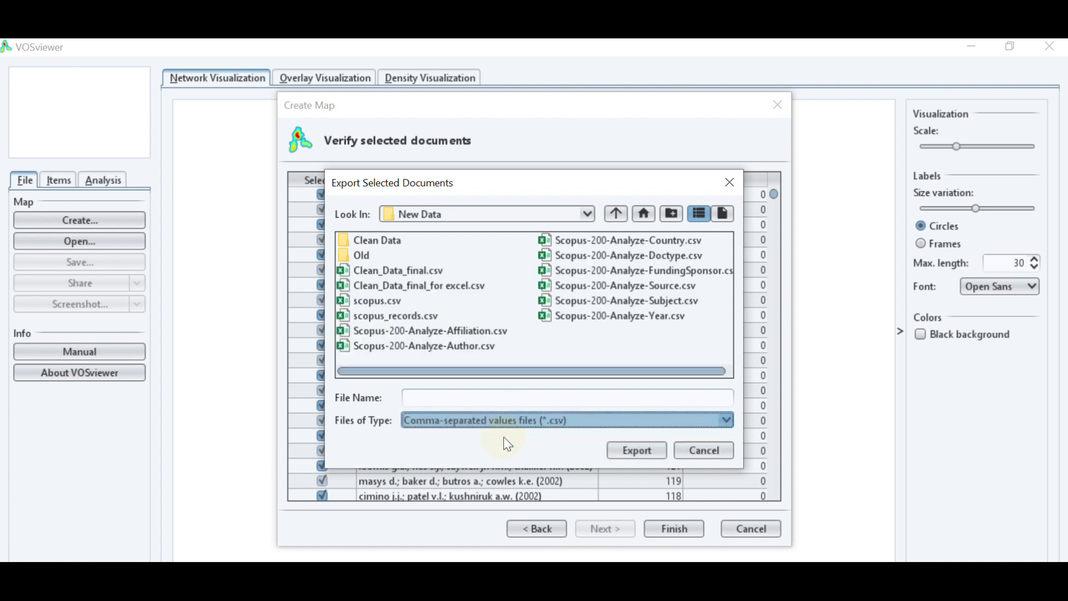
pyautogui.click(477, 399)
pyautogui.write('Most')
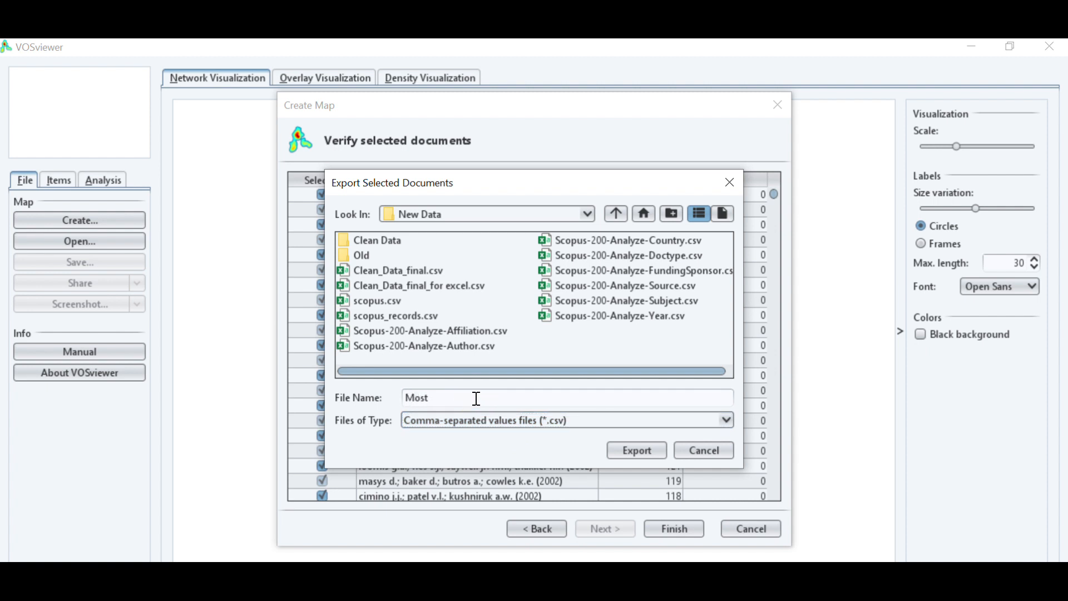
pyautogui.write('_cited_Doc')
pyautogui.click(636, 448)
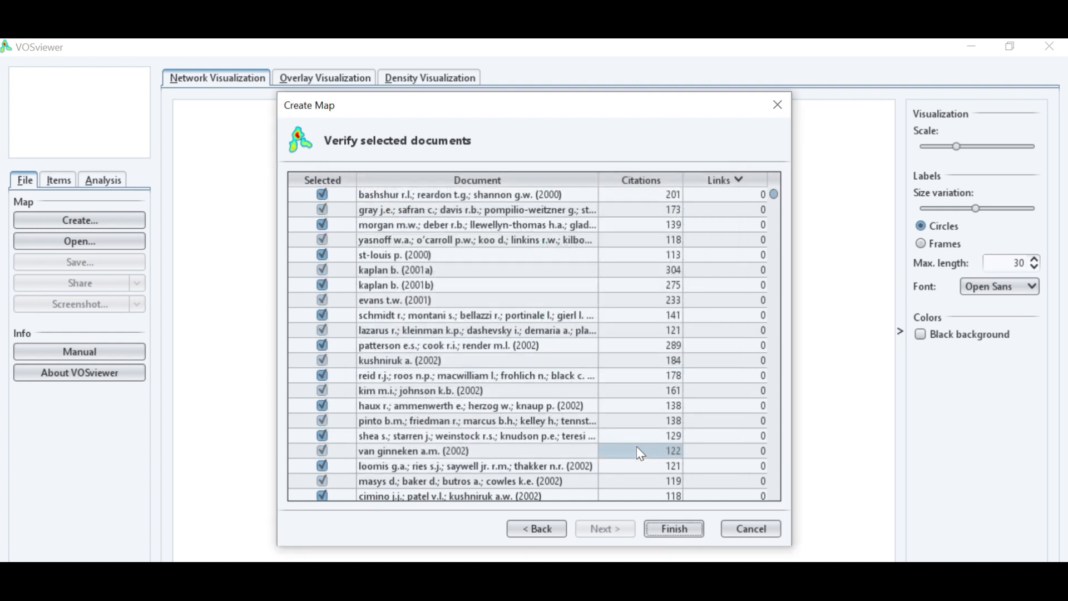
# Step: Generate the document citation map and view the publication details of its prominent nodes
pyautogui.click(668, 526)
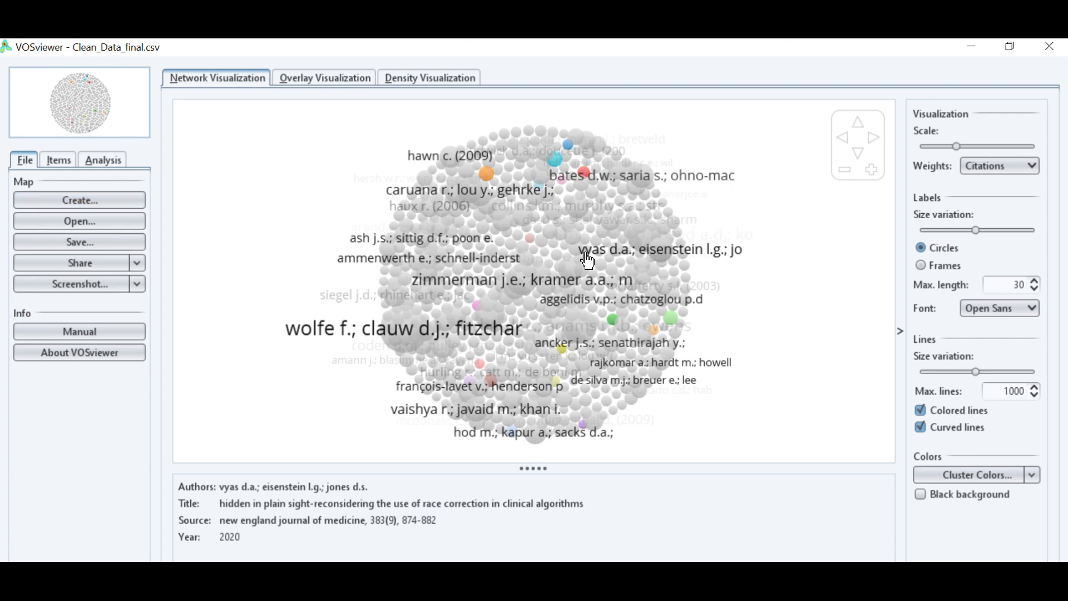
pyautogui.moveTo(422, 330)
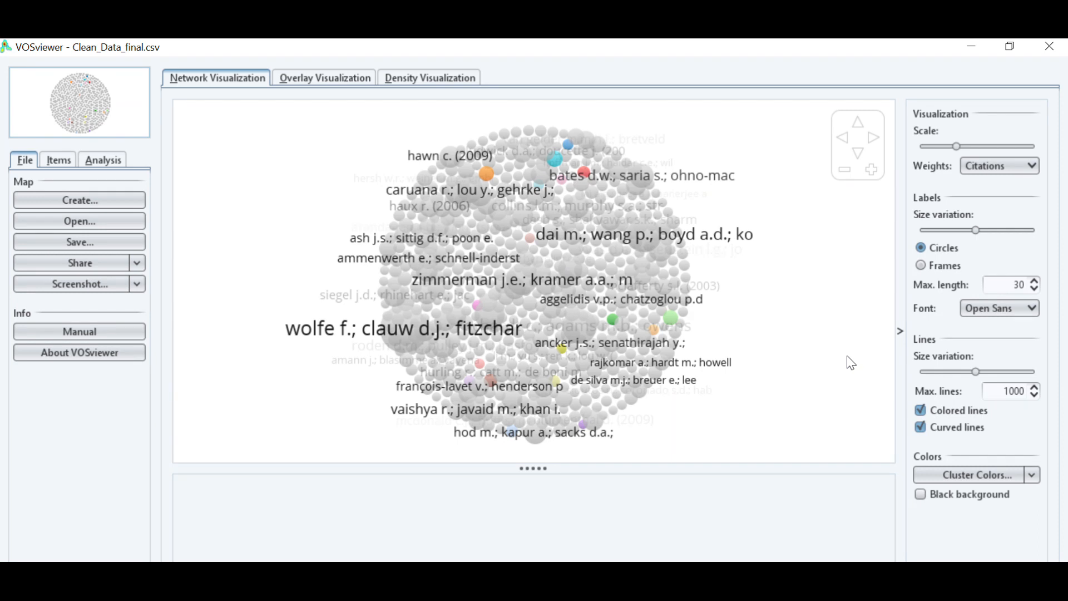
pyautogui.moveTo(401, 337)
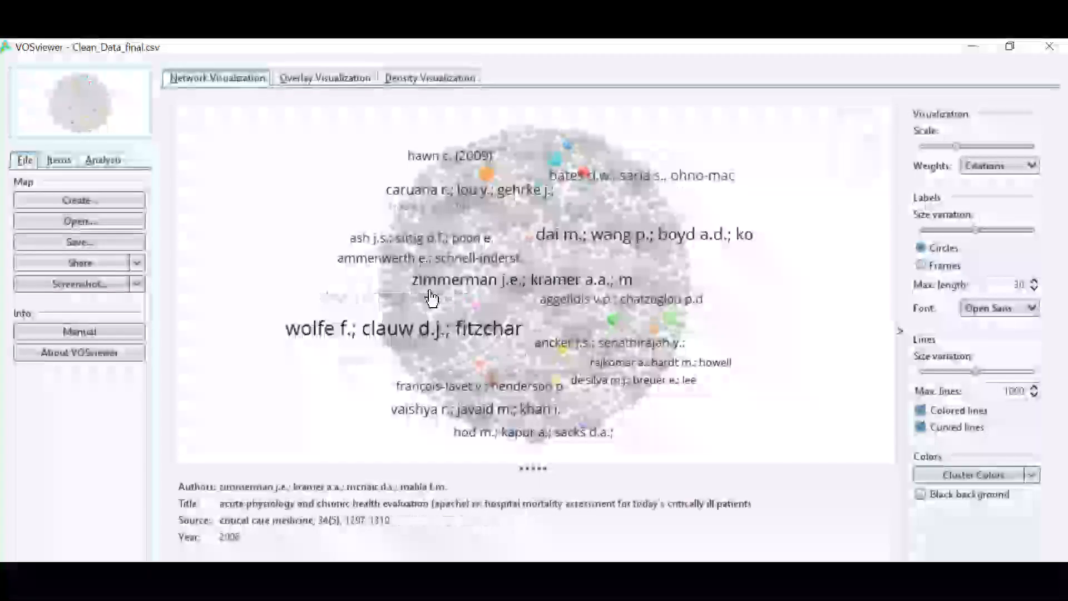
pyautogui.moveTo(381, 352)
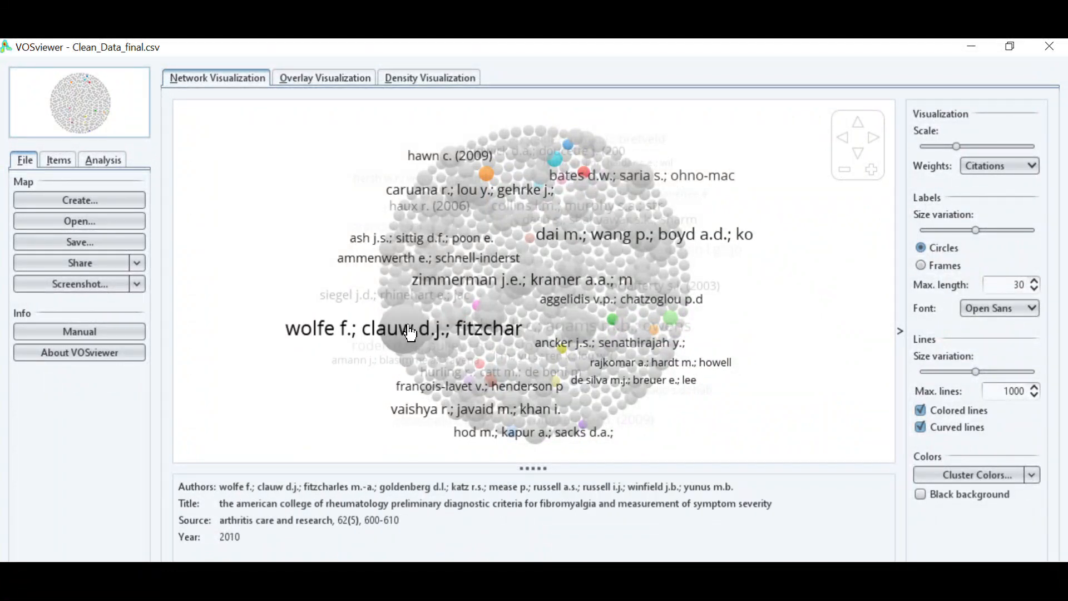
pyautogui.moveTo(483, 362)
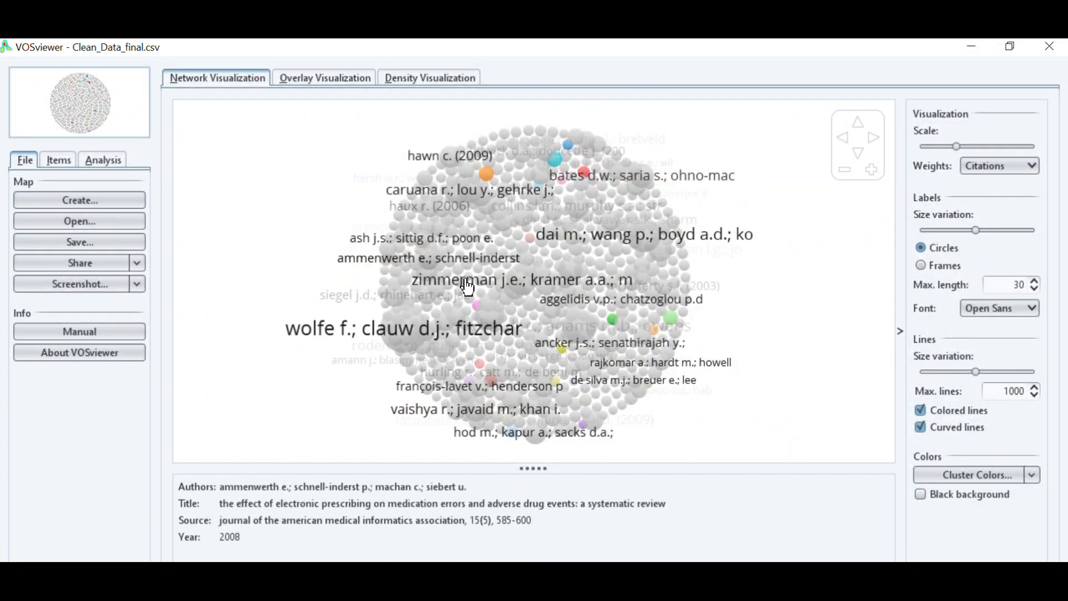
pyautogui.click(138, 284)
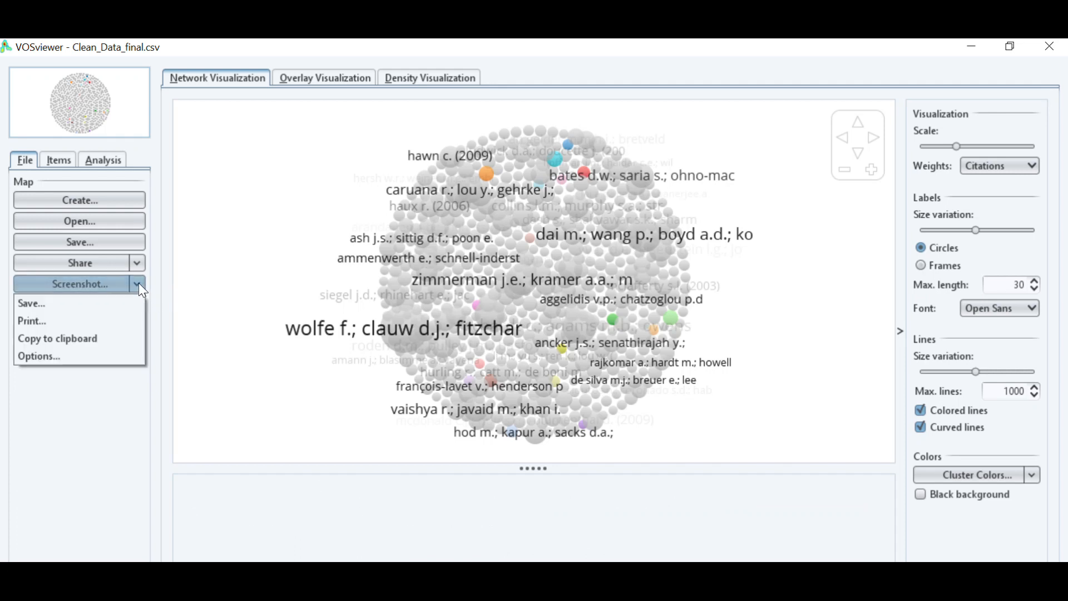
pyautogui.click(51, 305)
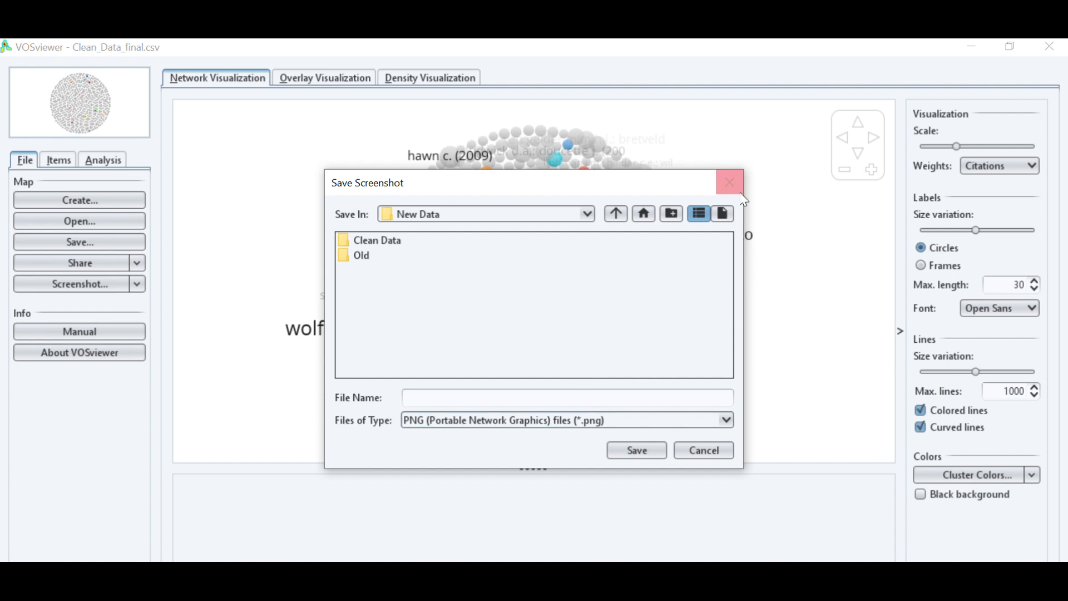
pyautogui.click(729, 182)
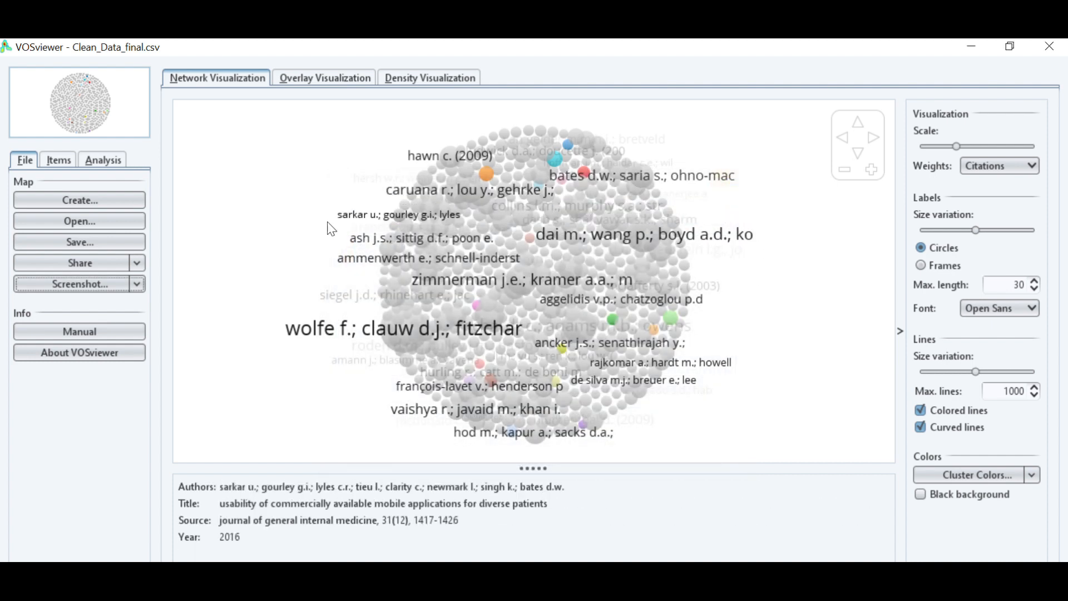
# Step: Start a new citation map from the Scopus file Clean_Data_final.csv with sources as the unit of analysis
pyautogui.click(85, 206)
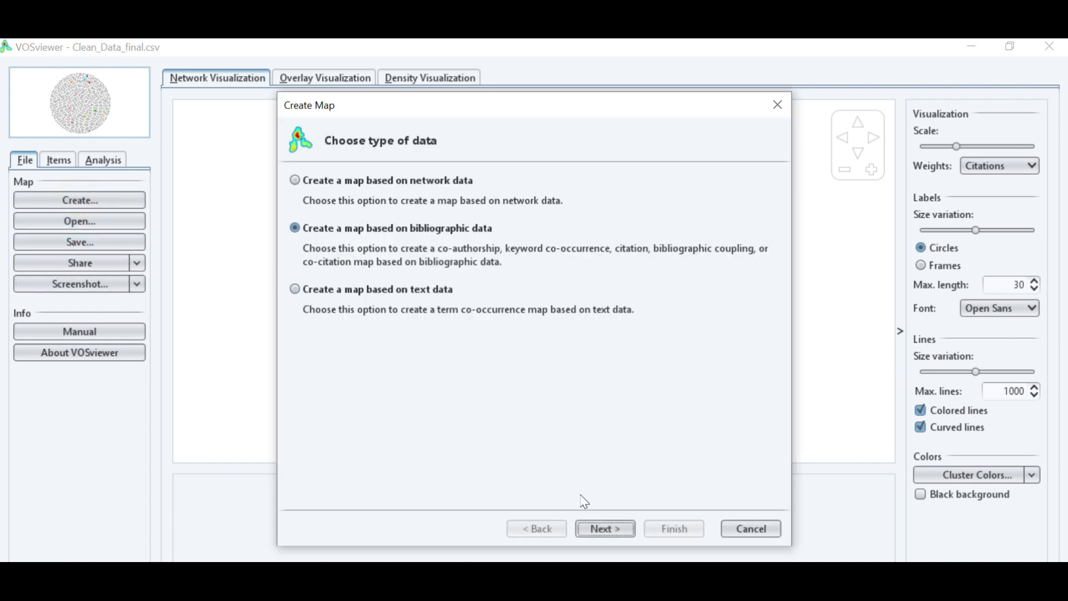
pyautogui.click(610, 529)
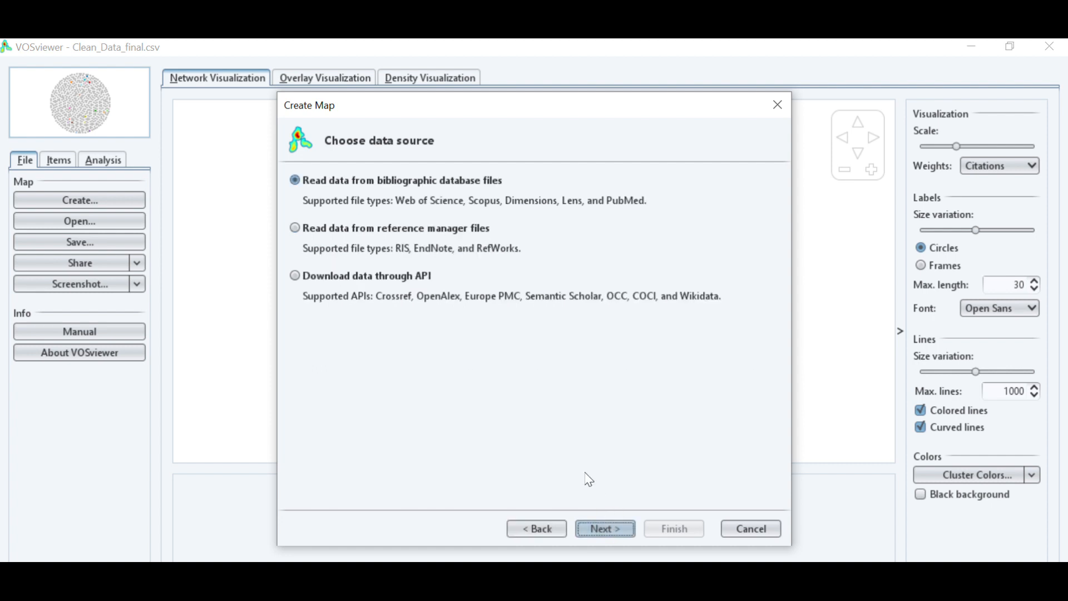
pyautogui.click(606, 528)
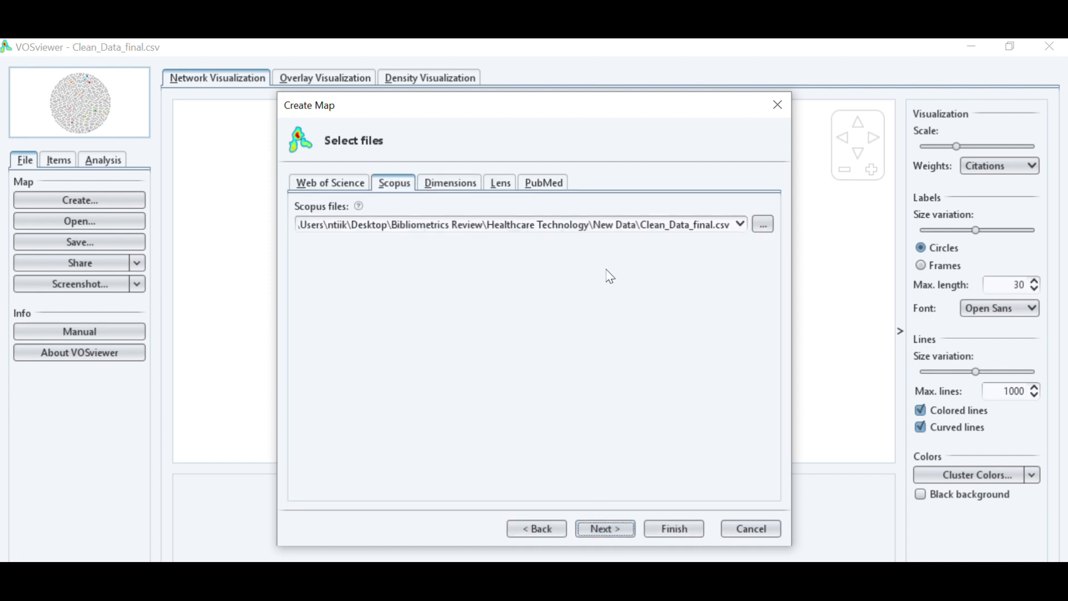
pyautogui.click(605, 529)
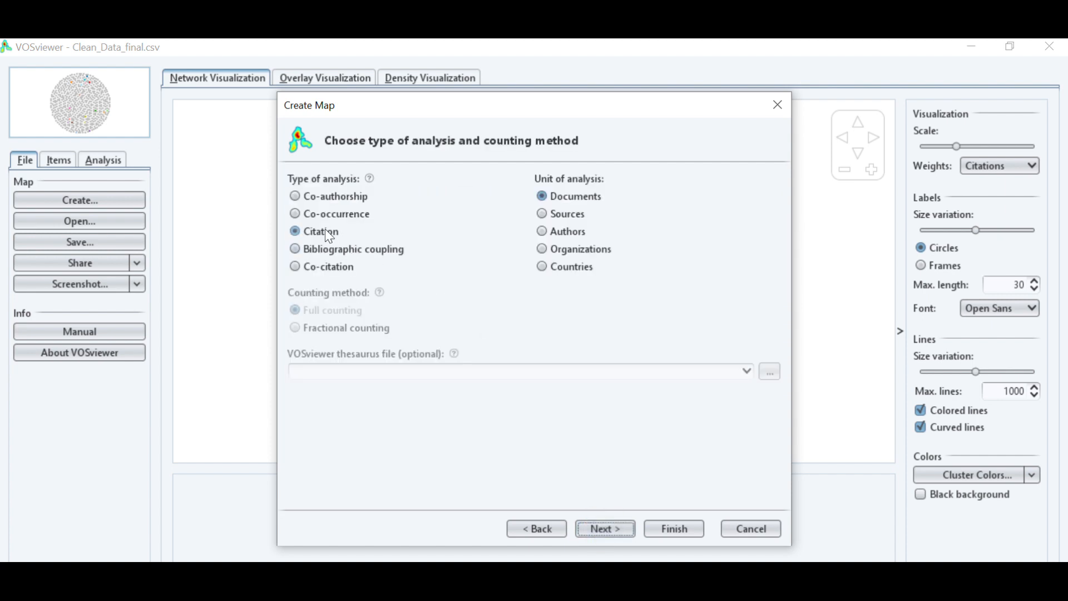
pyautogui.click(569, 218)
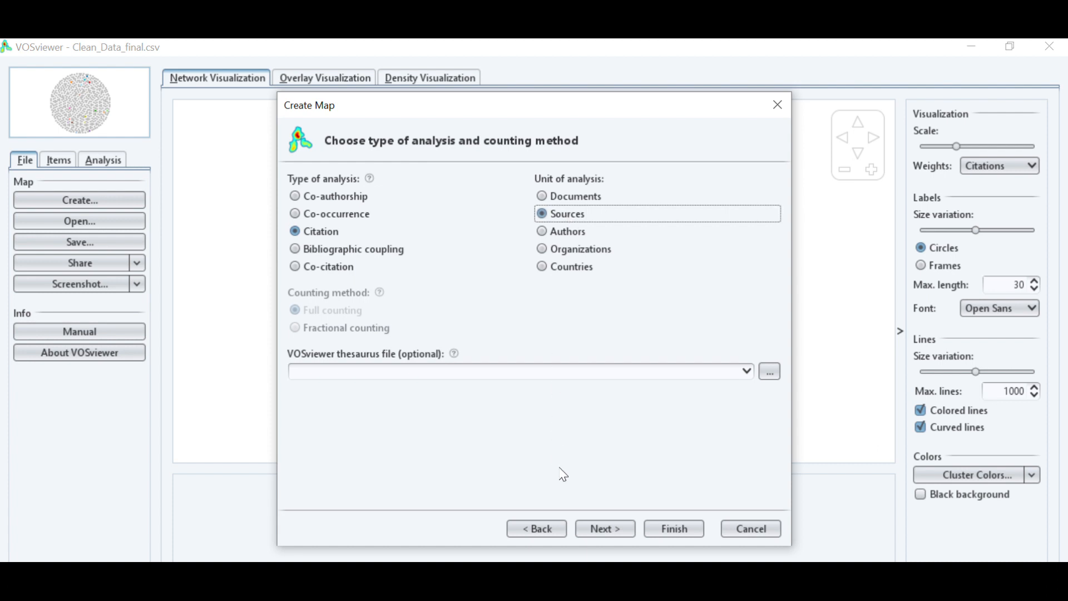
pyautogui.click(607, 530)
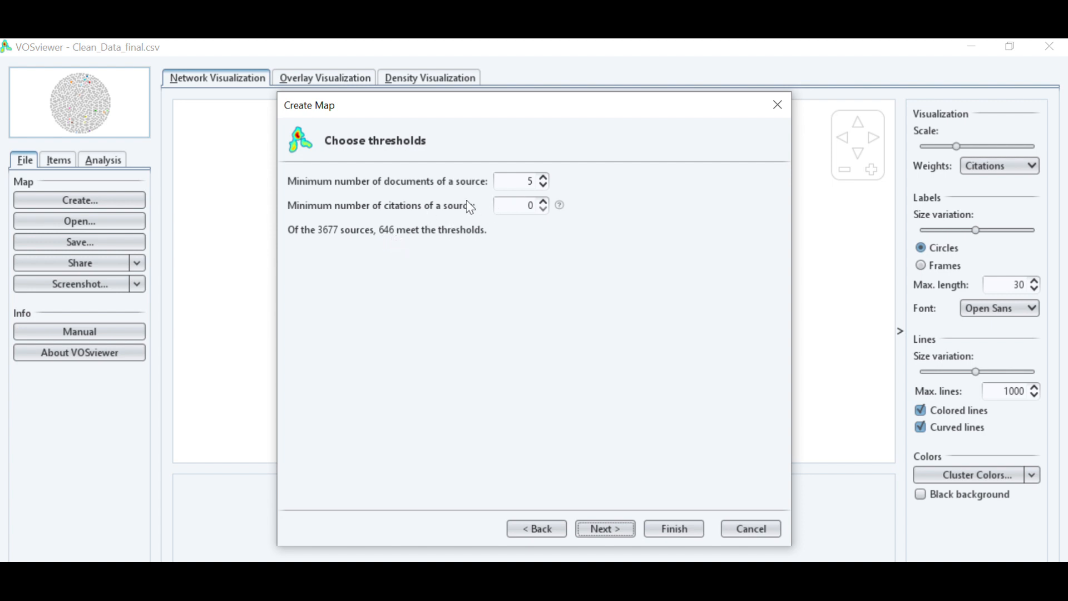
# Step: Raise the minimum number of citations of a source above 90 and keep all sources that meet the thresholds
pyautogui.click(543, 202)
pyautogui.click(544, 202)
pyautogui.click(544, 202)
pyautogui.click(544, 202)
pyautogui.click(544, 202)
pyautogui.click(543, 202)
pyautogui.click(544, 202)
pyautogui.click(544, 202)
pyautogui.click(544, 202)
pyautogui.click(544, 202)
pyautogui.click(543, 202)
pyautogui.click(543, 202)
pyautogui.click(544, 202)
pyautogui.click(543, 202)
pyautogui.click(544, 202)
pyautogui.click(544, 202)
pyautogui.click(544, 202)
pyautogui.click(544, 202)
pyautogui.click(543, 202)
pyautogui.click(544, 202)
pyautogui.click(544, 202)
pyautogui.click(544, 202)
pyautogui.click(544, 202)
pyautogui.moveTo(536, 204); pyautogui.dragTo(518, 206)
pyautogui.write('90')
pyautogui.click(544, 201)
pyautogui.click(607, 525)
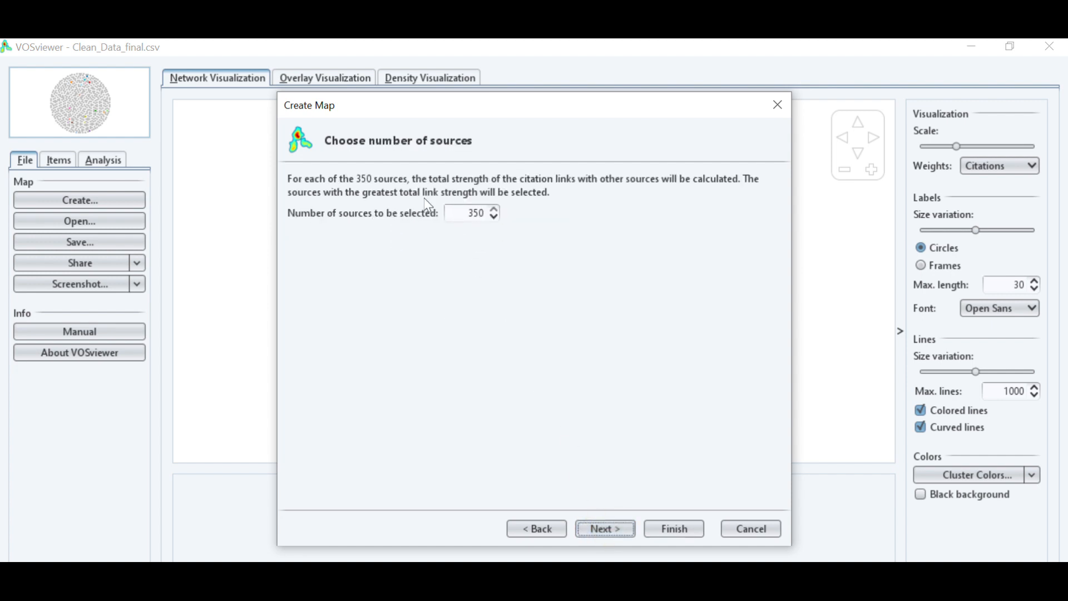
pyautogui.click(609, 529)
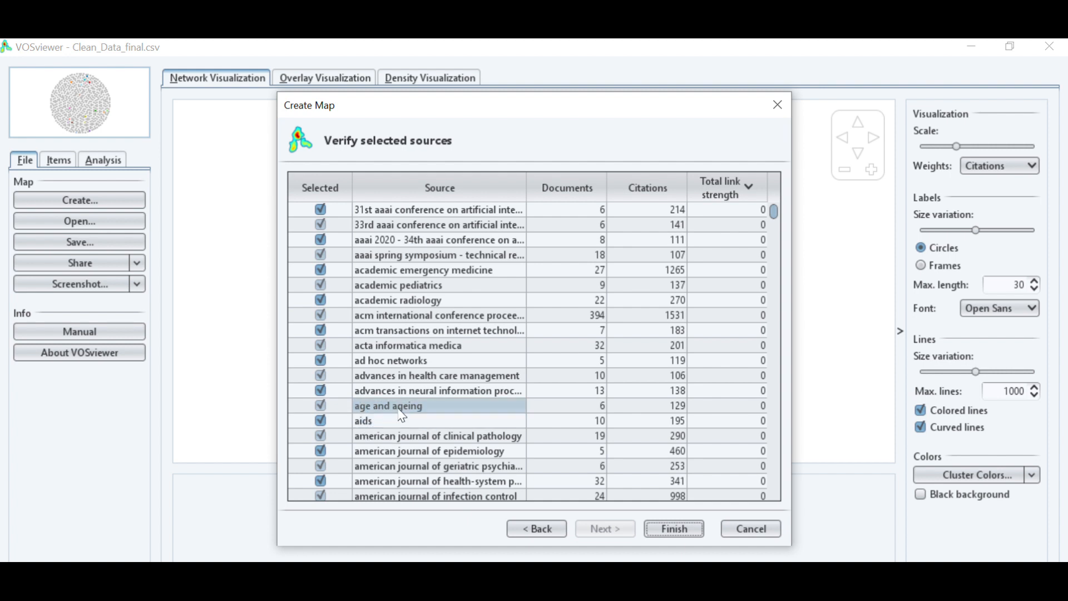
# Step: Exclude the sources age and ageing and aids from the verification list and generate the source citation map
pyautogui.click(320, 421)
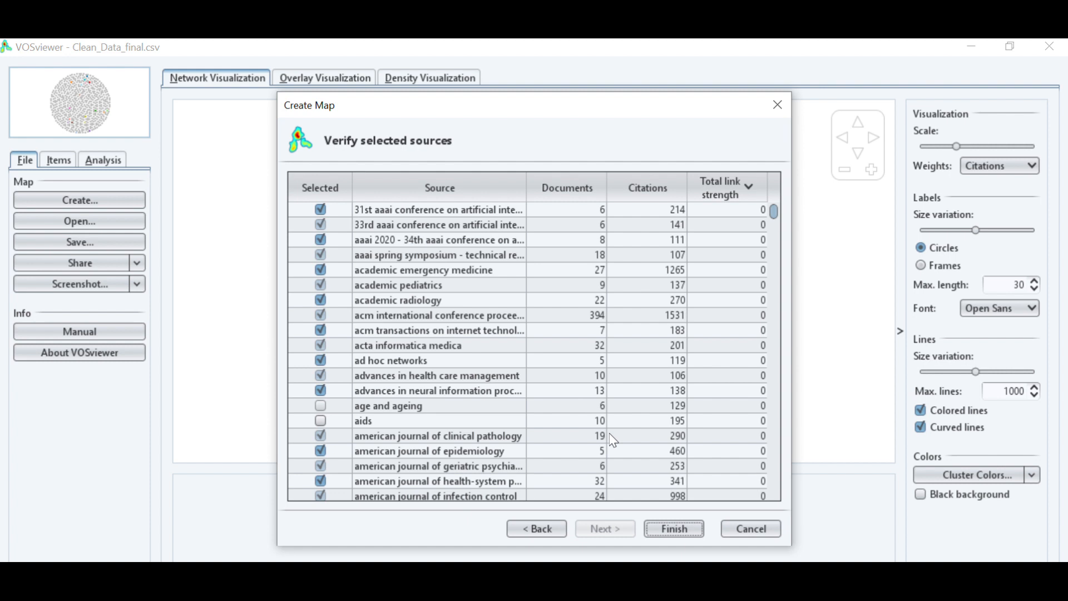
pyautogui.click(687, 532)
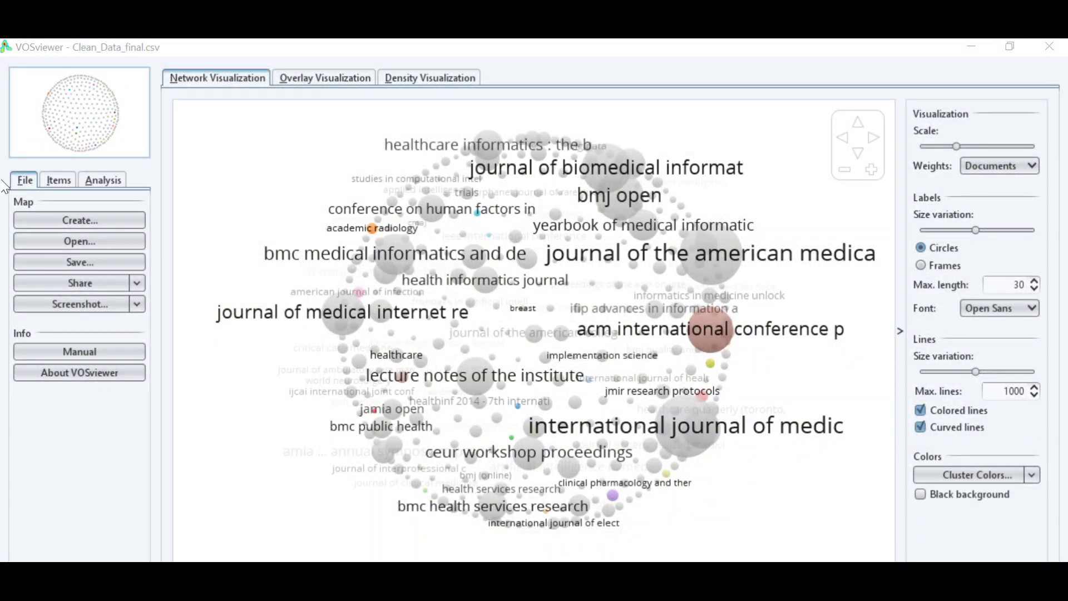
# Step: Start a citation map from Clean_Data_final.csv with authors as the unit, without ignoring documents that have a large number of authors
pyautogui.click(80, 221)
pyautogui.click(593, 530)
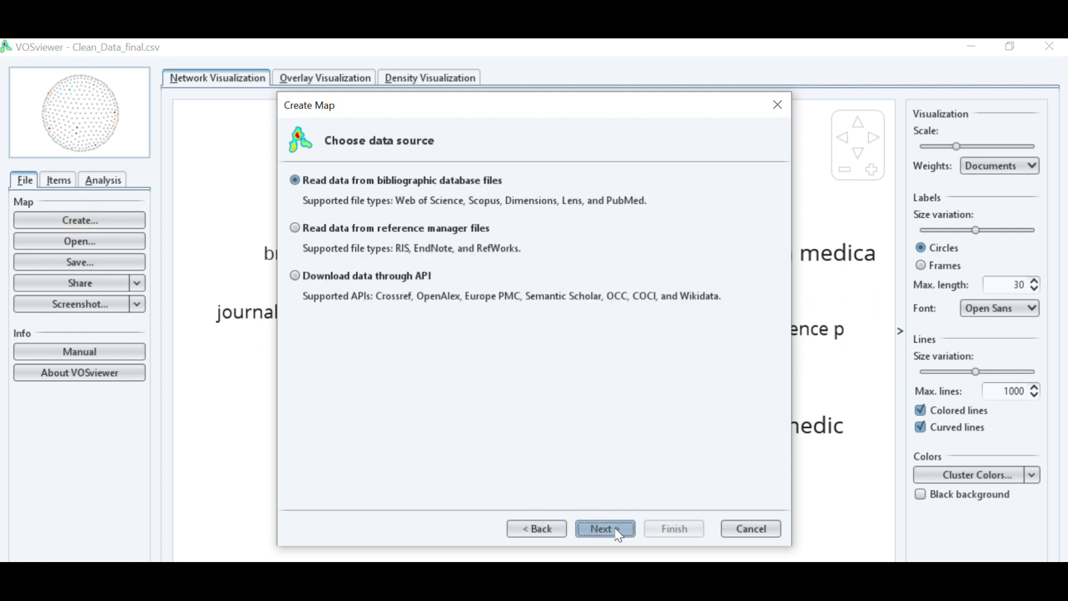
pyautogui.click(617, 532)
pyautogui.click(615, 530)
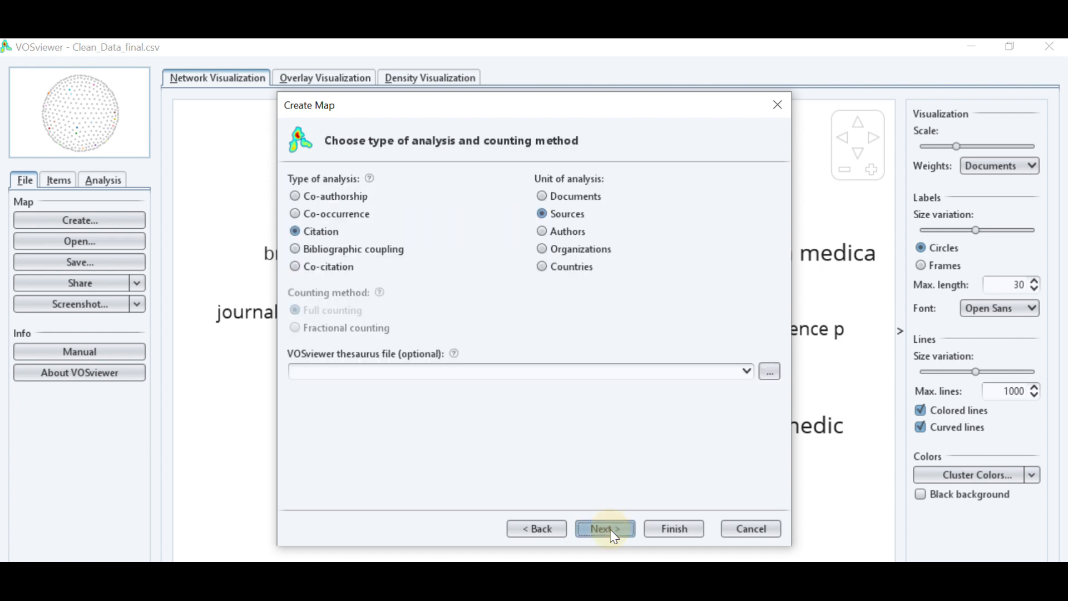
pyautogui.click(563, 241)
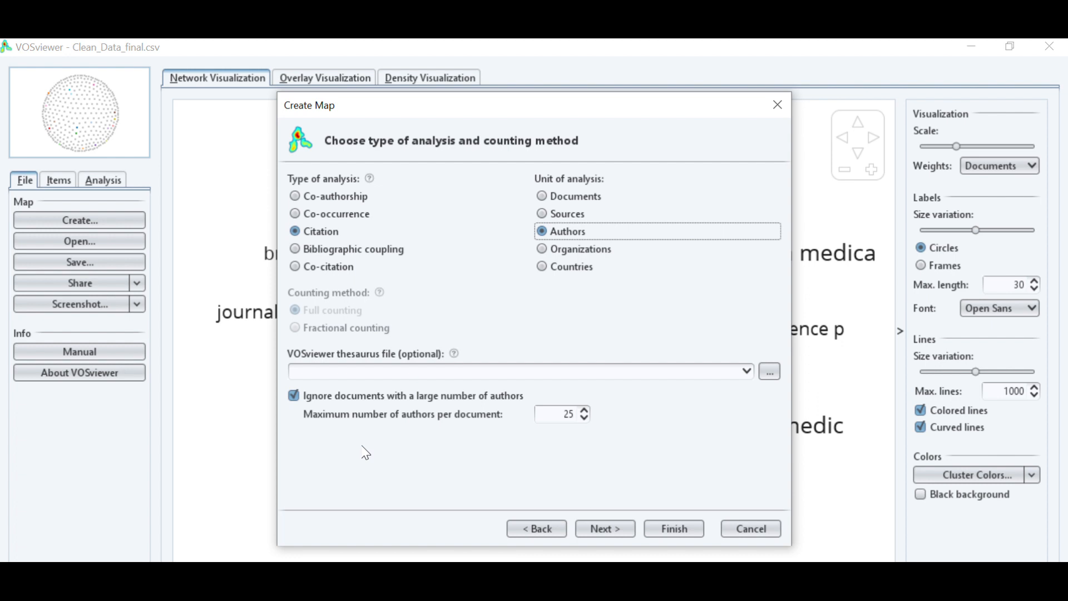
pyautogui.click(294, 395)
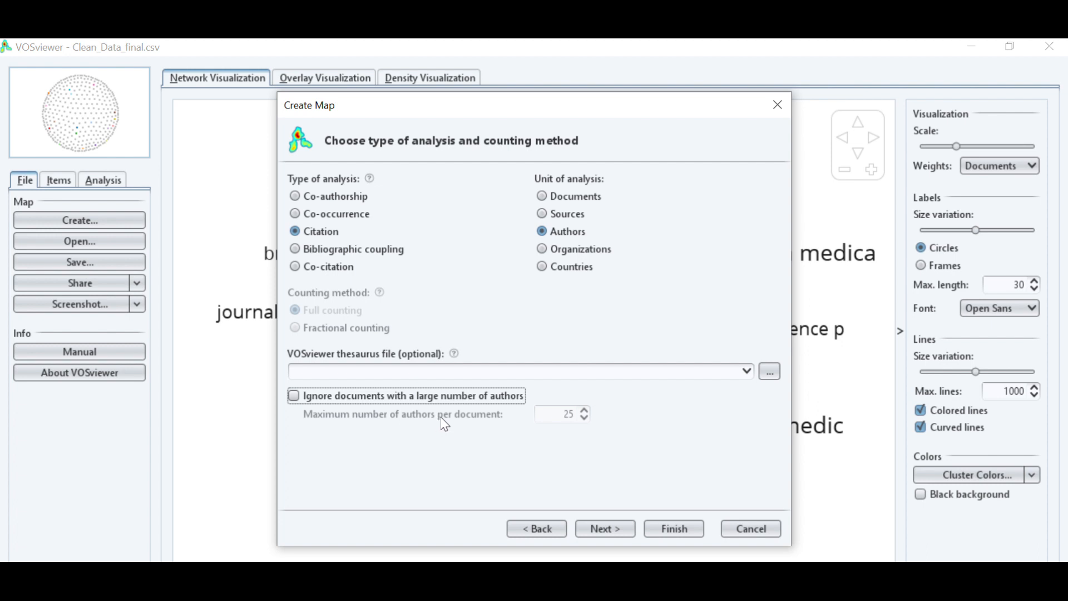
pyautogui.click(611, 528)
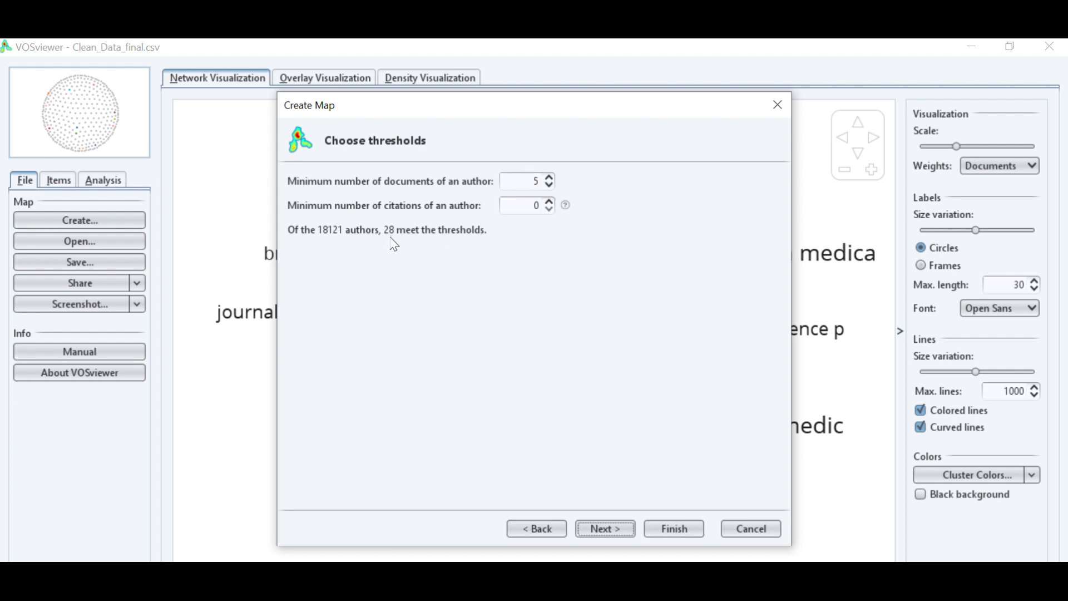
# Step: Set the author thresholds to at least 2 documents and 100 citations, keeping all authors that meet them
pyautogui.click(549, 187)
pyautogui.click(550, 186)
pyautogui.click(549, 186)
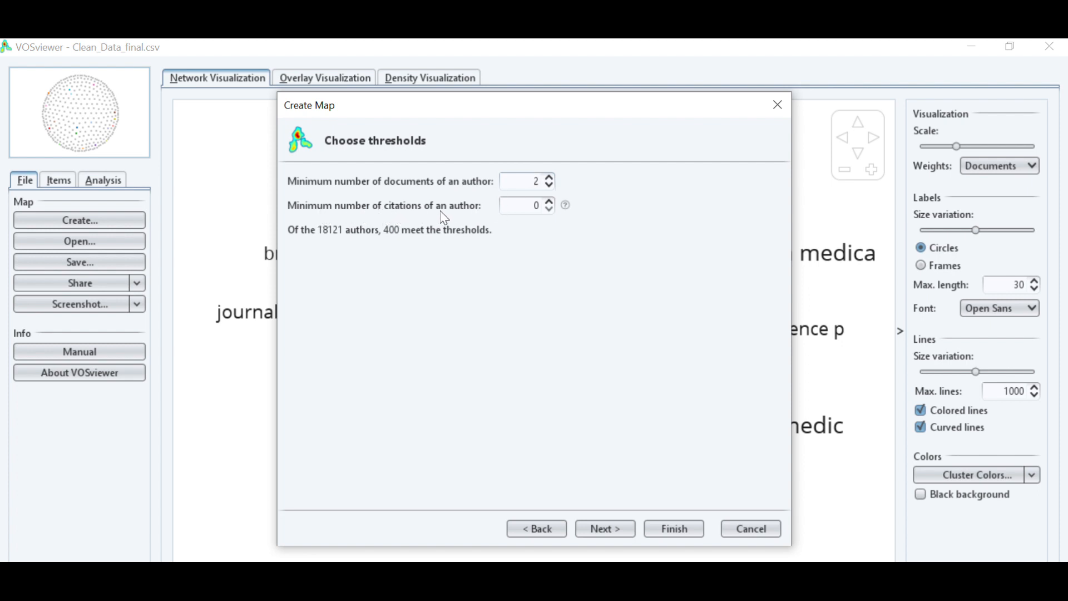
pyautogui.click(550, 202)
pyautogui.click(549, 202)
pyautogui.click(550, 201)
pyautogui.click(550, 201)
pyautogui.click(550, 201)
pyautogui.click(551, 201)
pyautogui.click(550, 202)
pyautogui.click(551, 201)
pyautogui.click(550, 201)
pyautogui.click(550, 201)
pyautogui.moveTo(539, 207); pyautogui.dragTo(525, 205)
pyautogui.write('50')
pyautogui.click(550, 201)
pyautogui.doubleClick(536, 205)
pyautogui.write('100')
pyautogui.click(605, 529)
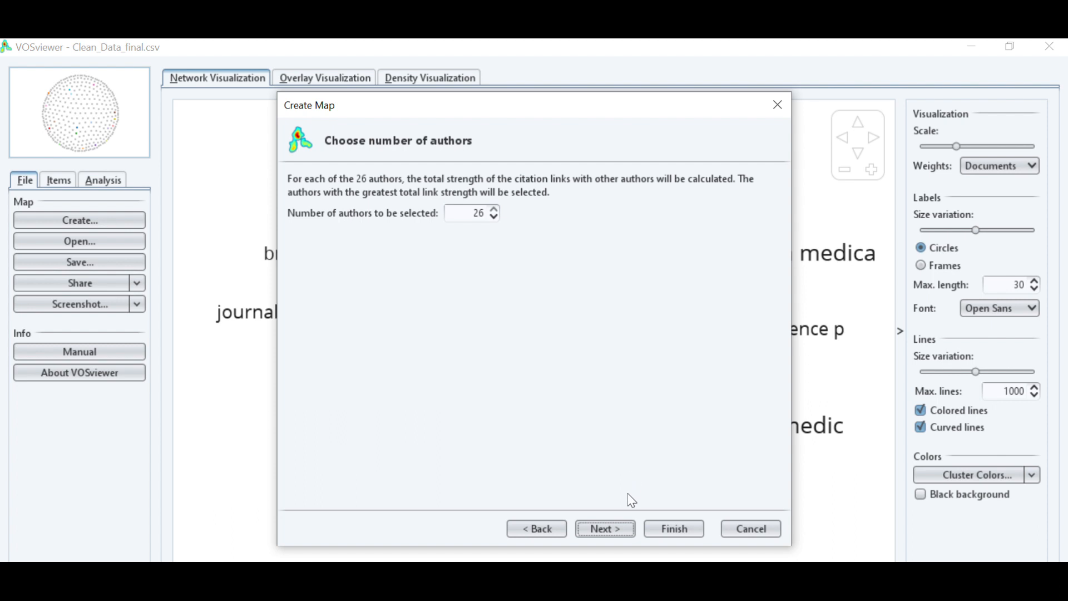
pyautogui.click(611, 529)
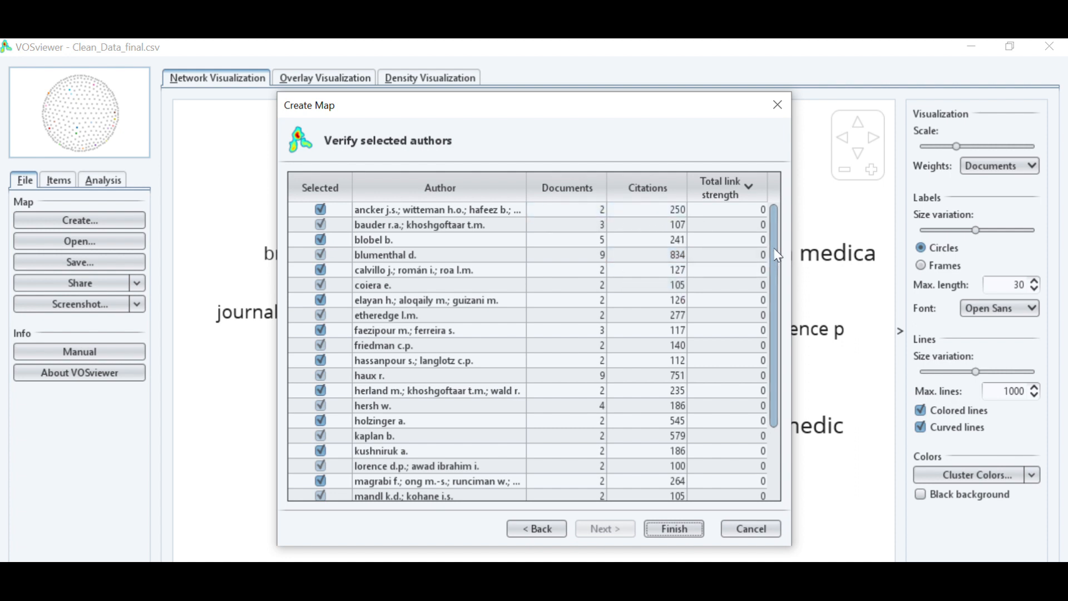
# Step: Review the list of selected authors with its export option and generate the author citation map
pyautogui.moveTo(776, 256)
pyautogui.mouseDown()
pyautogui.moveTo(782, 339)
pyautogui.moveTo(793, 247)
pyautogui.mouseUp()
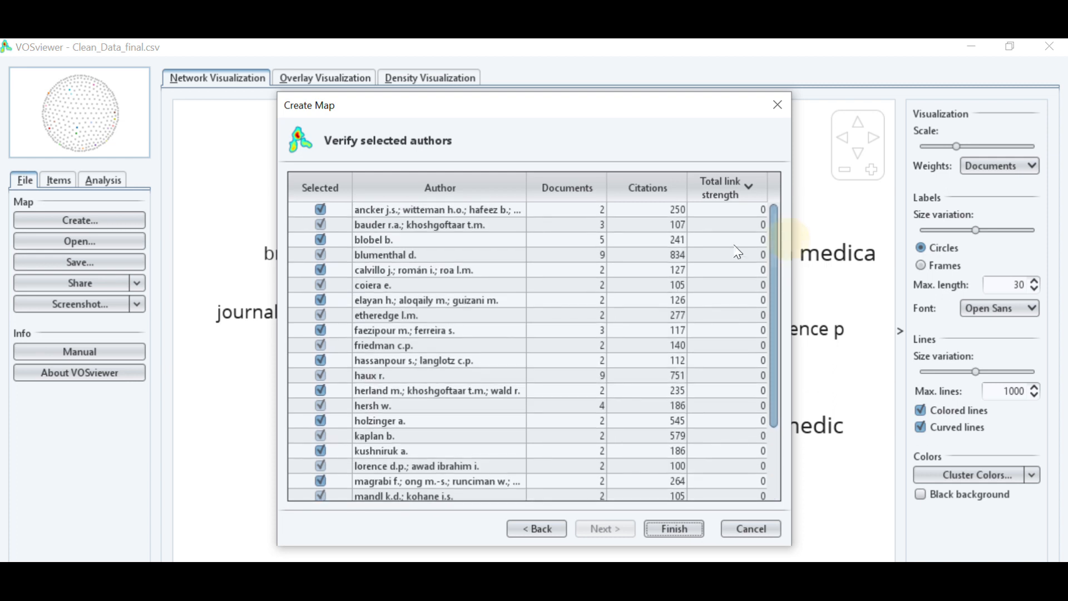
pyautogui.rightClick(619, 260)
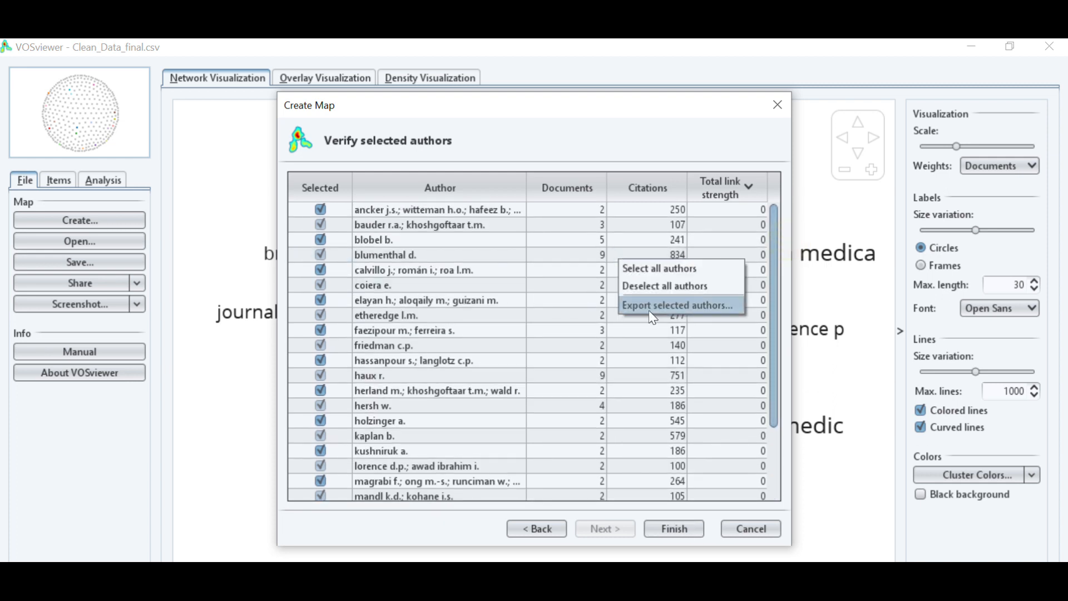
pyautogui.click(672, 533)
pyautogui.click(671, 532)
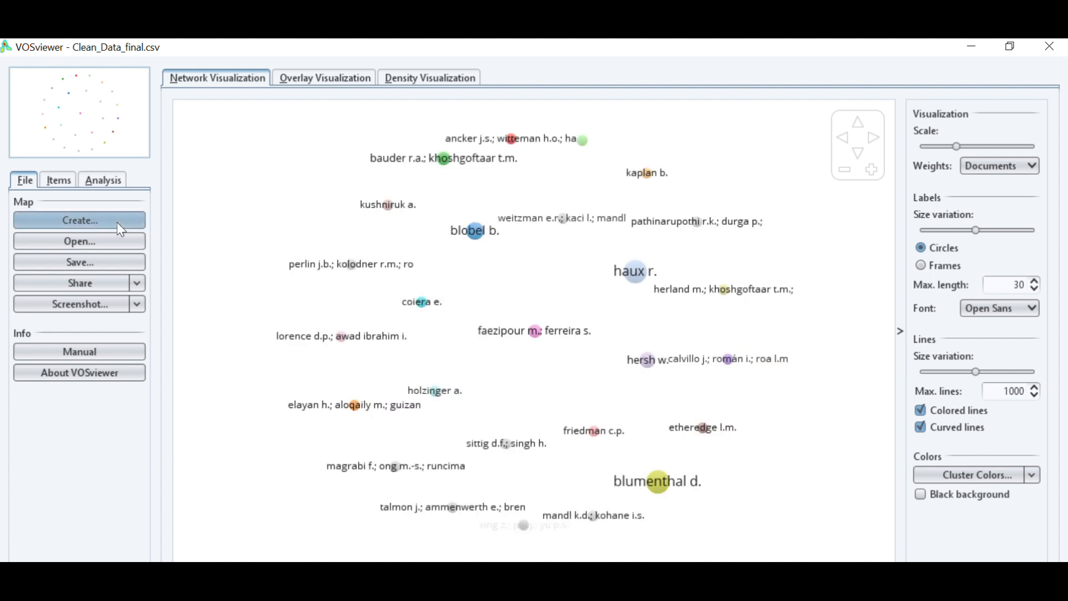
# Step: Start a citation map from Clean_Data_final.csv with countries as the unit, without ignoring documents co-authored by a large number of countries
pyautogui.click(92, 221)
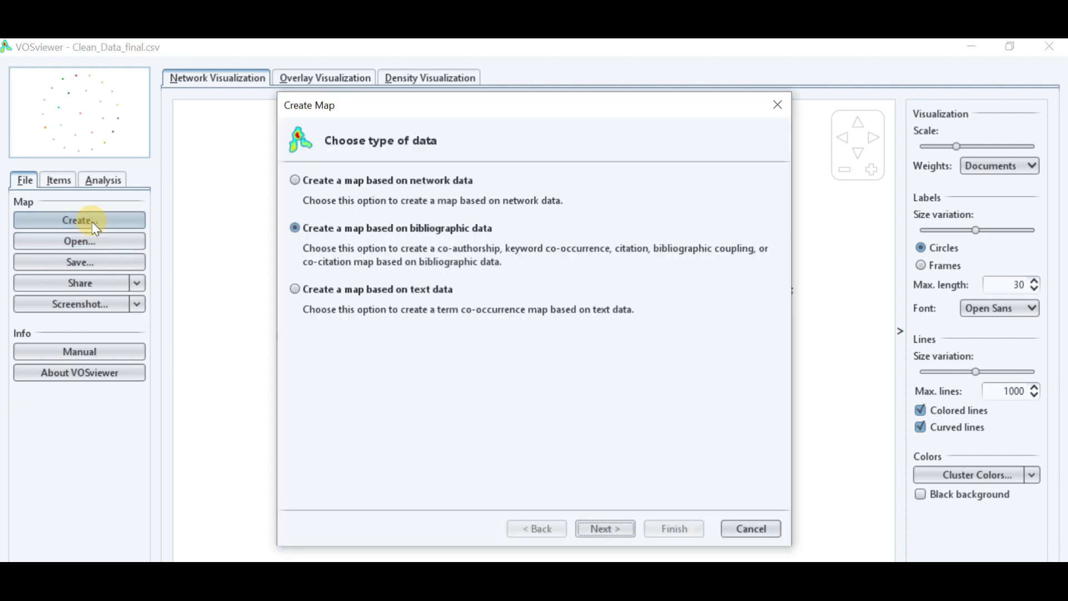
pyautogui.click(609, 532)
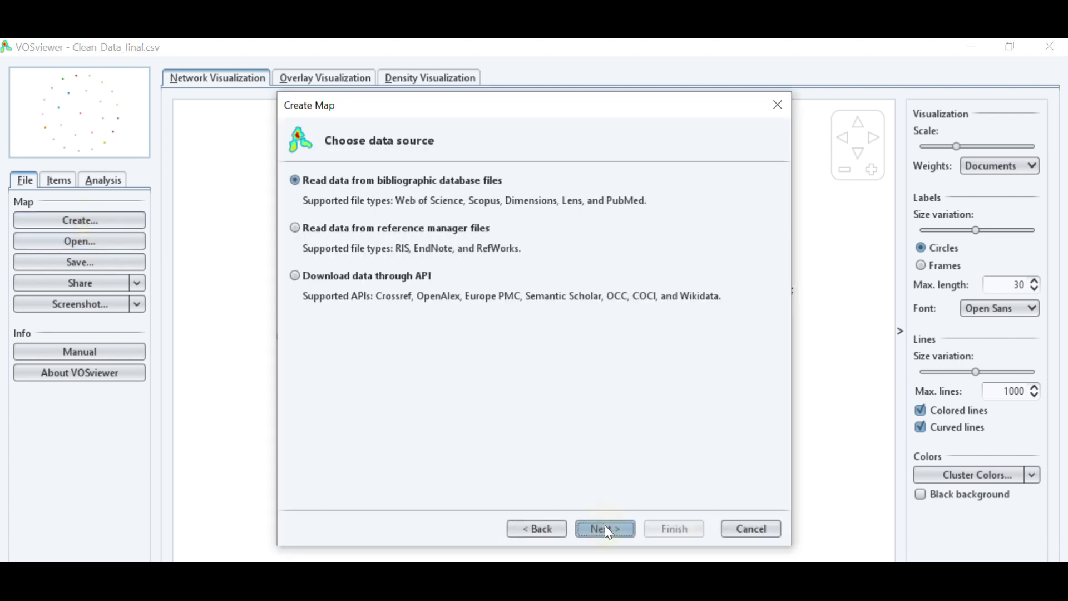
pyautogui.click(609, 530)
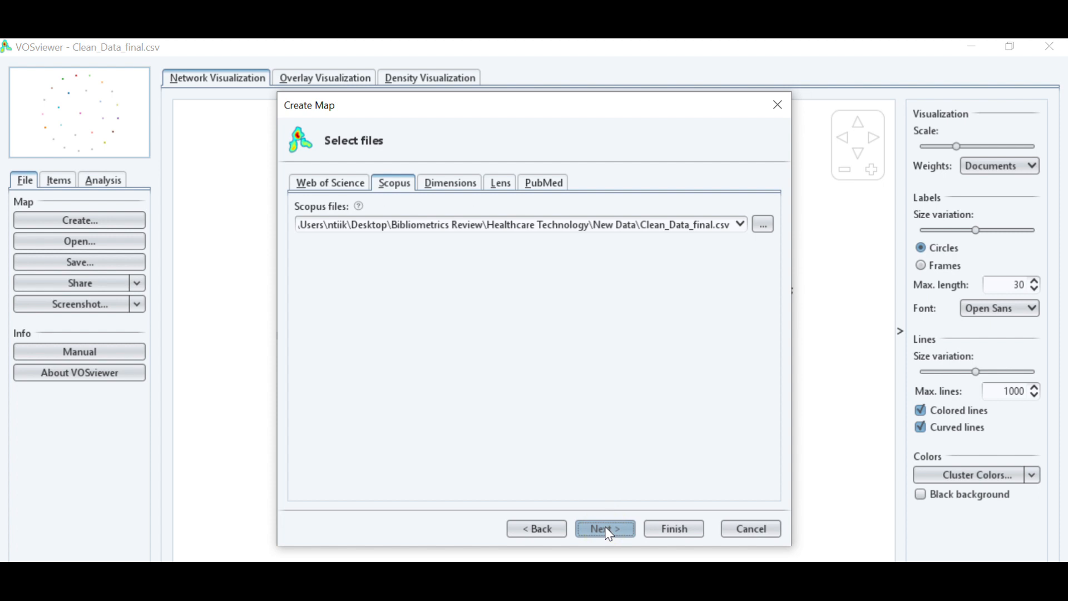
pyautogui.click(608, 530)
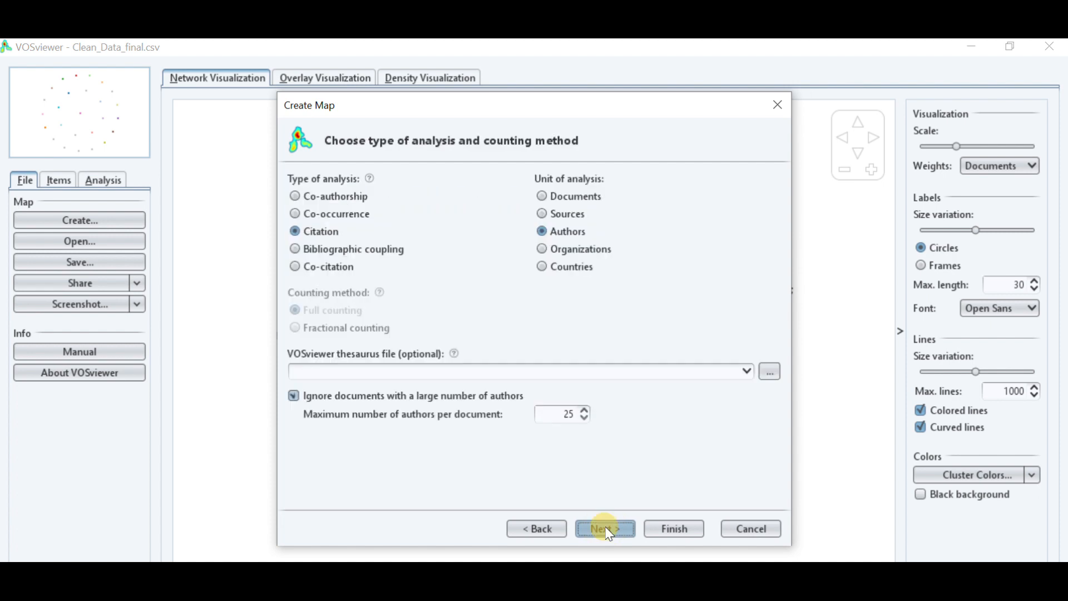
pyautogui.click(573, 250)
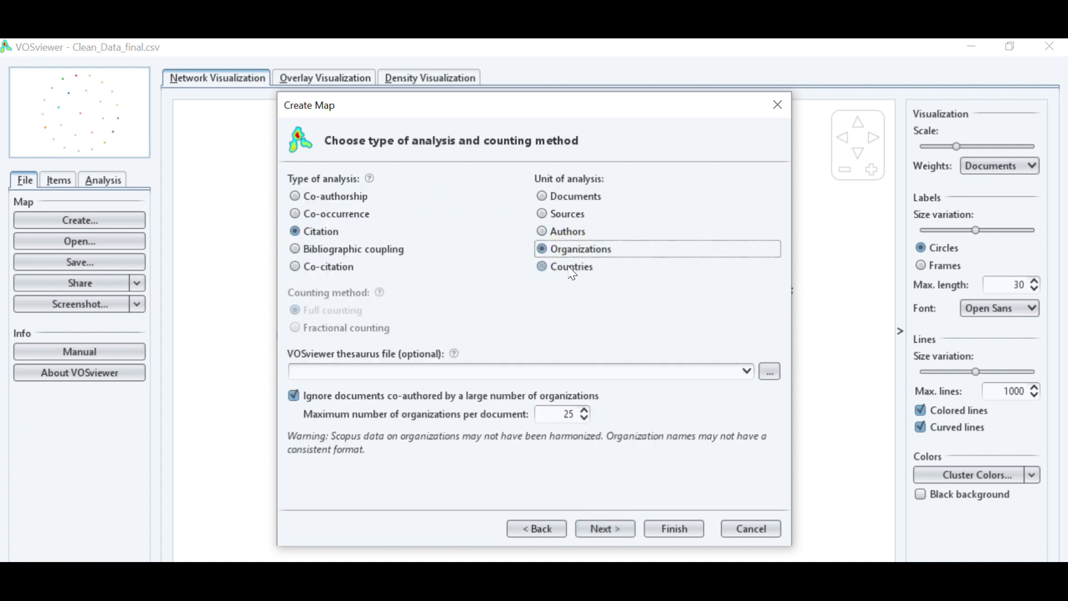
pyautogui.click(572, 269)
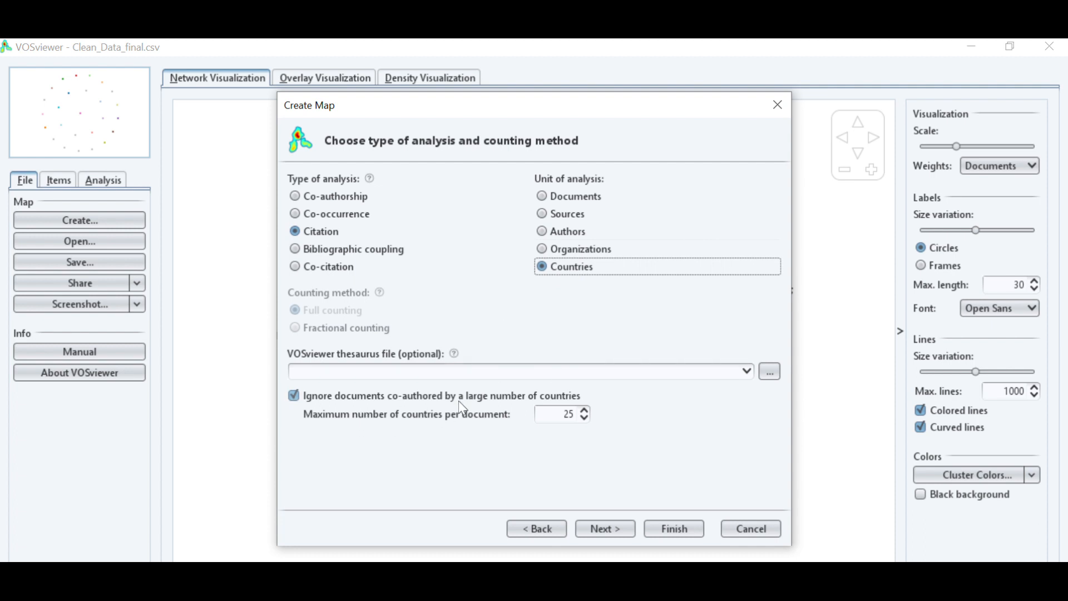
pyautogui.click(293, 395)
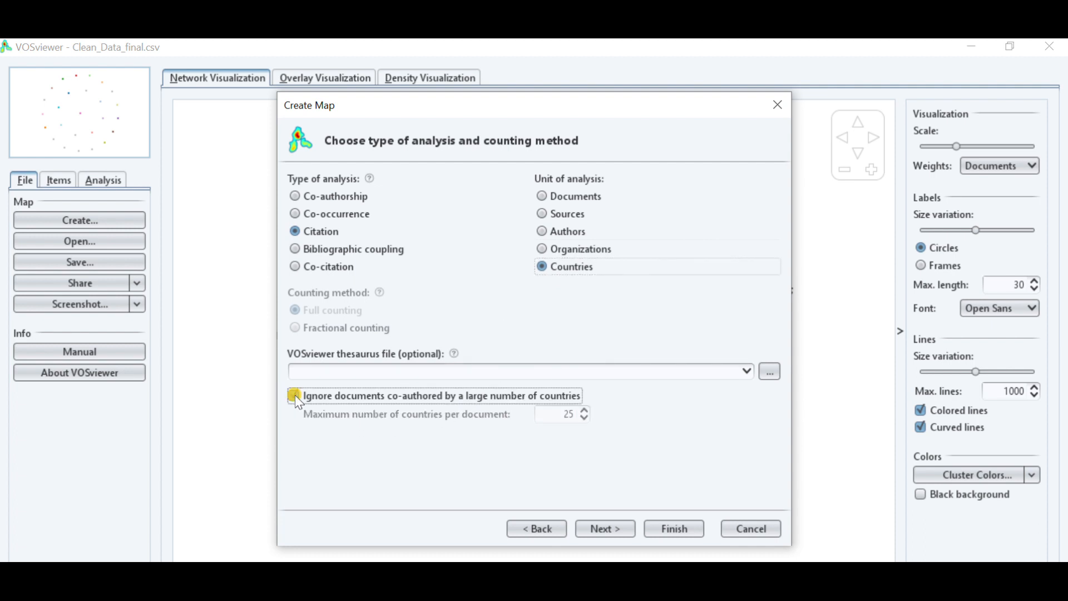
pyautogui.click(606, 528)
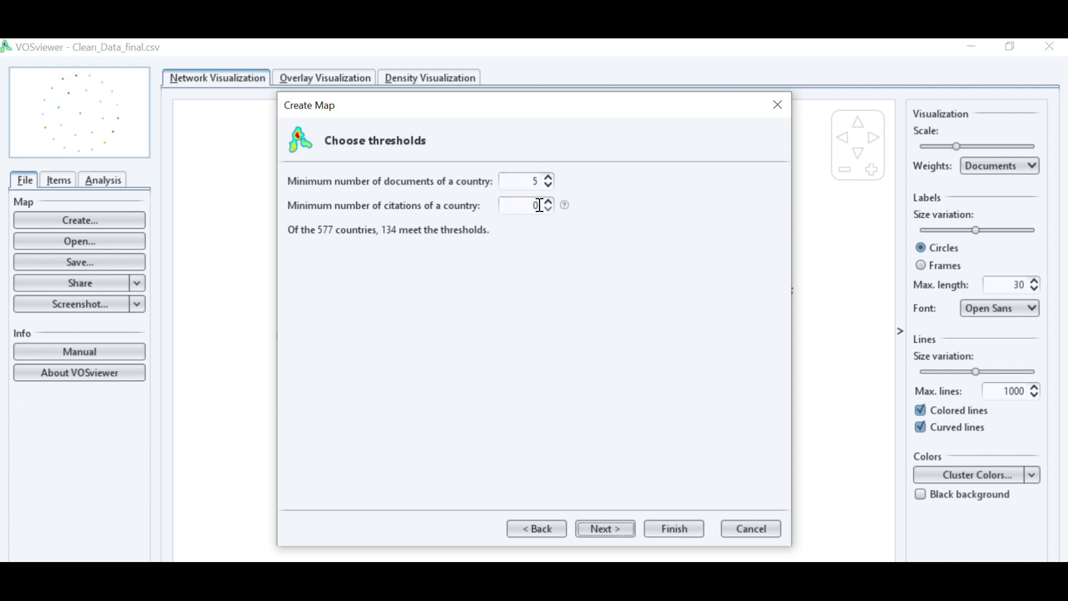
# Step: Set the minimum number of citations of a country to 350 and keep all countries that meet the thresholds
pyautogui.moveTo(528, 205); pyautogui.dragTo(543, 207)
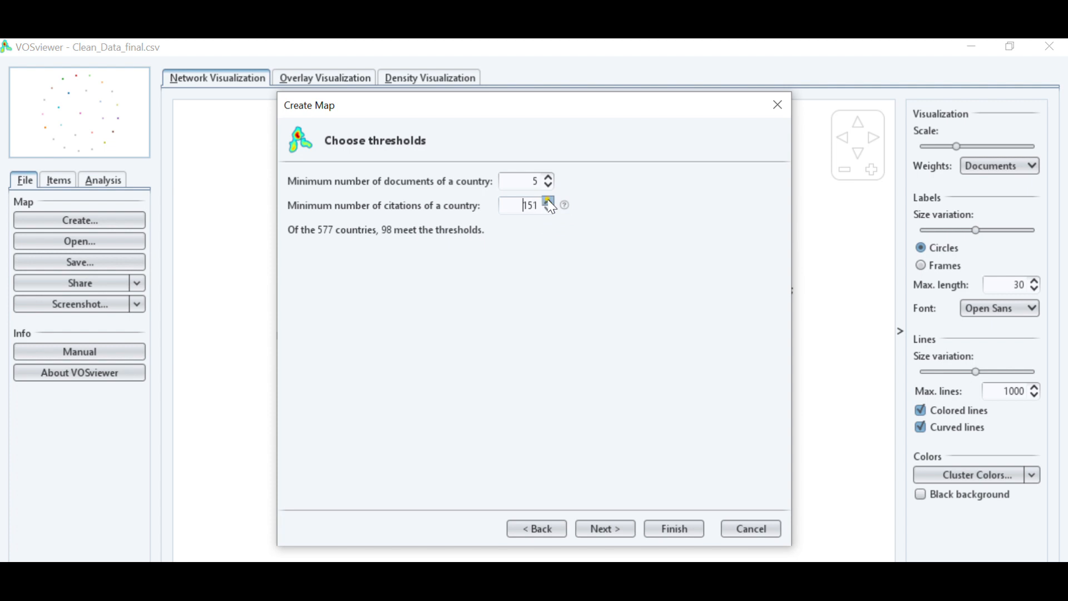
pyautogui.click(549, 211)
pyautogui.click(550, 200)
pyautogui.doubleClick(516, 206)
pyautogui.write('300')
pyautogui.click(546, 209)
pyautogui.click(547, 201)
pyautogui.click(534, 205)
pyautogui.press('BackSpace')
pyautogui.write('50')
pyautogui.click(548, 210)
pyautogui.click(548, 201)
pyautogui.click(606, 532)
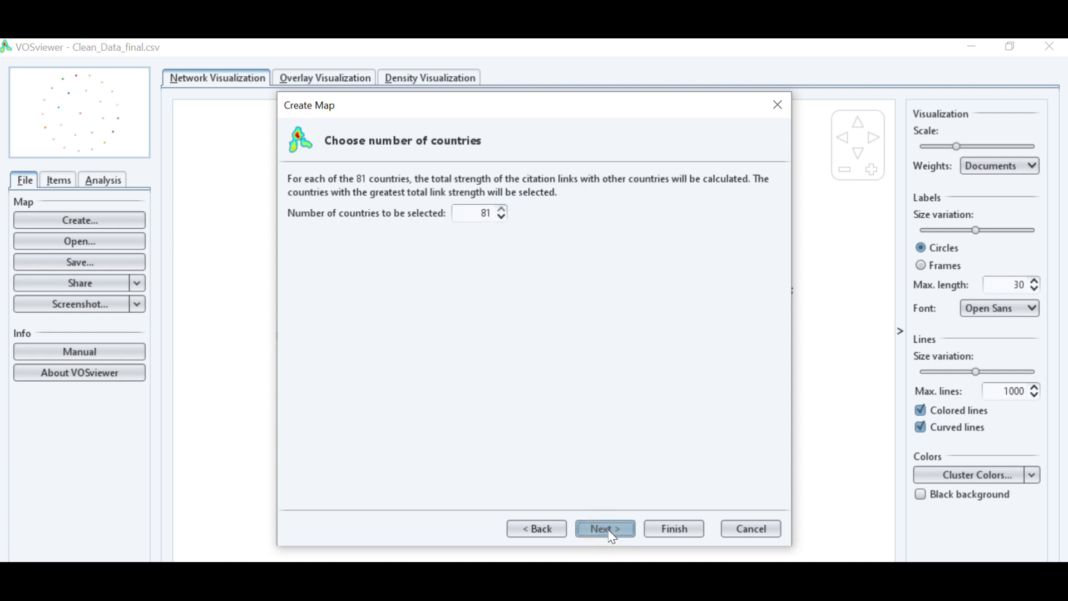
pyautogui.click(613, 535)
# Step: Exclude the invalid &tamp entry from the selected countries and look through the rest of the verification list
pyautogui.click(370, 226)
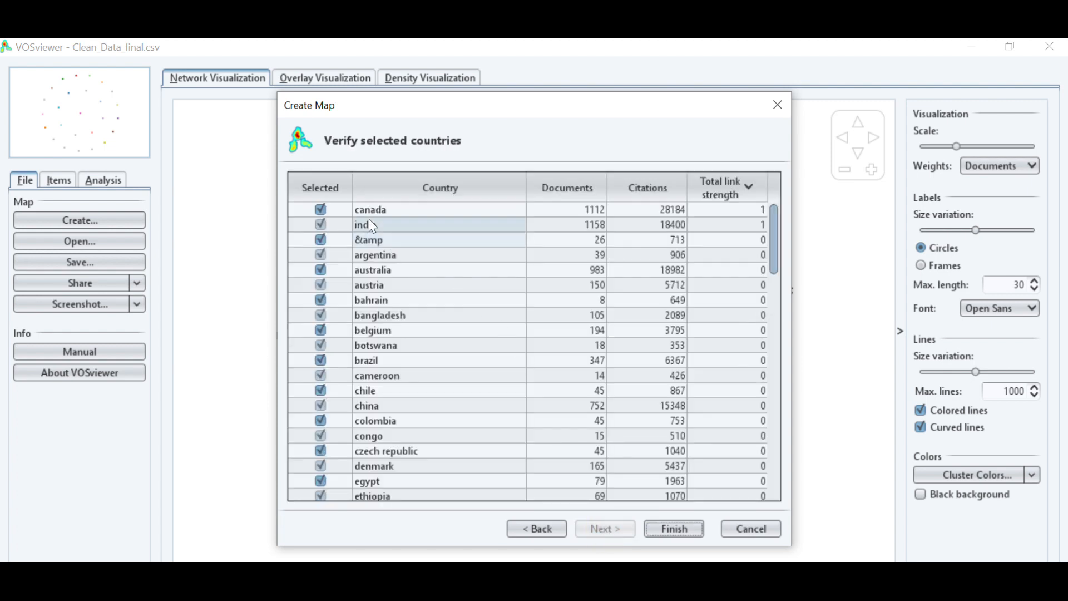
pyautogui.click(583, 216)
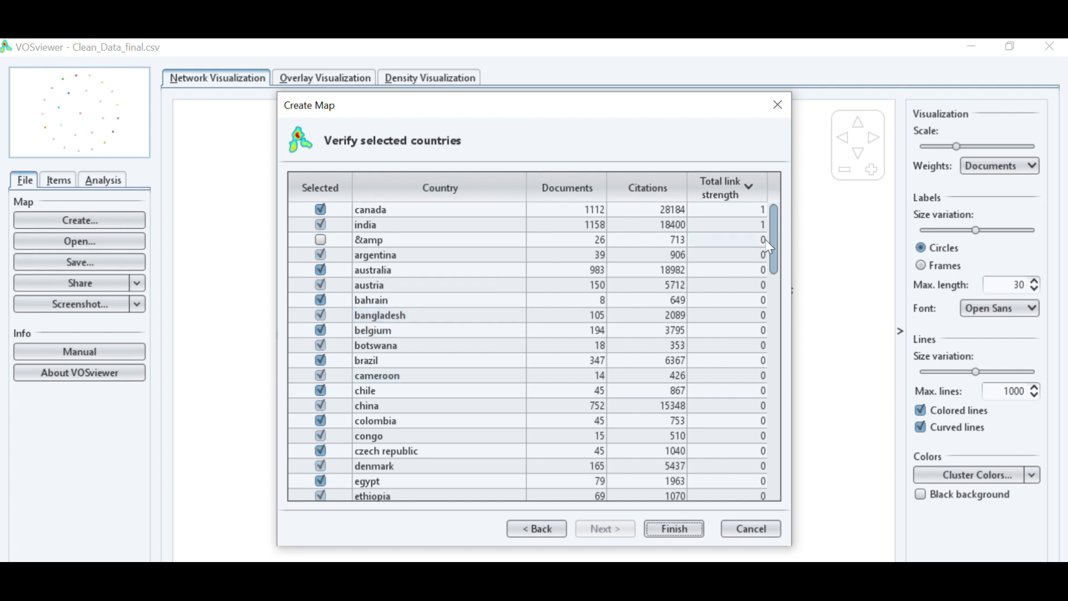
pyautogui.scroll(-1, 776, 240)
pyautogui.scroll(1, 778, 233)
pyautogui.moveTo(778, 224); pyautogui.dragTo(769, 466)
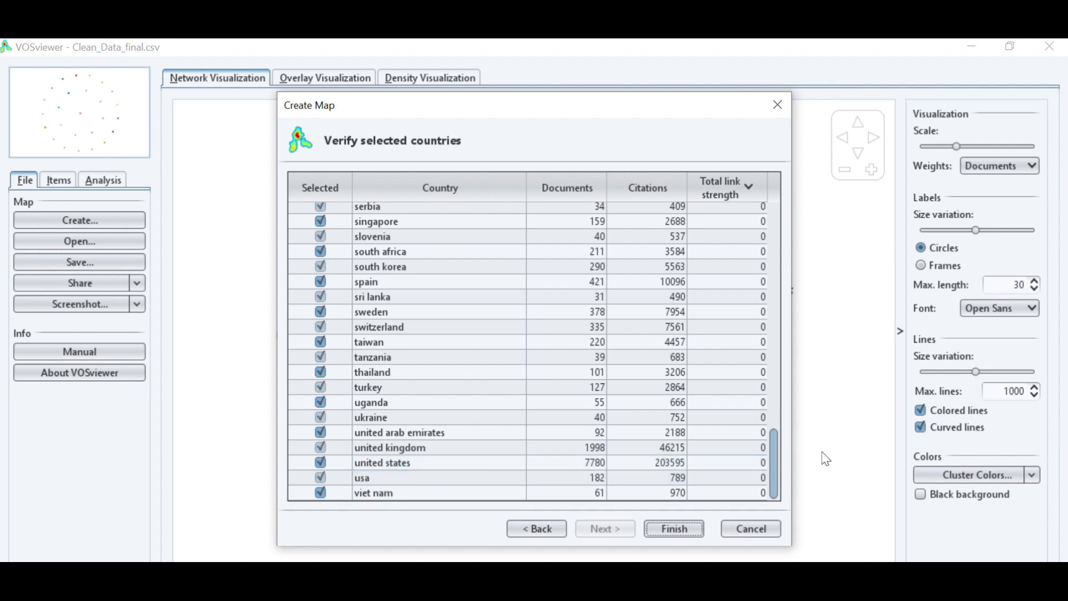
pyautogui.moveTo(775, 474); pyautogui.dragTo(760, 214)
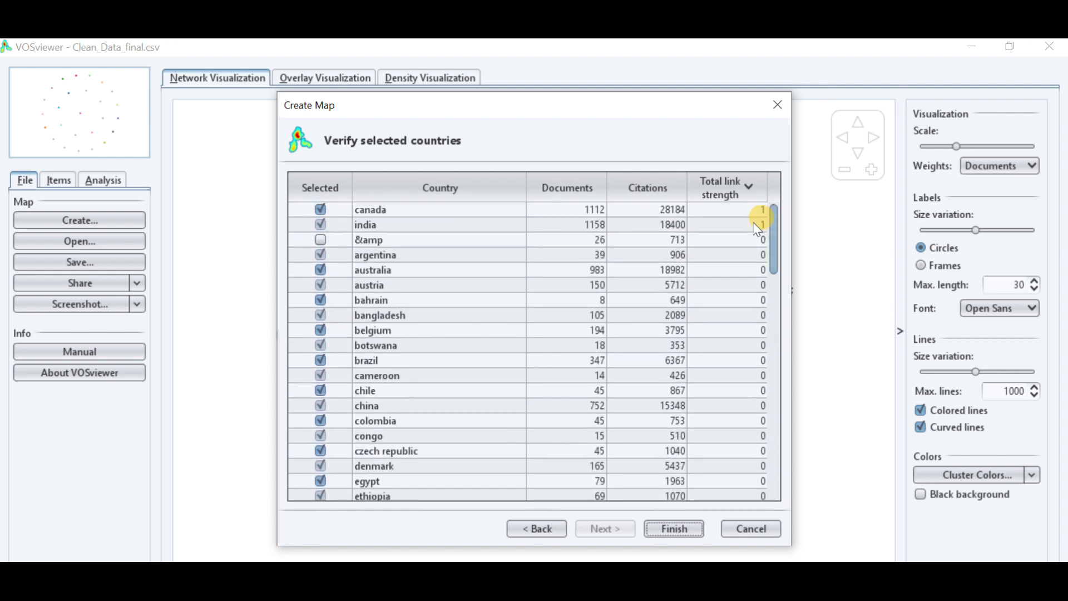
# Step: Export the selected countries to the New Data folder under the file name country
pyautogui.rightClick(493, 275)
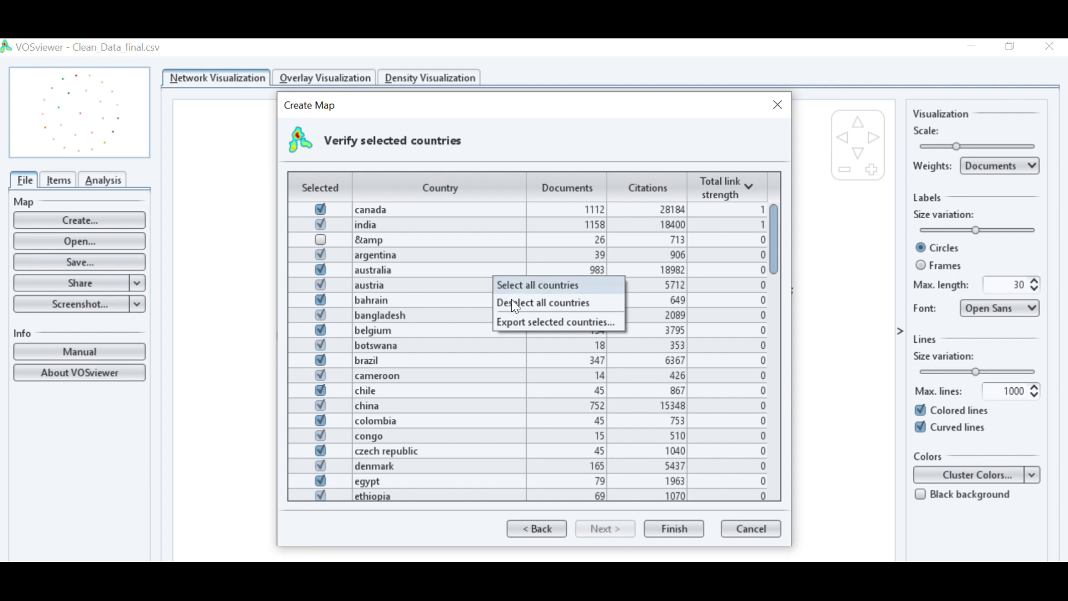
pyautogui.click(527, 322)
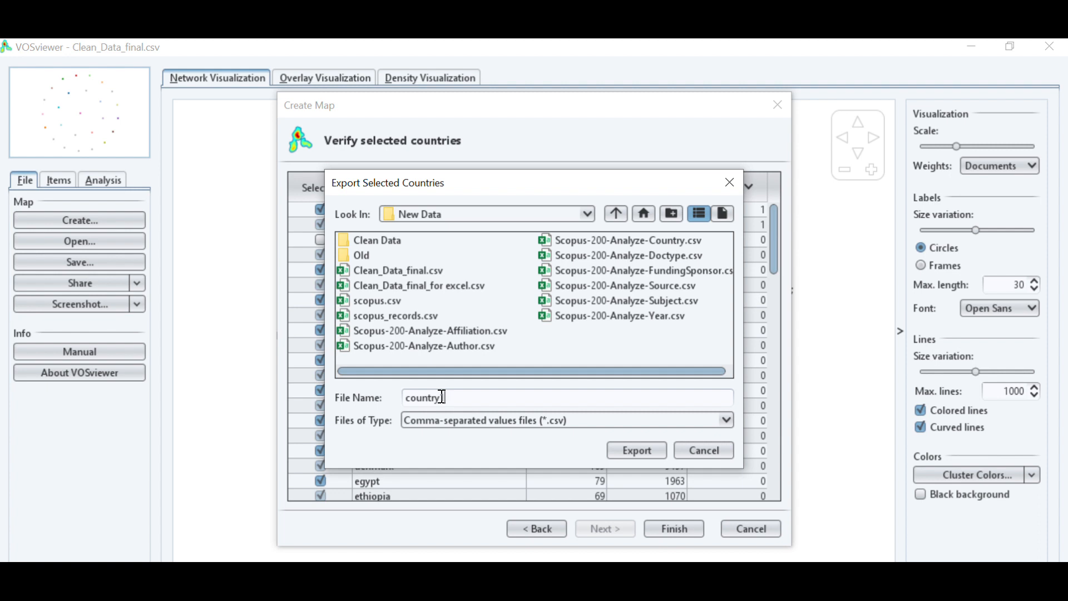
pyautogui.press('Return')
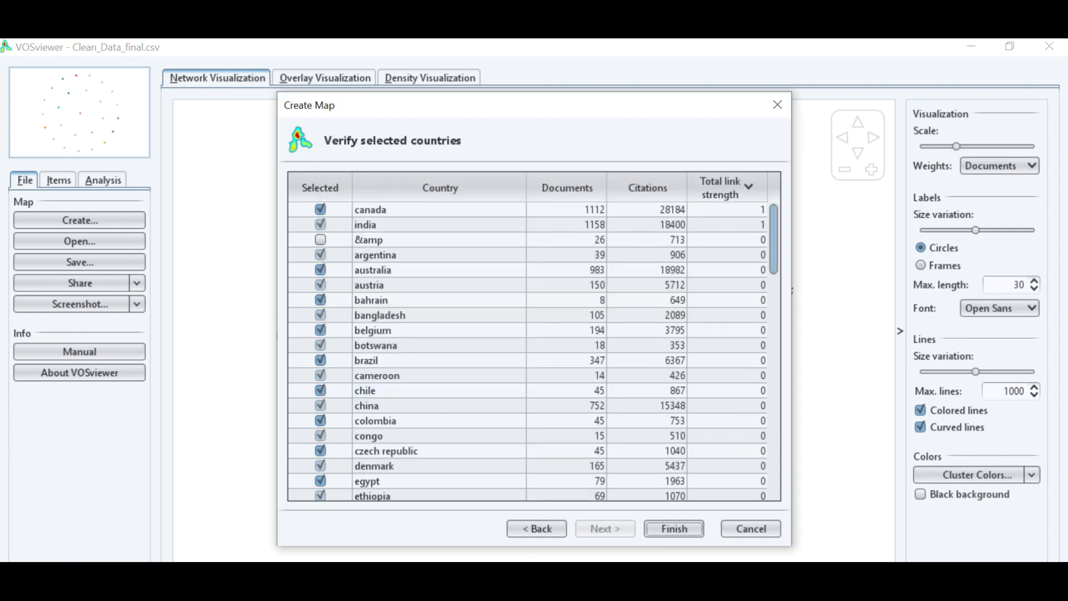
# Step: Look for the exported country file in File Explorer, checking the New Analysis, Bibliometrics Review and OneDrive folders
pyautogui.press('super+e')
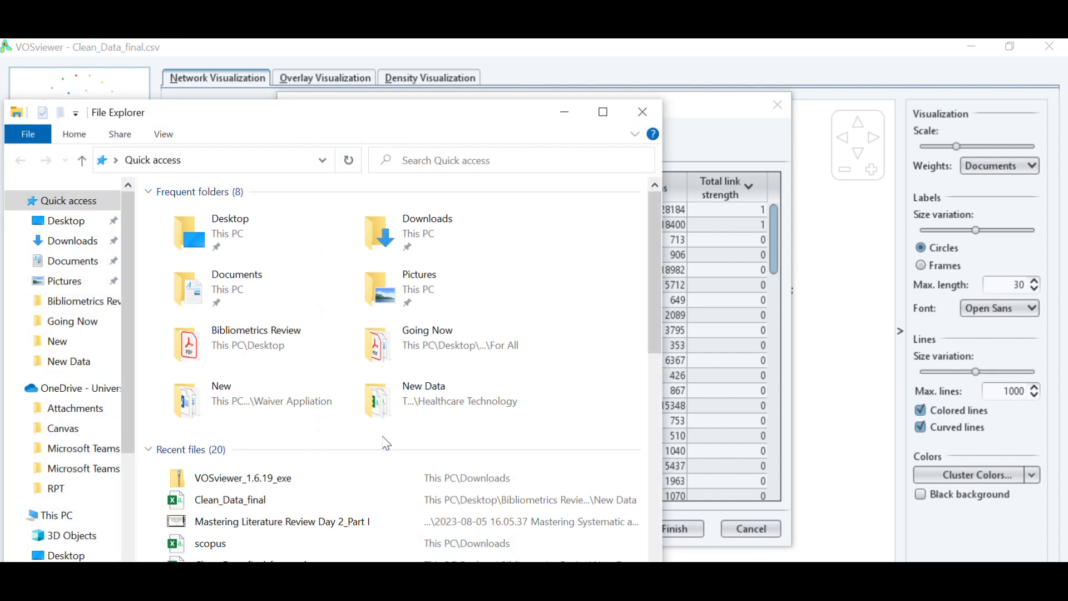
pyautogui.doubleClick(261, 336)
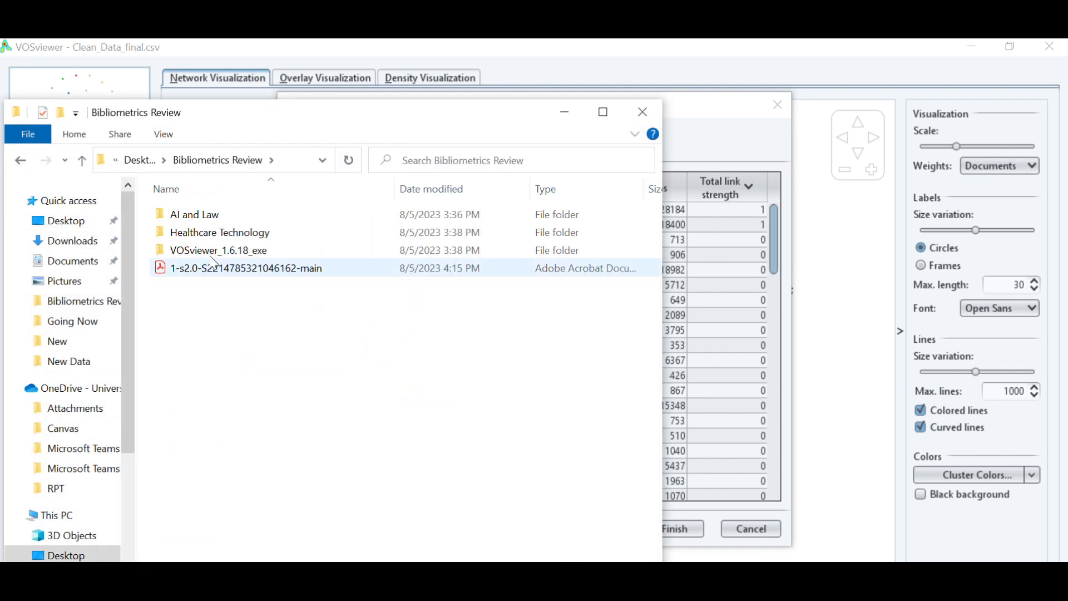
pyautogui.doubleClick(212, 231)
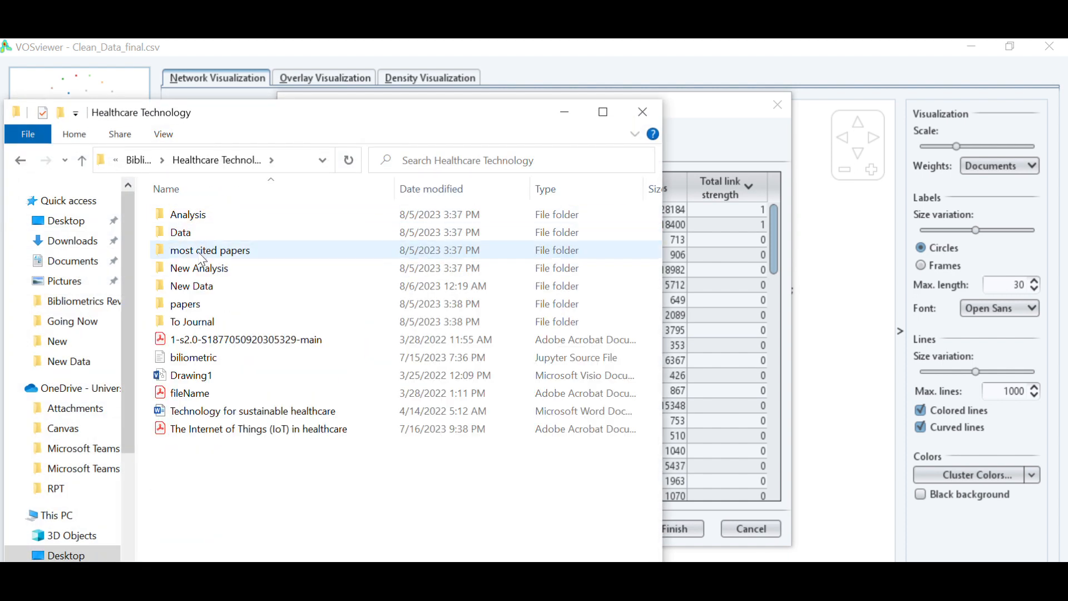
pyautogui.doubleClick(198, 271)
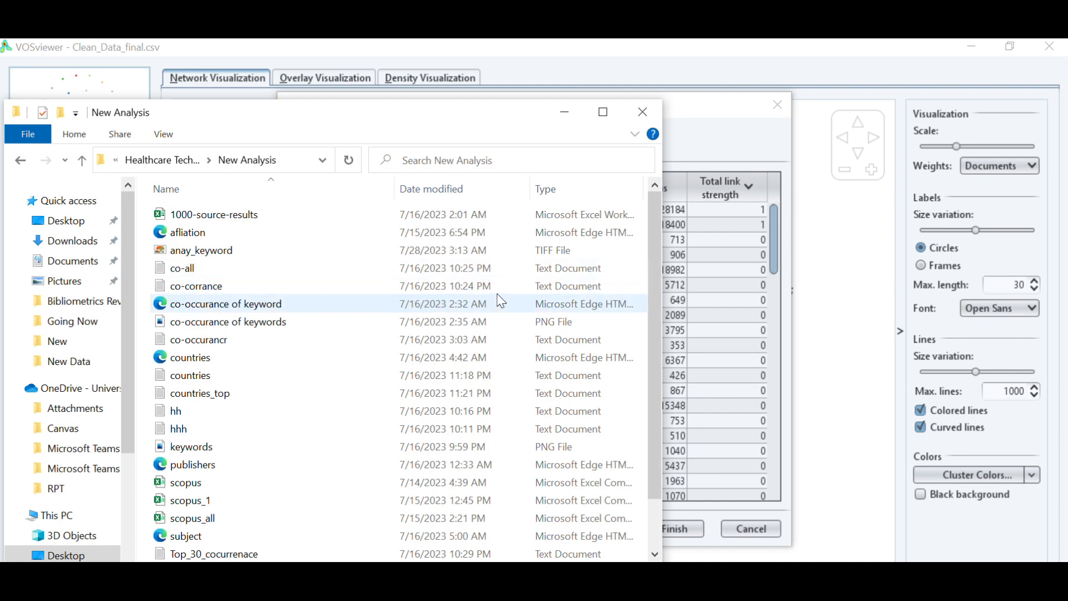
pyautogui.click(603, 112)
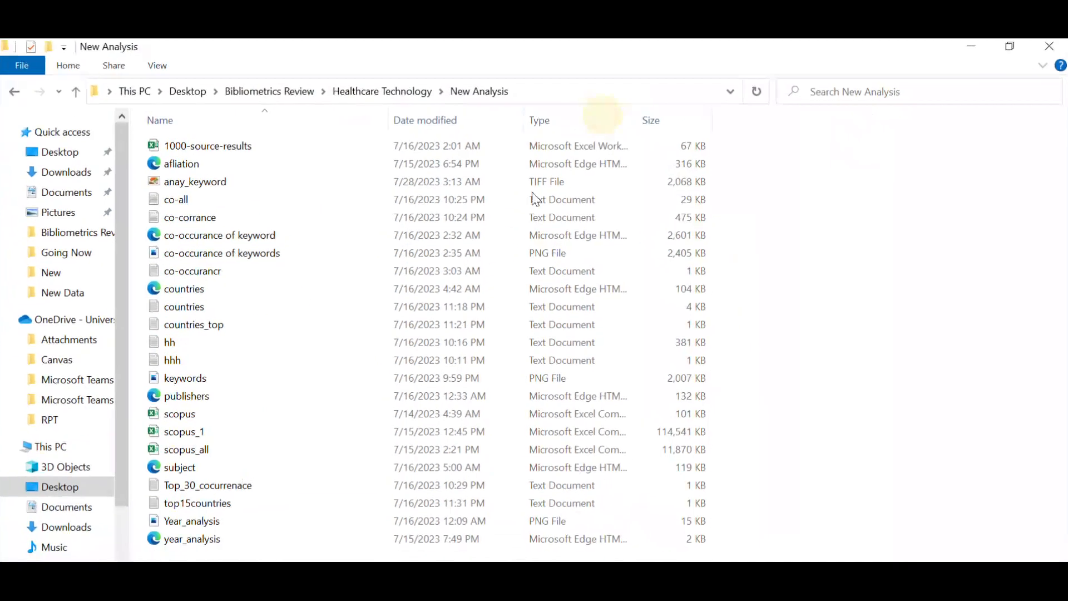
pyautogui.press('c')
pyautogui.press('c')
pyautogui.press('c')
pyautogui.press('c')
pyautogui.press('c')
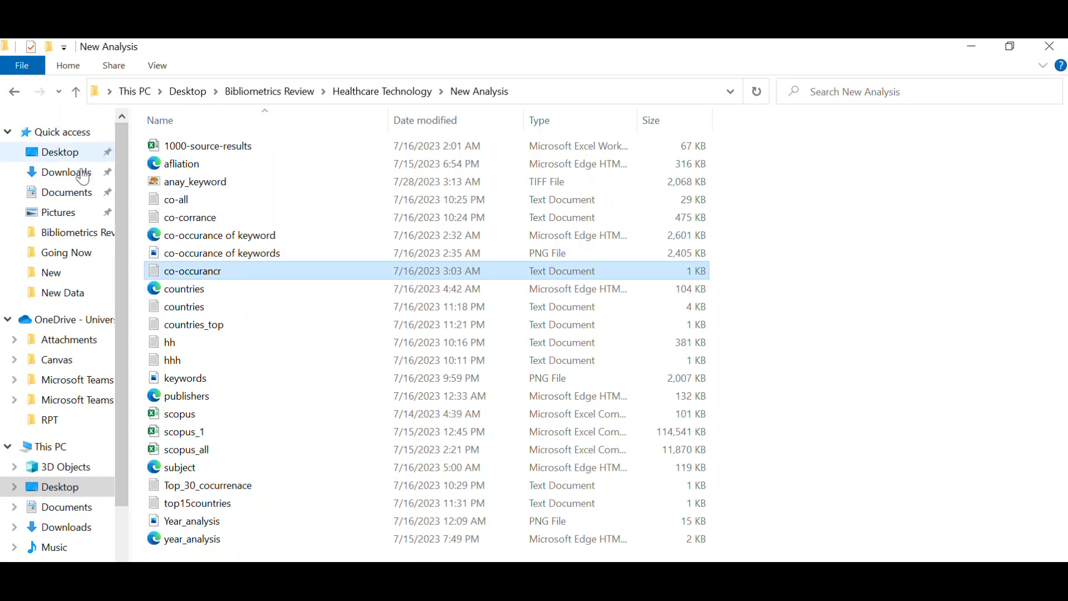
pyautogui.click(79, 234)
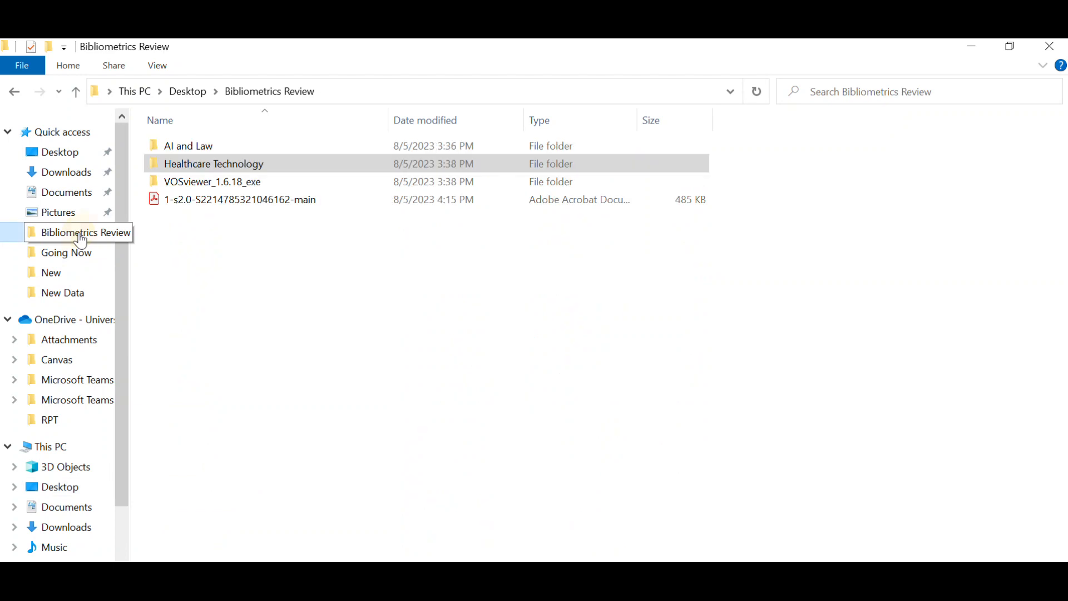
pyautogui.click(70, 325)
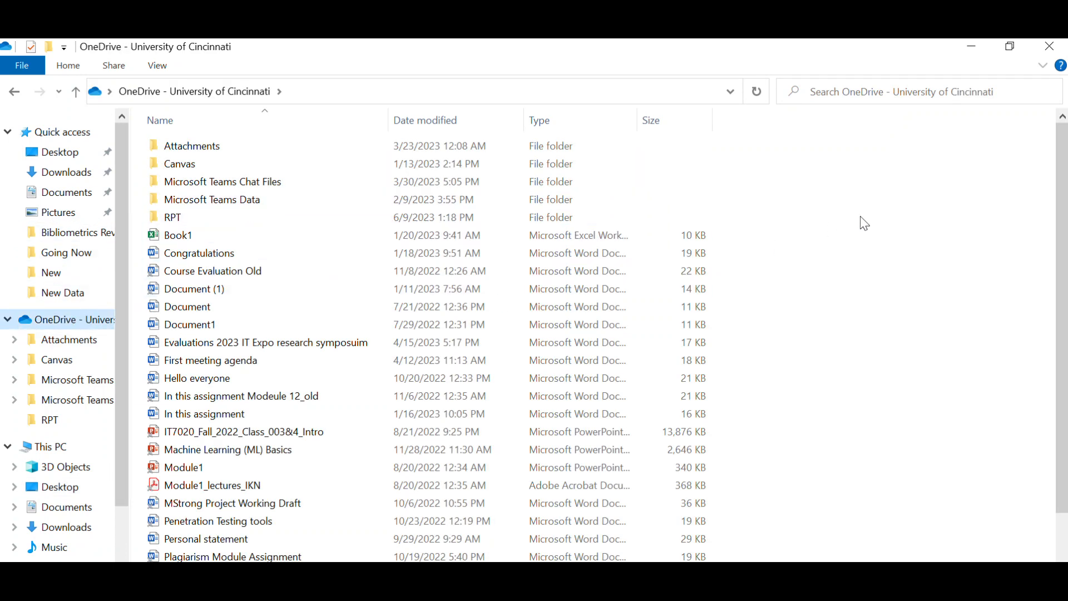
pyautogui.scroll(-2, 423, 334)
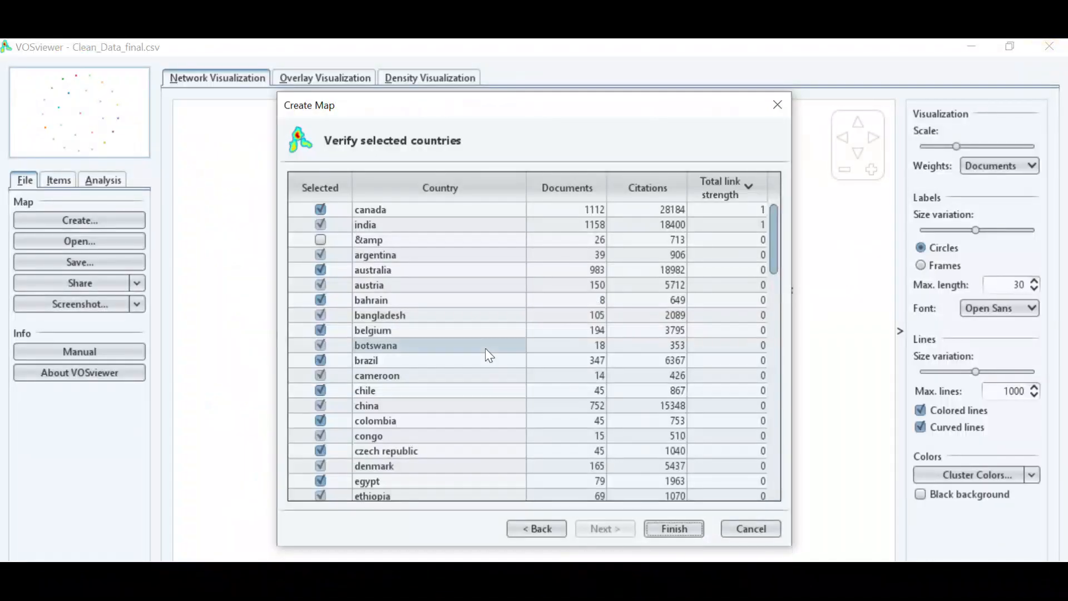
# Step: Export the selected countries again, this time to the Desktop under the file name country
pyautogui.rightClick(486, 348)
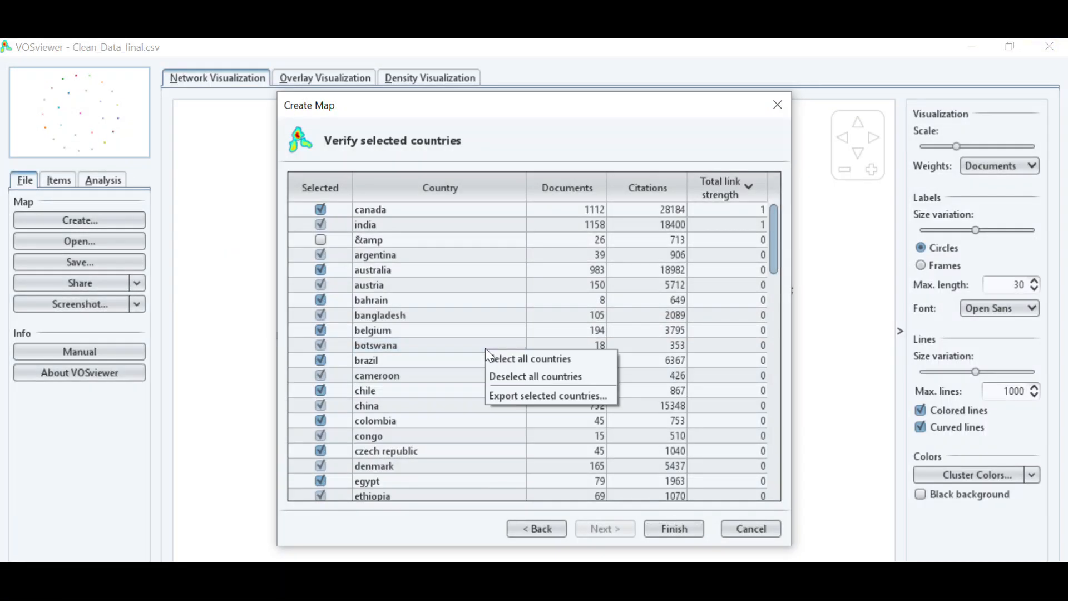
pyautogui.click(526, 398)
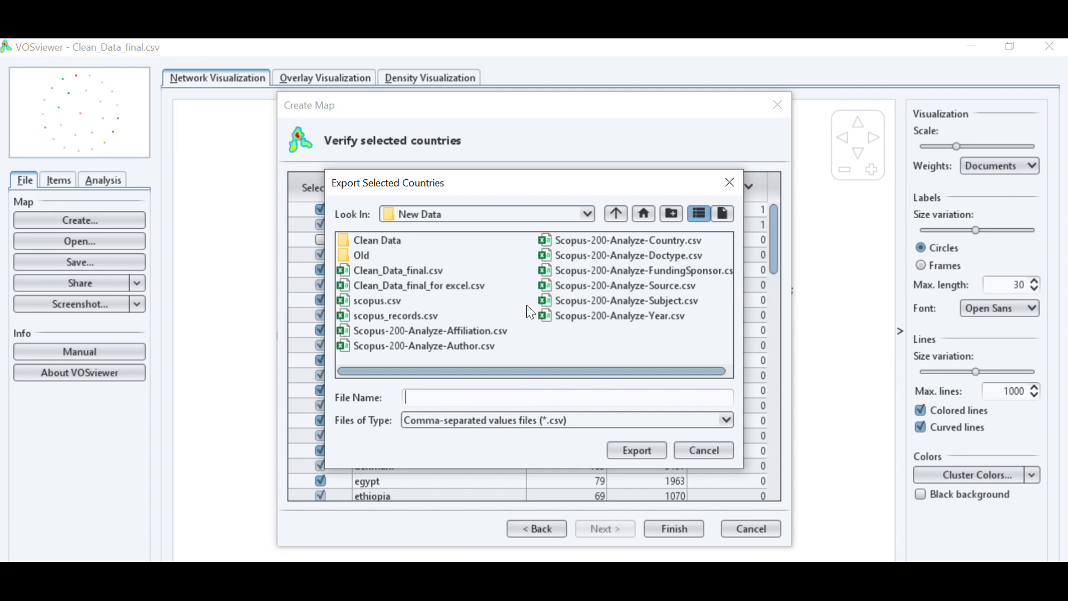
pyautogui.click(615, 214)
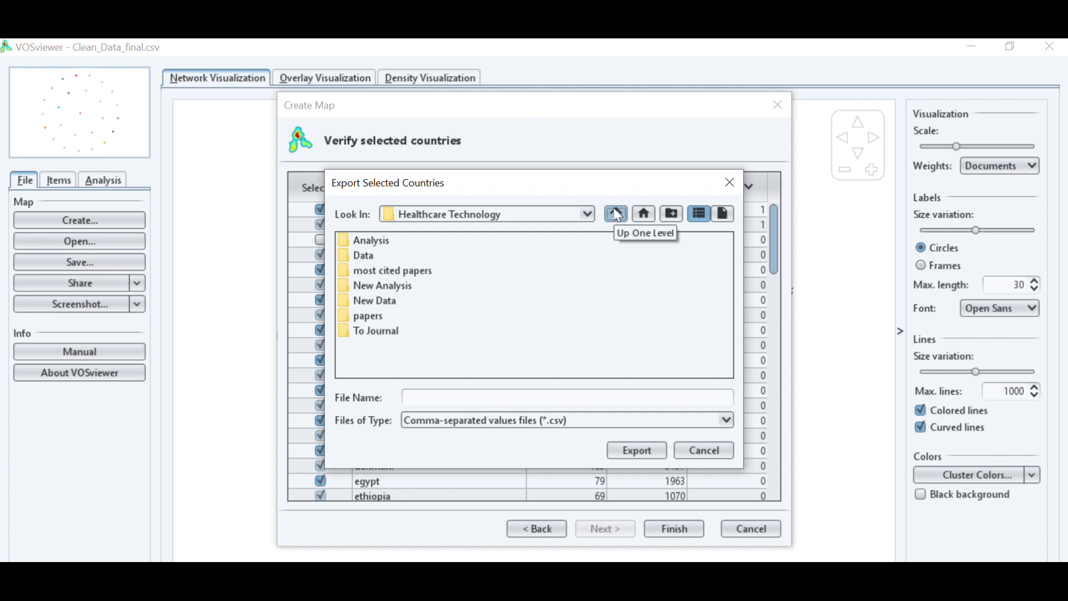
pyautogui.click(617, 214)
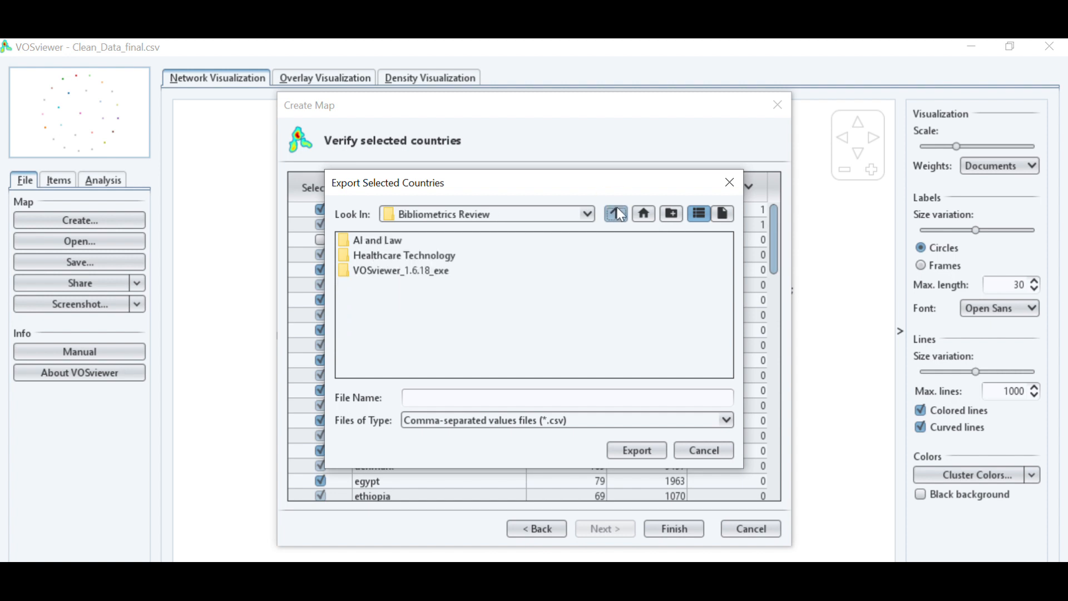
pyautogui.click(644, 214)
pyautogui.click(505, 396)
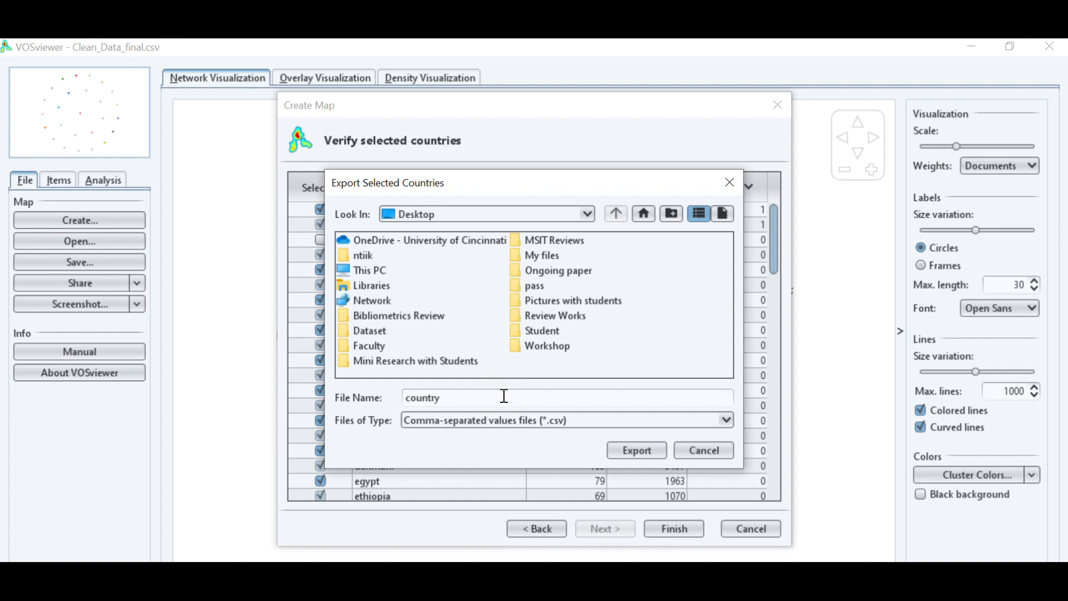
pyautogui.write('country')
pyautogui.press('Return')
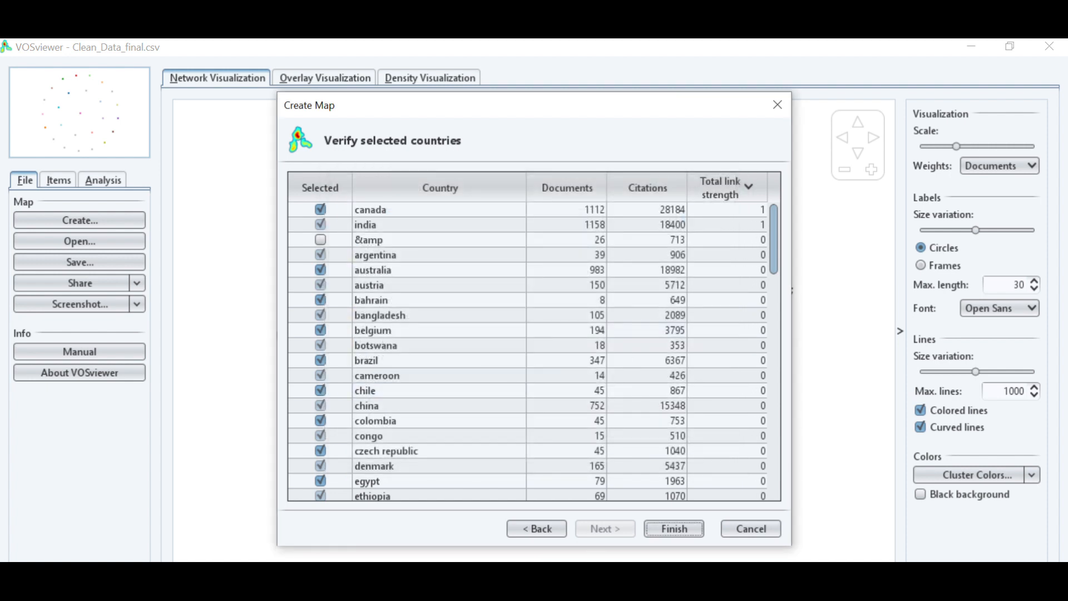
# Step: Find the exported country file on the Desktop in File Explorer and open it in a maximized Notepad window
pyautogui.click(394, 576)
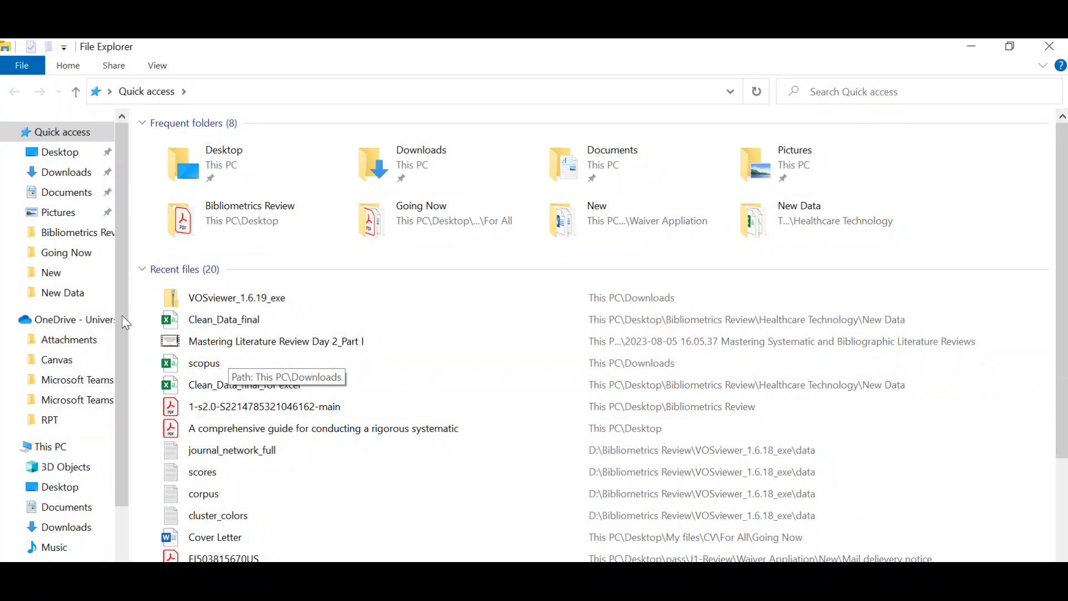
pyautogui.click(64, 153)
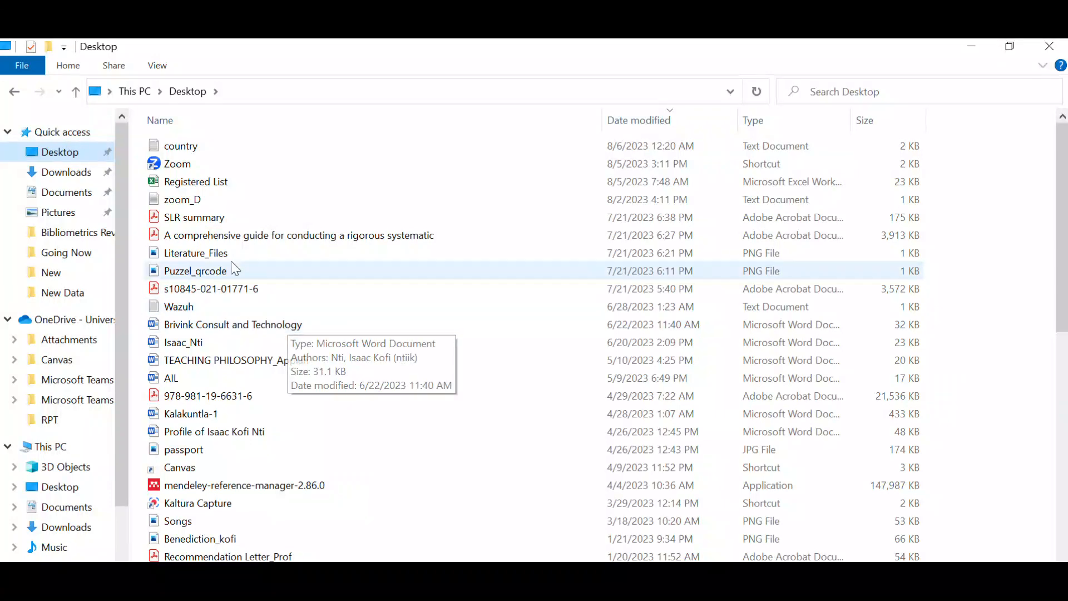
pyautogui.click(218, 219)
pyautogui.press('c')
pyautogui.press('c')
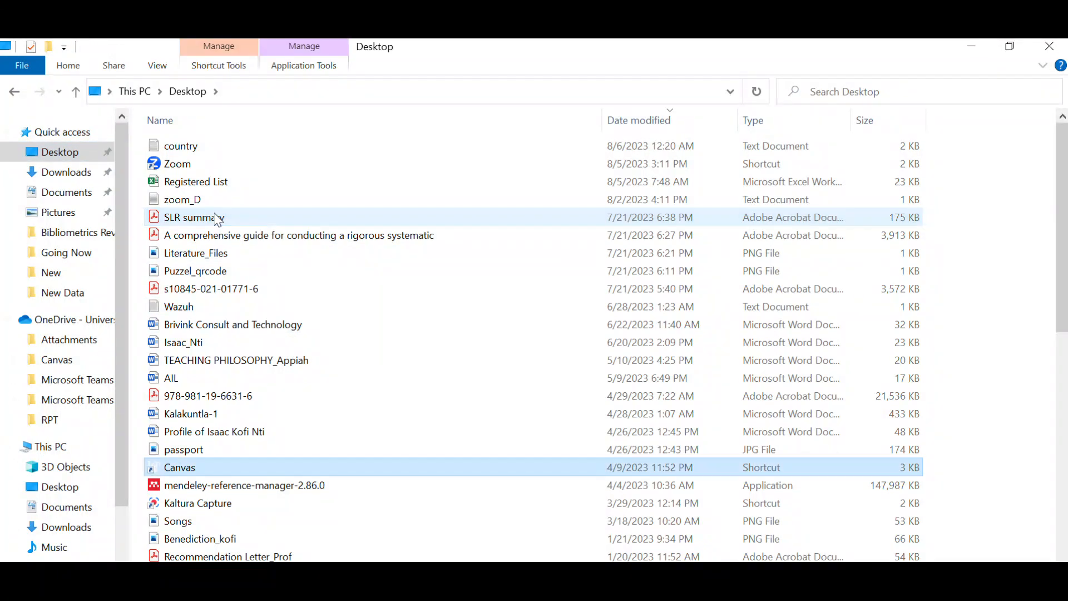
pyautogui.press('c')
pyautogui.press('Home')
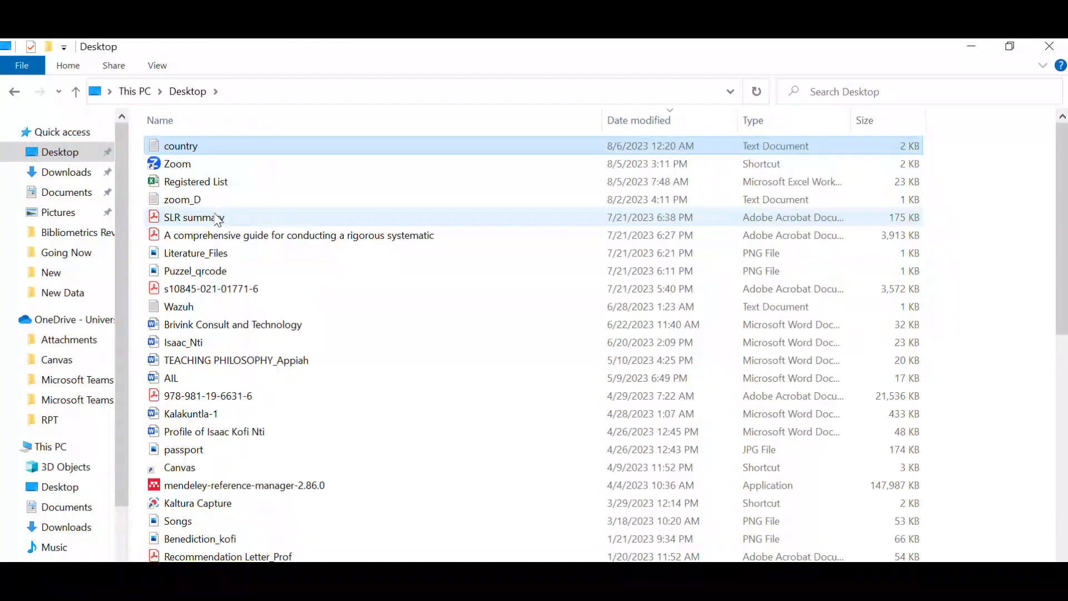
pyautogui.doubleClick(198, 145)
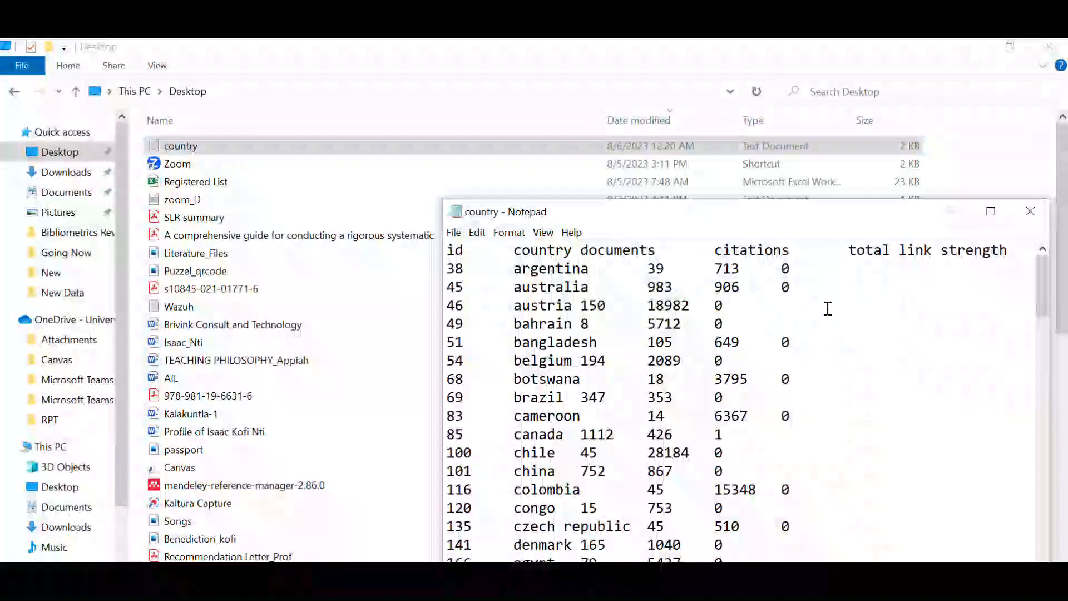
pyautogui.moveTo(913, 215); pyautogui.dragTo(785, 144)
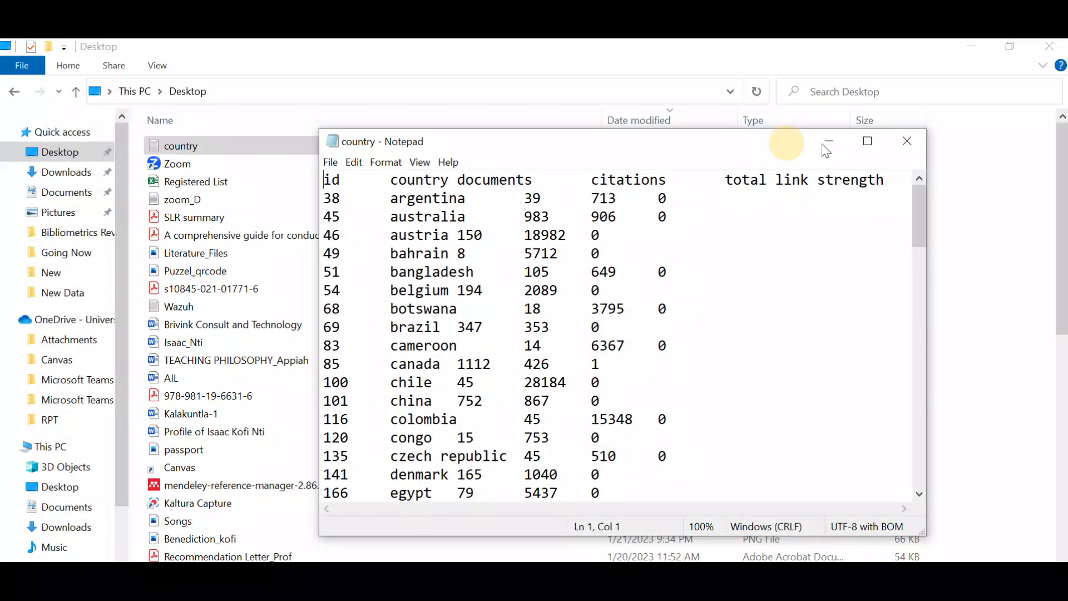
pyautogui.click(868, 142)
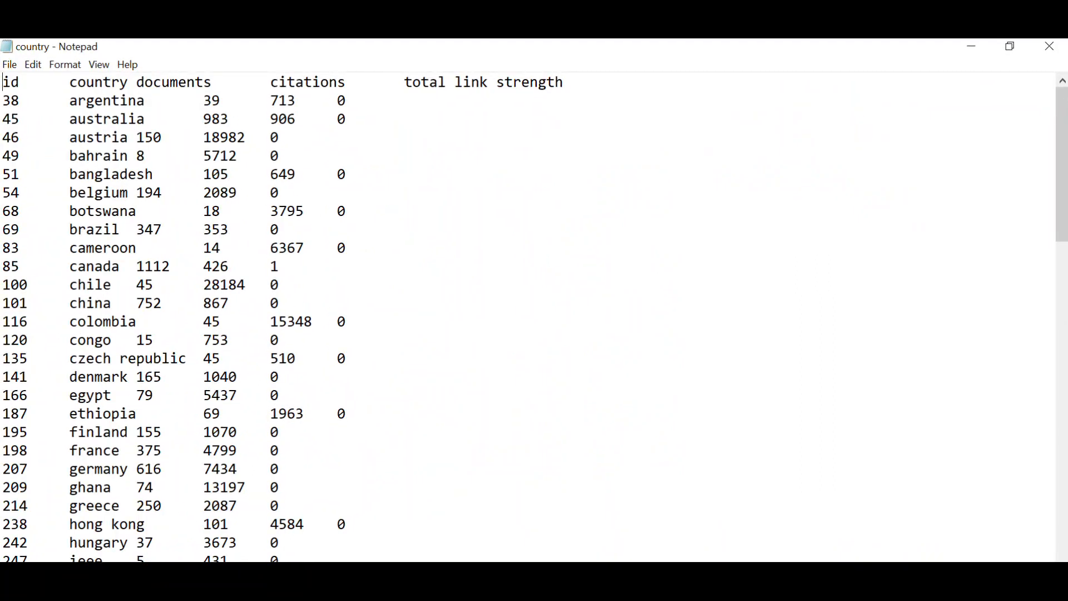
# Step: Copy the entire country table from the text file and paste it into a new blank Excel workbook starting at cell A1
pyautogui.moveTo(4, 84); pyautogui.dragTo(331, 559)
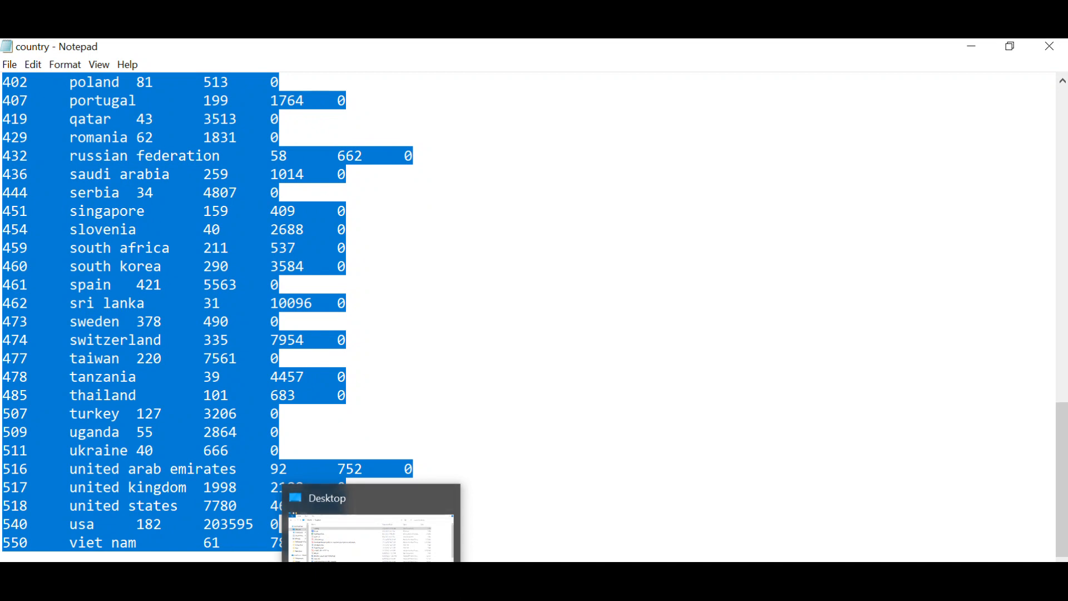
pyautogui.press('super+s')
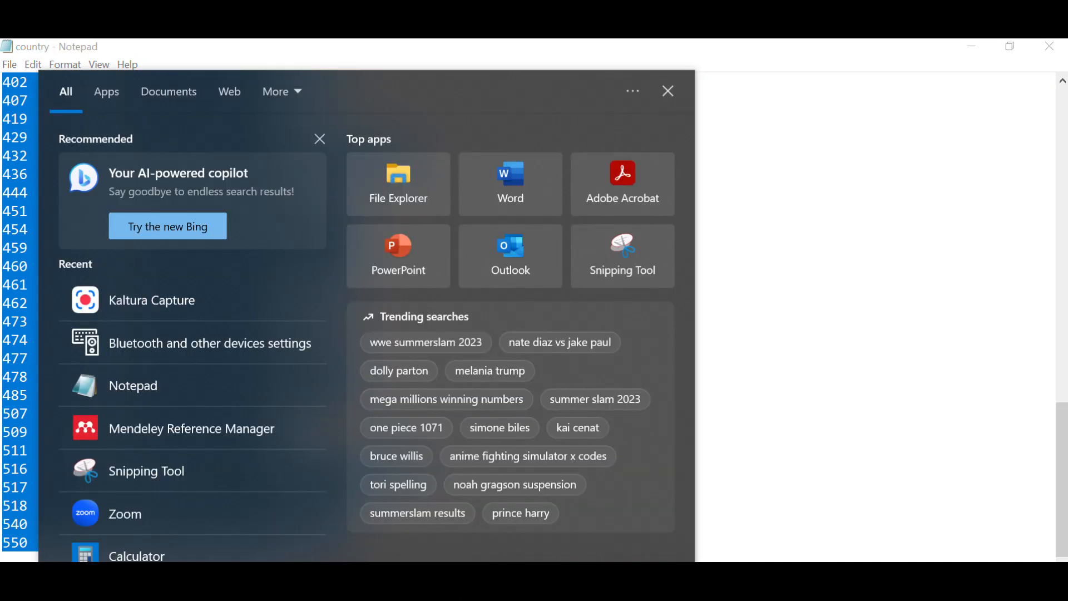
pyautogui.write('ex')
pyautogui.press('Return')
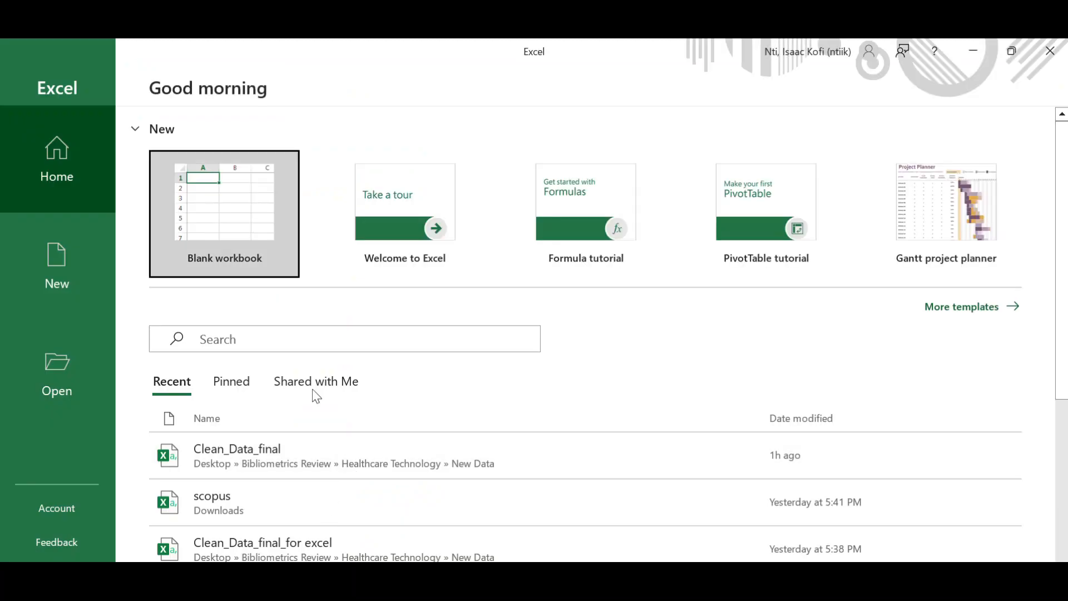
pyautogui.click(214, 217)
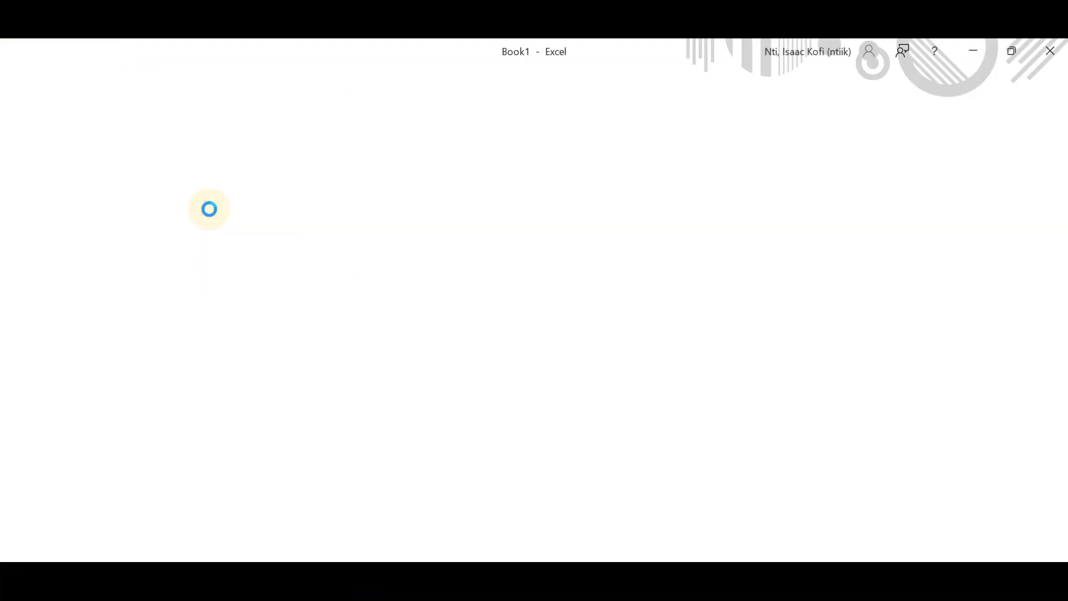
pyautogui.click(13, 219)
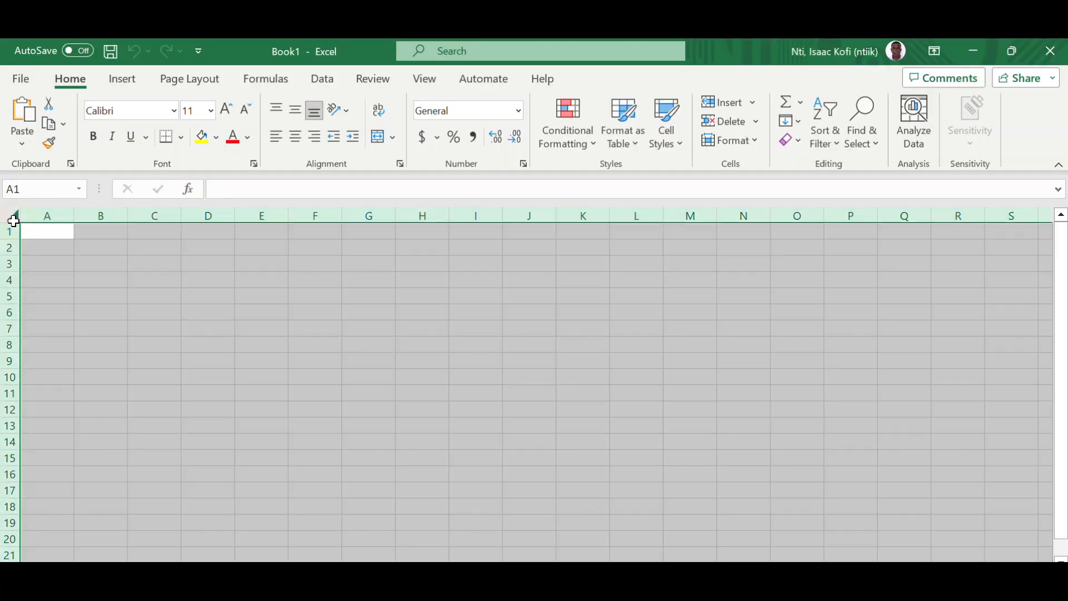
pyautogui.hotkey('ctrl', 'v')
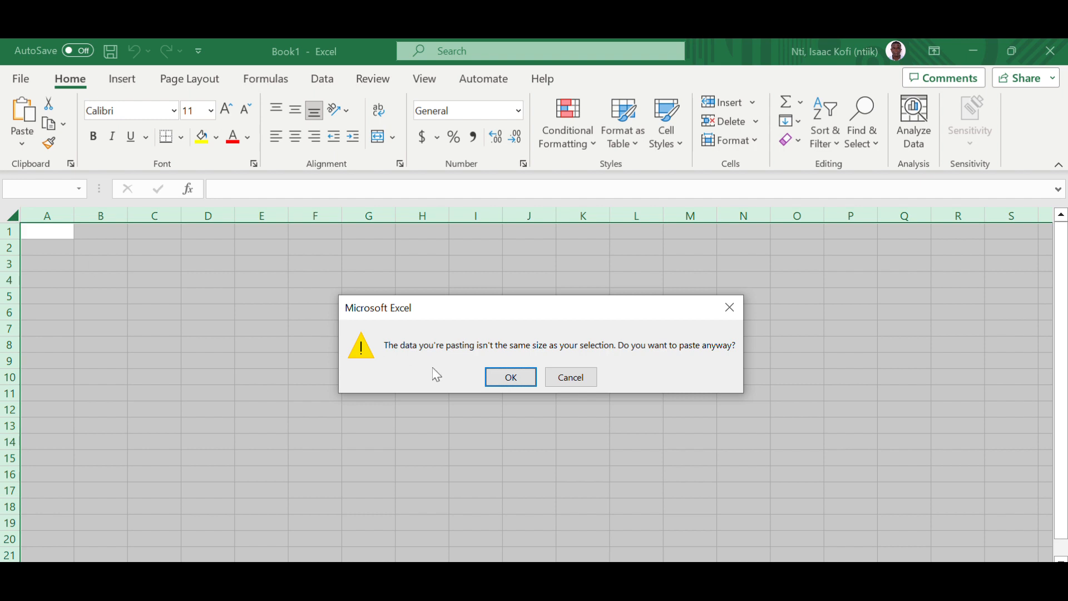
pyautogui.click(522, 389)
pyautogui.click(375, 311)
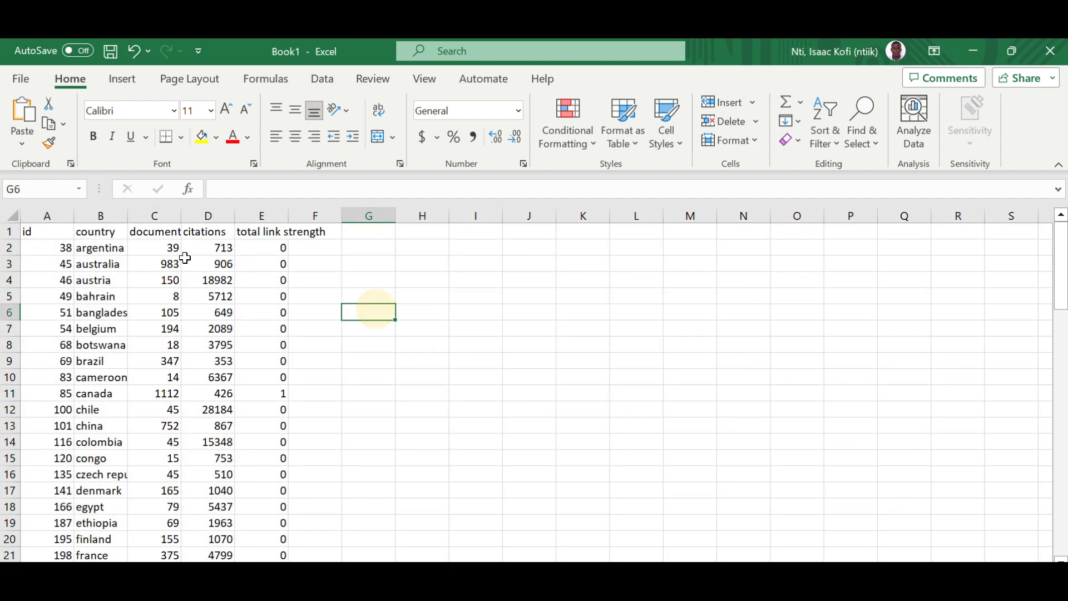
# Step: Widen the country, documents and citations columns and delete the total link strength column
pyautogui.moveTo(126, 216); pyautogui.dragTo(376, 221)
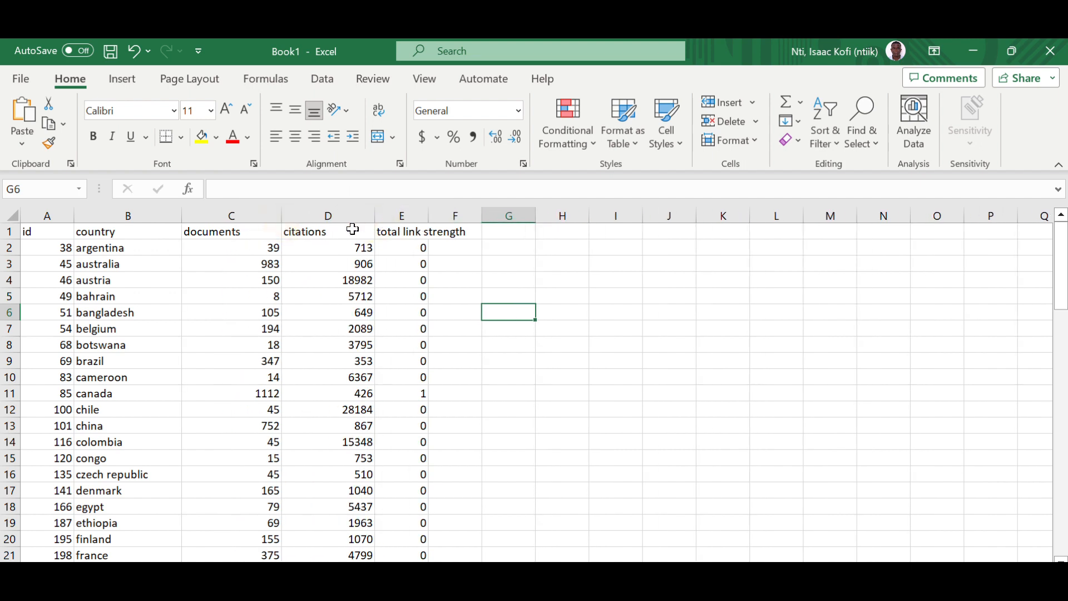
pyautogui.click(406, 215)
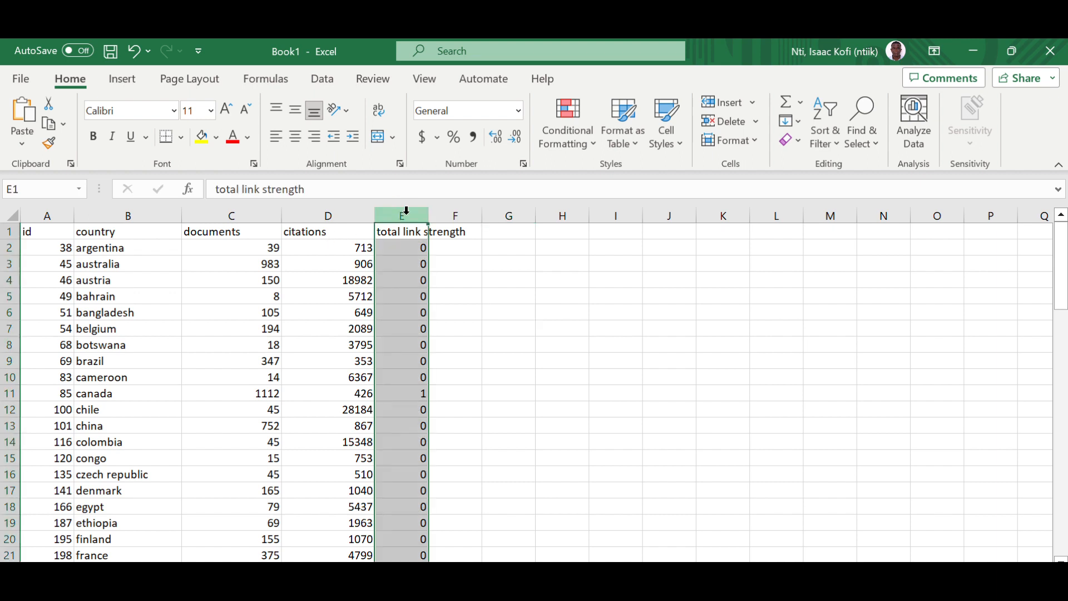
pyautogui.rightClick(408, 216)
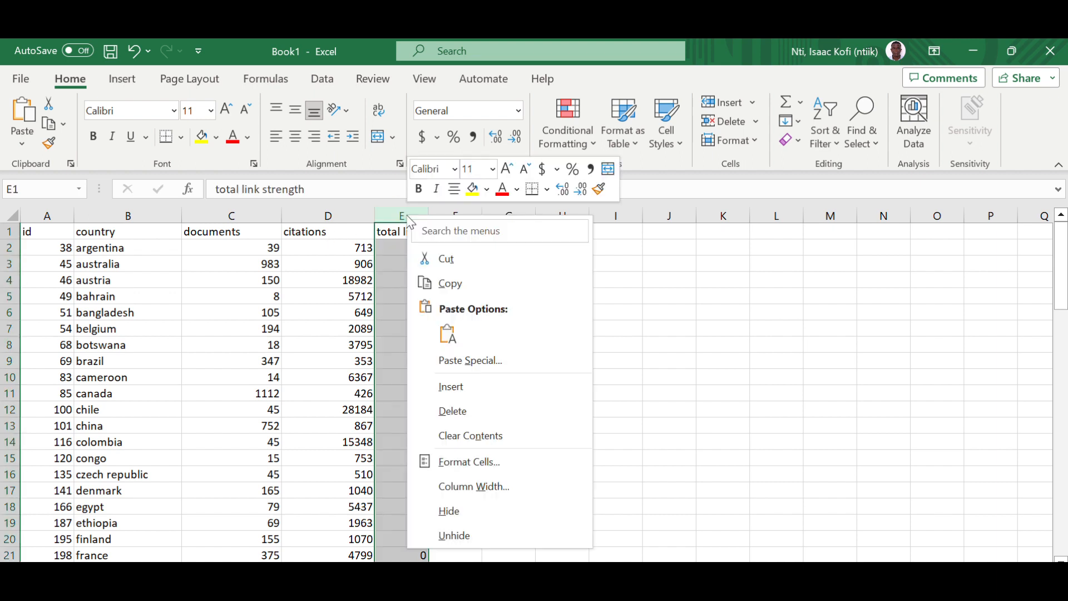
pyautogui.click(452, 411)
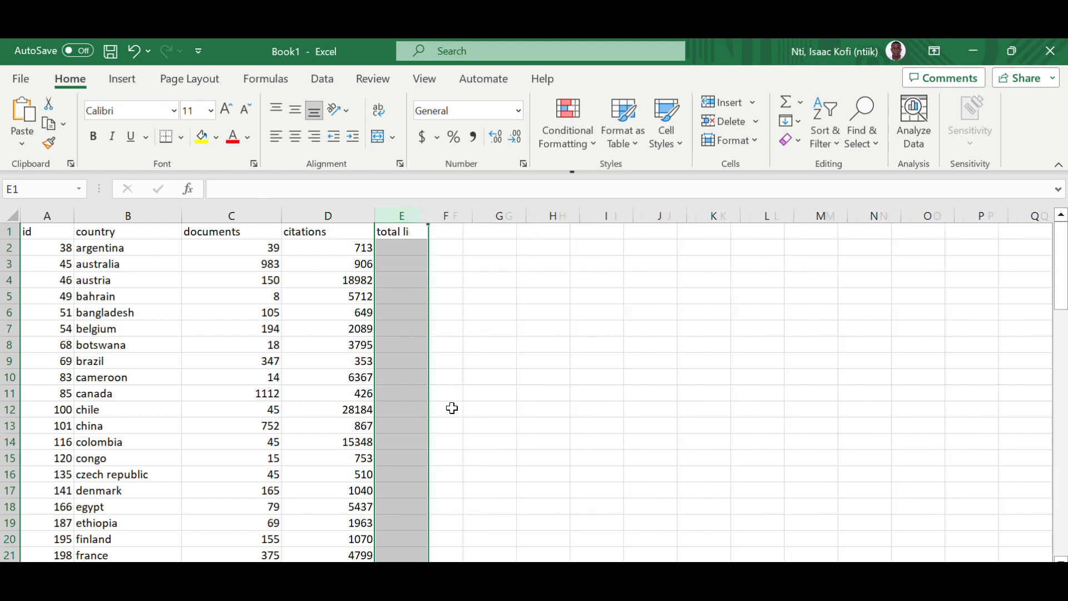
pyautogui.click(490, 303)
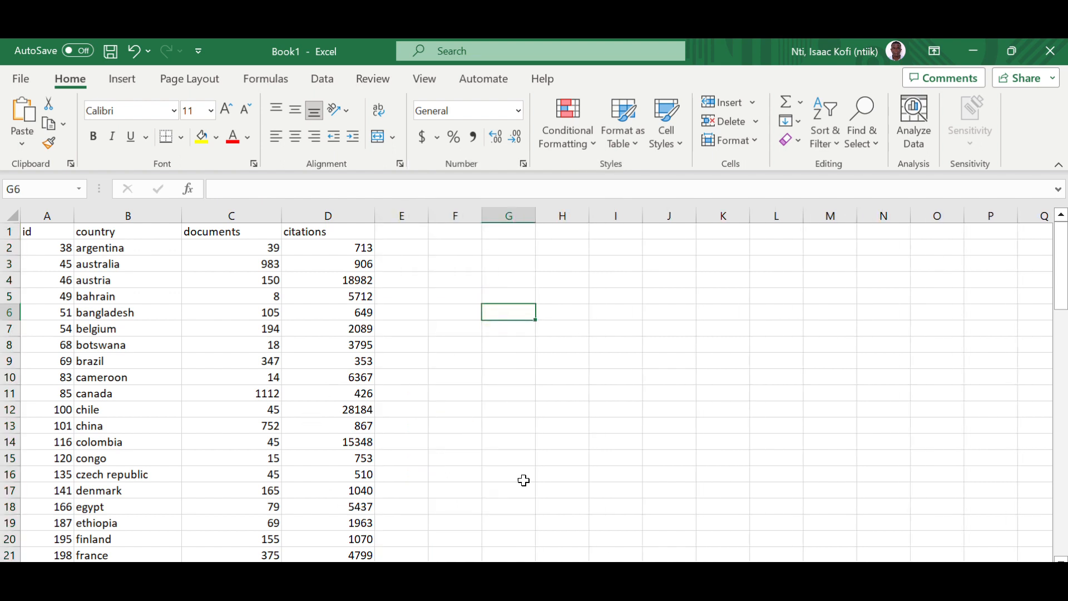
# Step: Switch to VOSviewer, finish creating the map from the verified countries, and return to the Excel workbook
pyautogui.hotkey('alt', 'Tab')
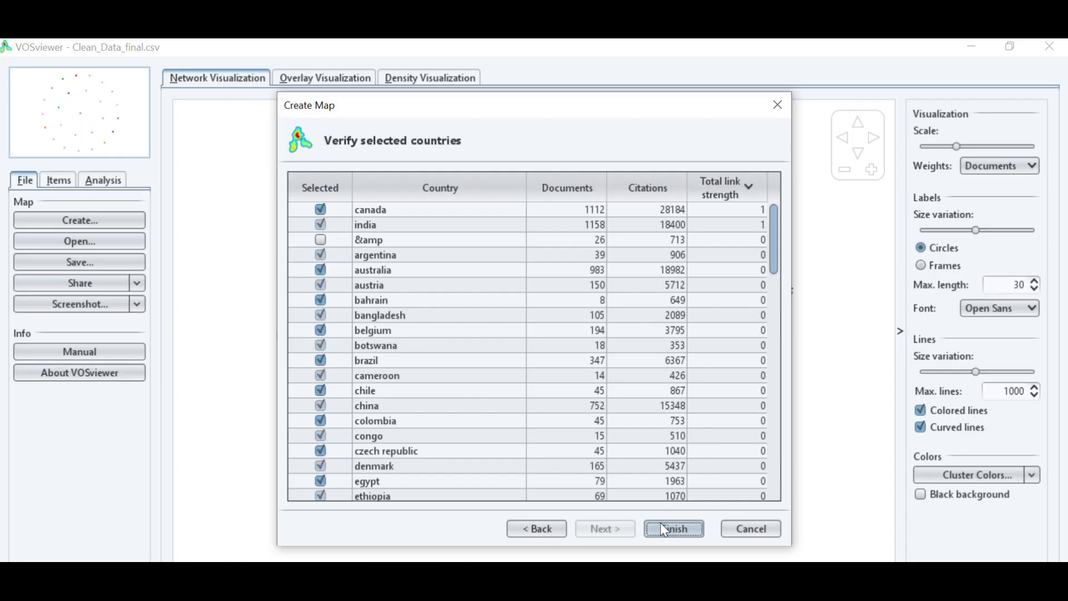
pyautogui.click(663, 529)
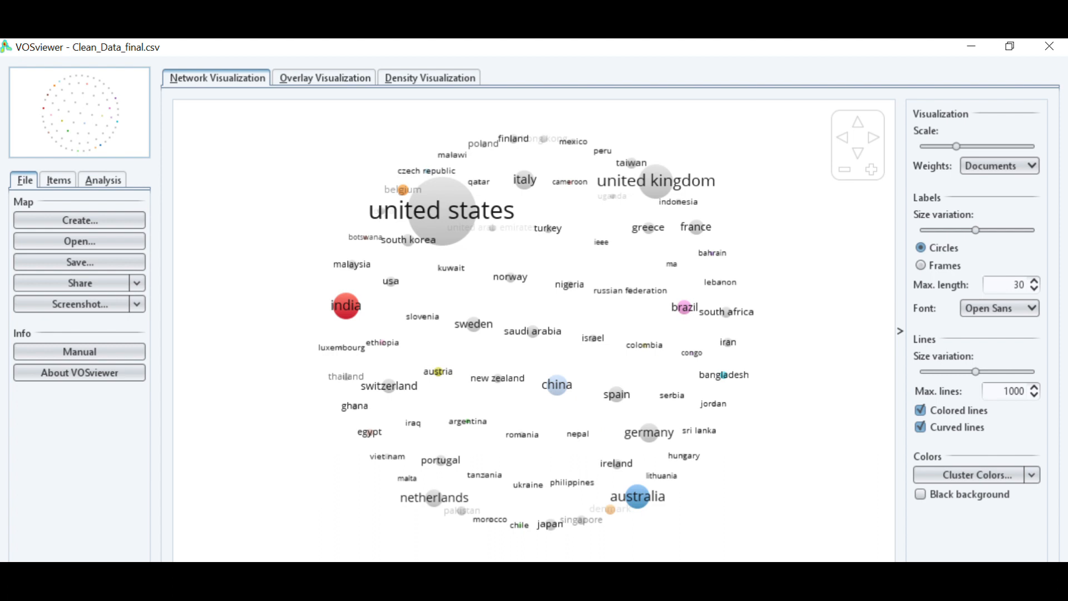
pyautogui.hotkey('alt', 'Tab')
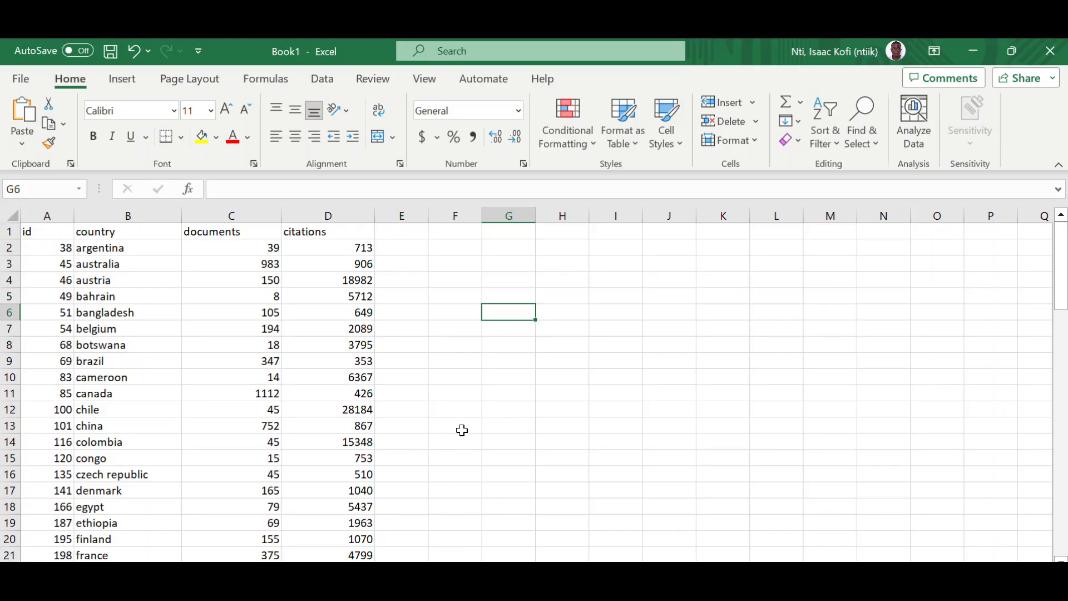
# Step: Sort the whole country table by citations from largest to smallest, expanding the selection to the adjacent columns
pyautogui.click(356, 210)
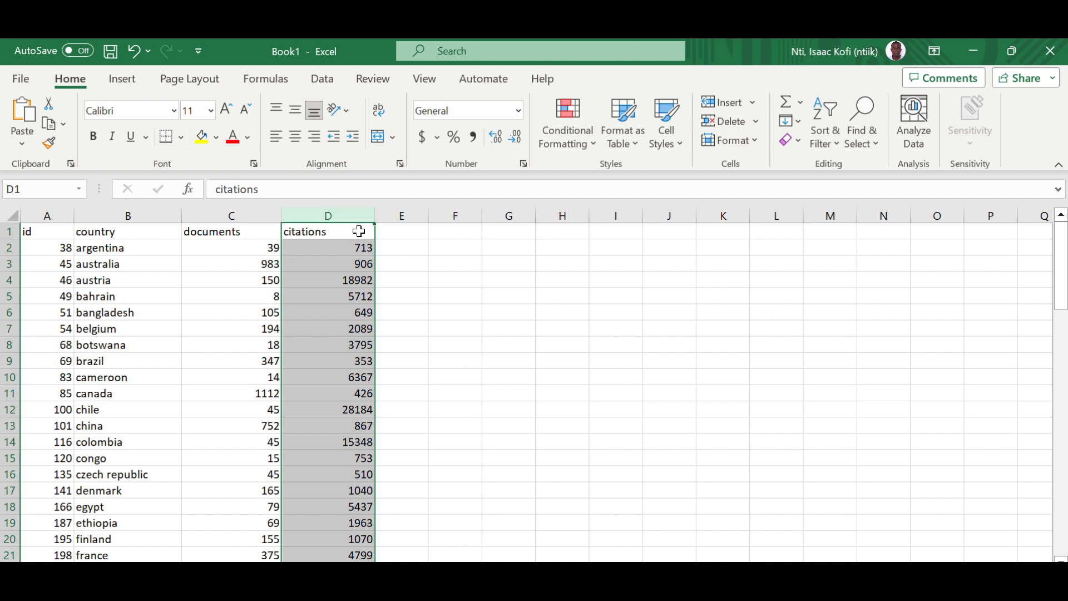
pyautogui.keyDown('ctrl'); pyautogui.click(359, 231); pyautogui.keyUp('ctrl')
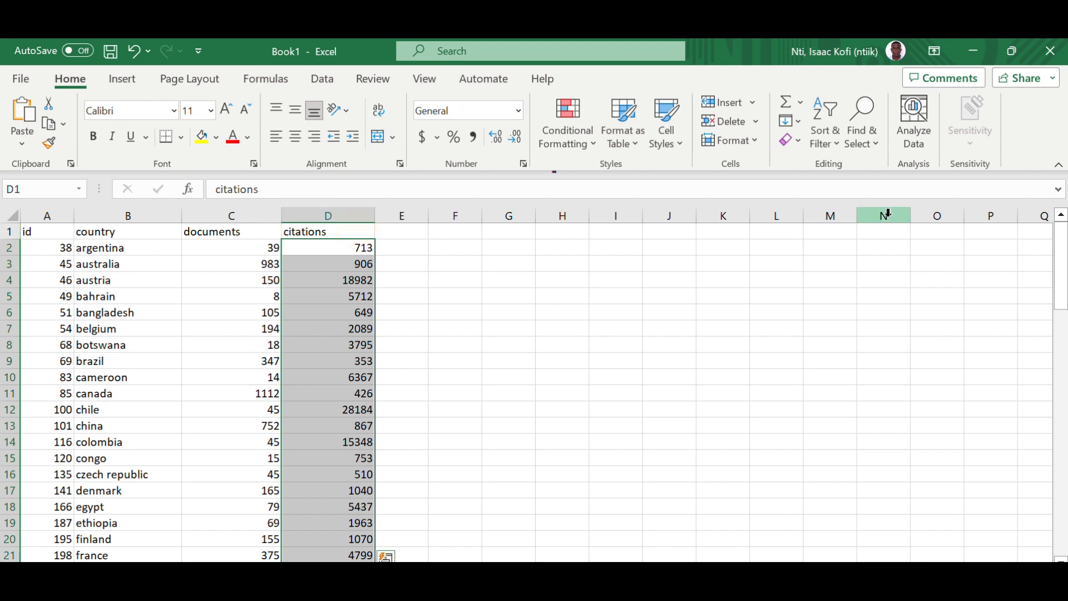
pyautogui.click(841, 146)
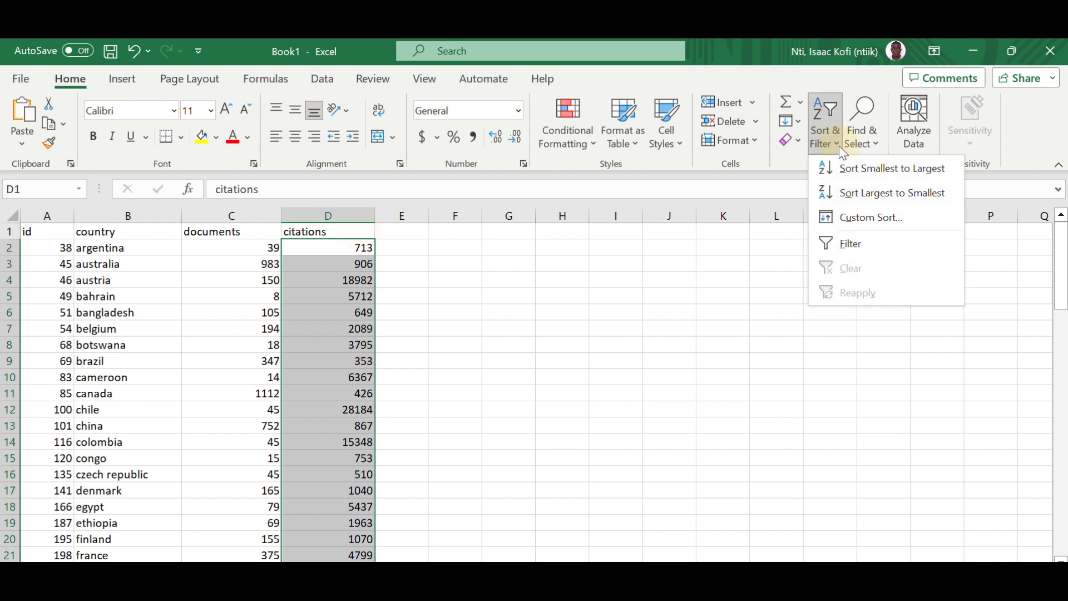
pyautogui.click(865, 190)
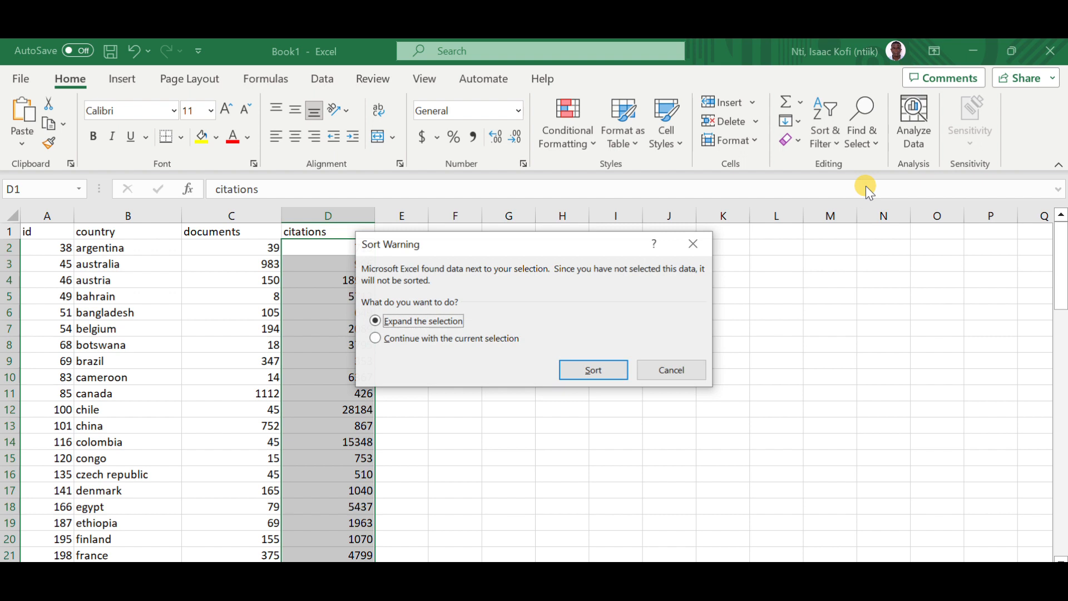
pyautogui.click(578, 370)
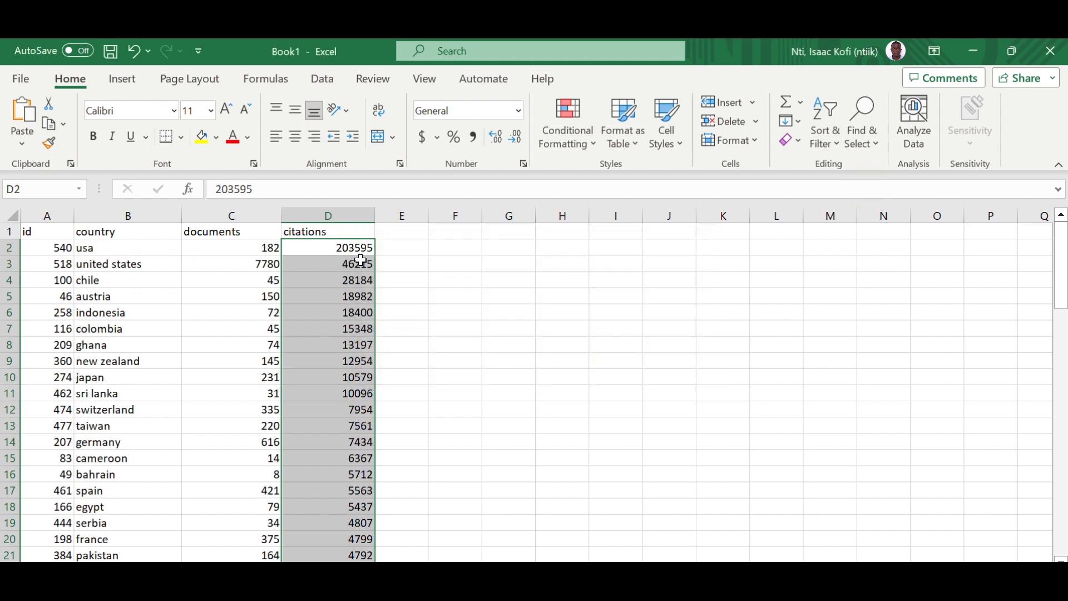
pyautogui.click(389, 263)
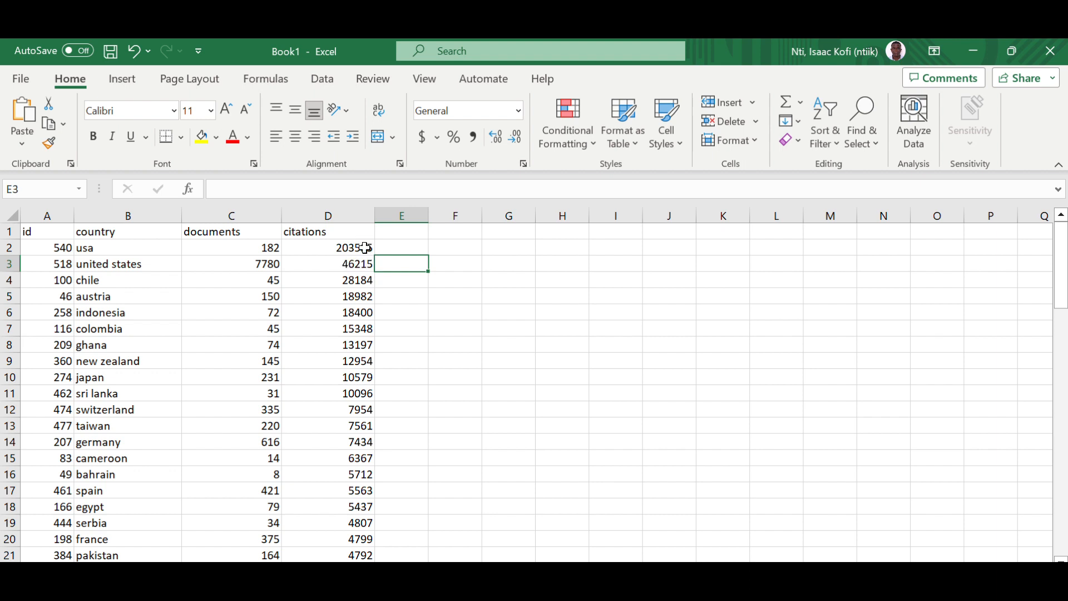
# Step: Add the citations of usa and united states in cell E2 with the formula =D2+D3
pyautogui.click(401, 244)
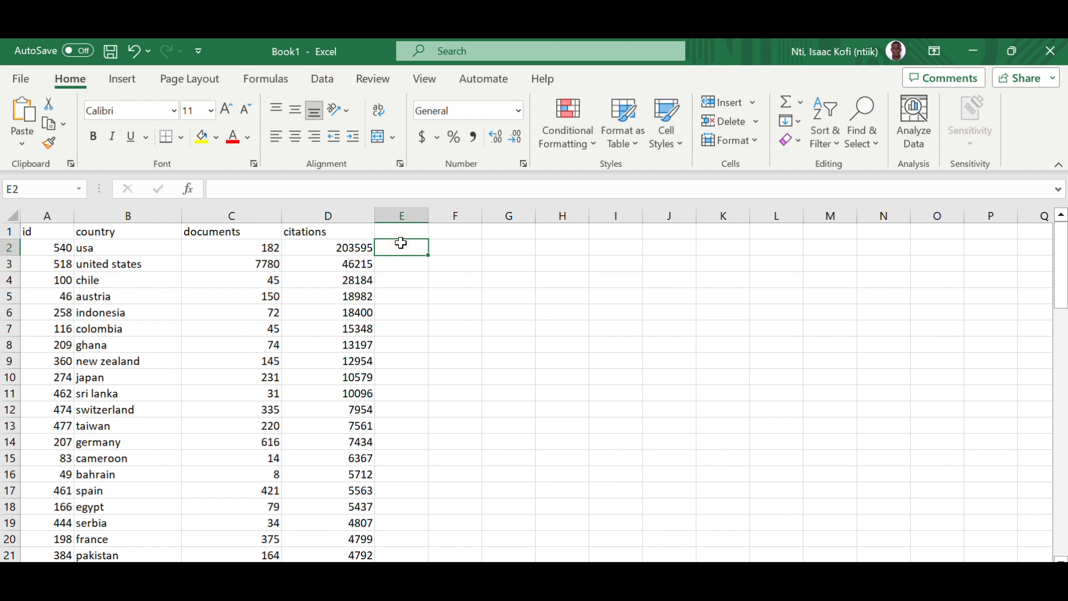
pyautogui.write('=')
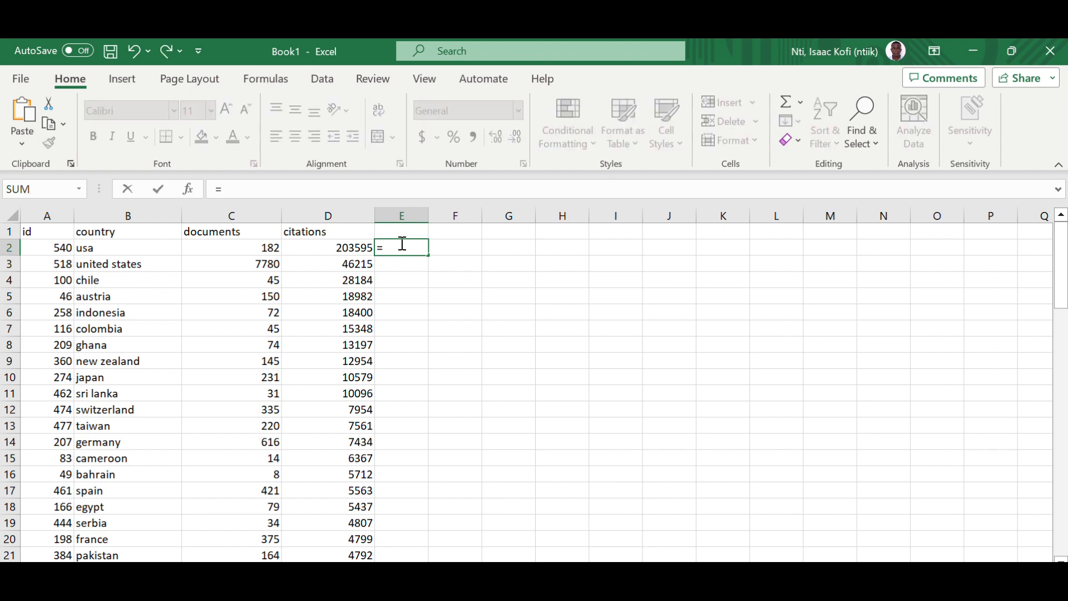
pyautogui.click(356, 248)
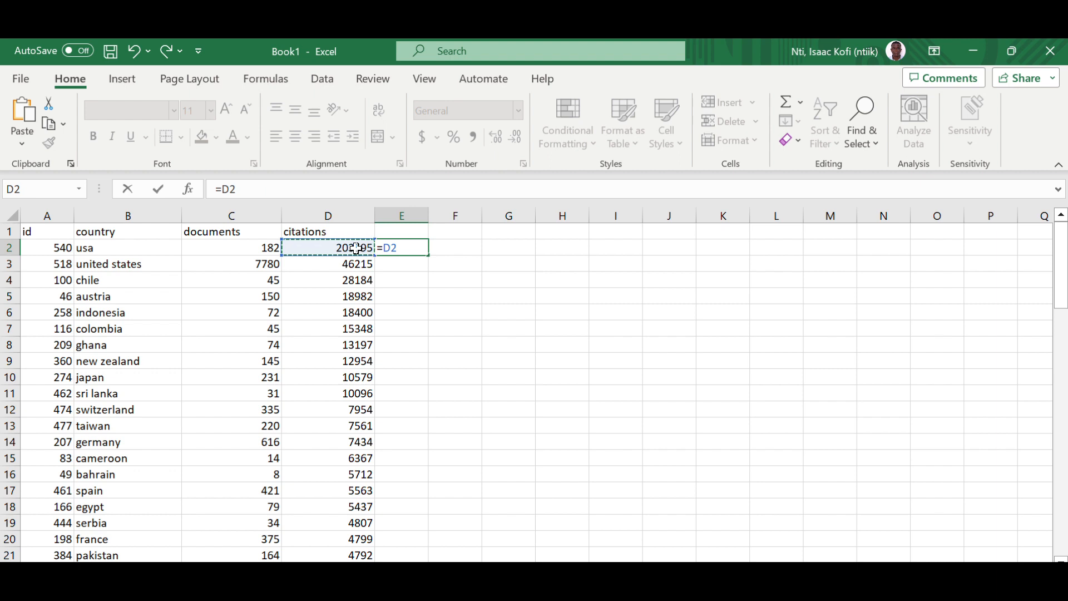
pyautogui.write('+')
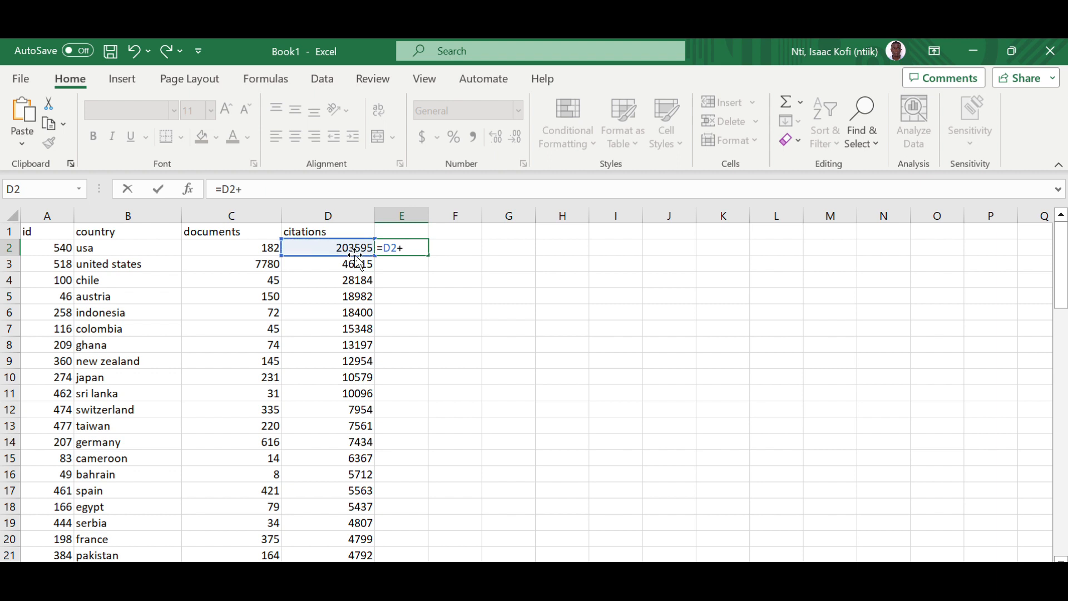
pyautogui.click(331, 264)
pyautogui.press('Return')
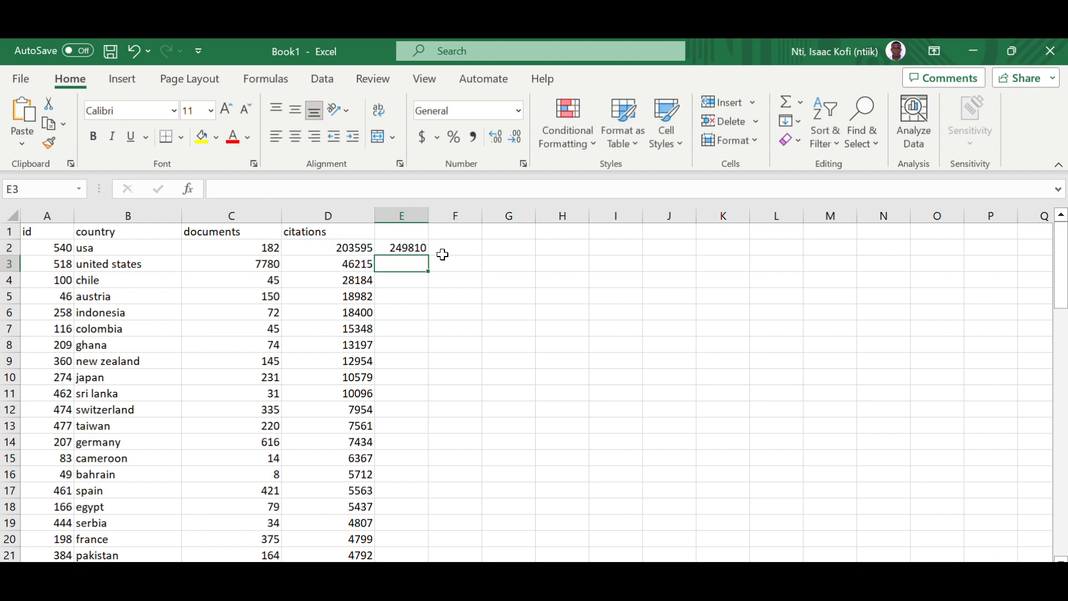
pyautogui.click(406, 249)
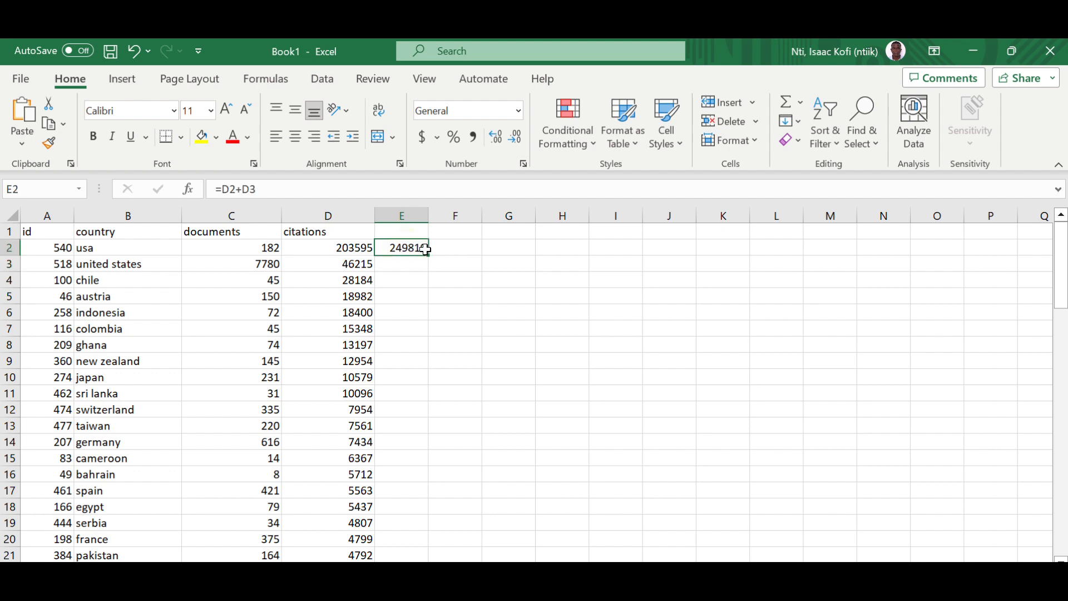
# Step: Set the usa citations in D2 to 248910 and clear the helper formula in E2
pyautogui.click(342, 244)
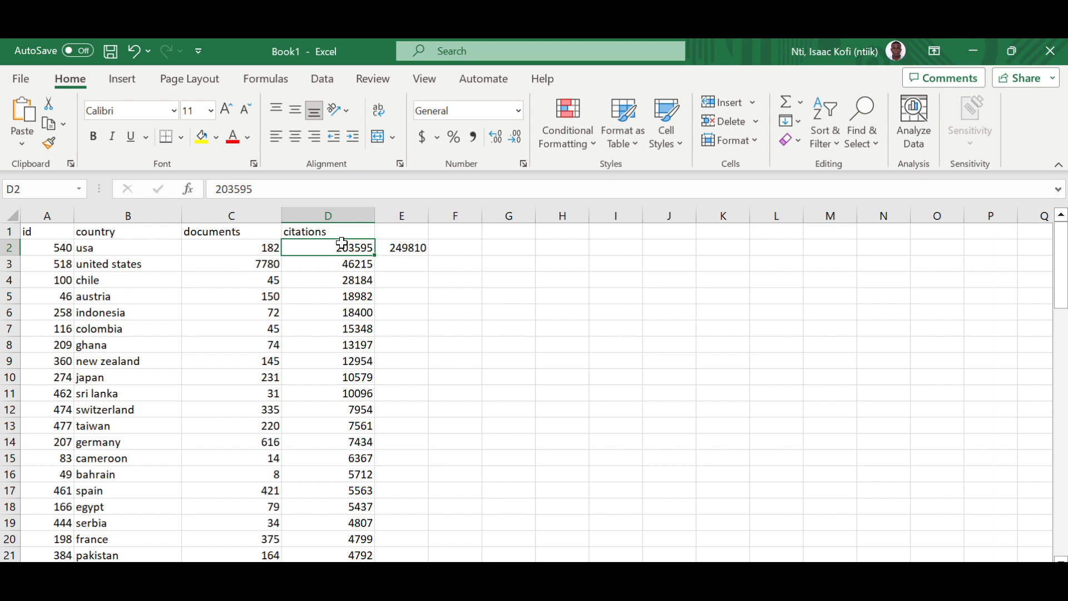
pyautogui.write('249')
pyautogui.press('BackSpace')
pyautogui.write('8')
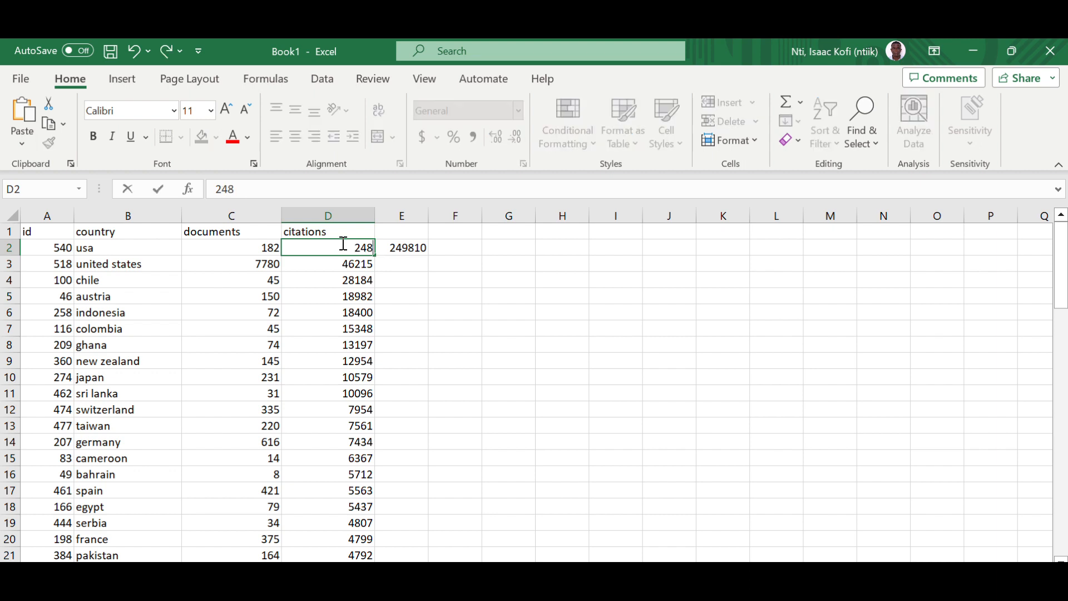
pyautogui.write('910')
pyautogui.click(399, 248)
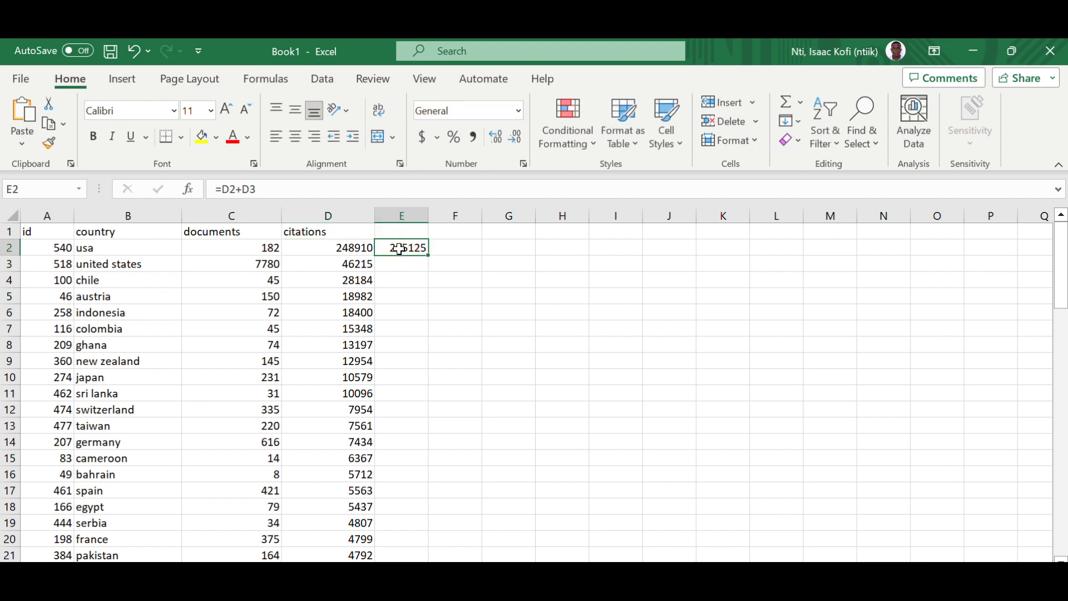
pyautogui.press('Delete')
# Step: Replace the country name usa in B2 with a copy of united states from B3
pyautogui.click(97, 265)
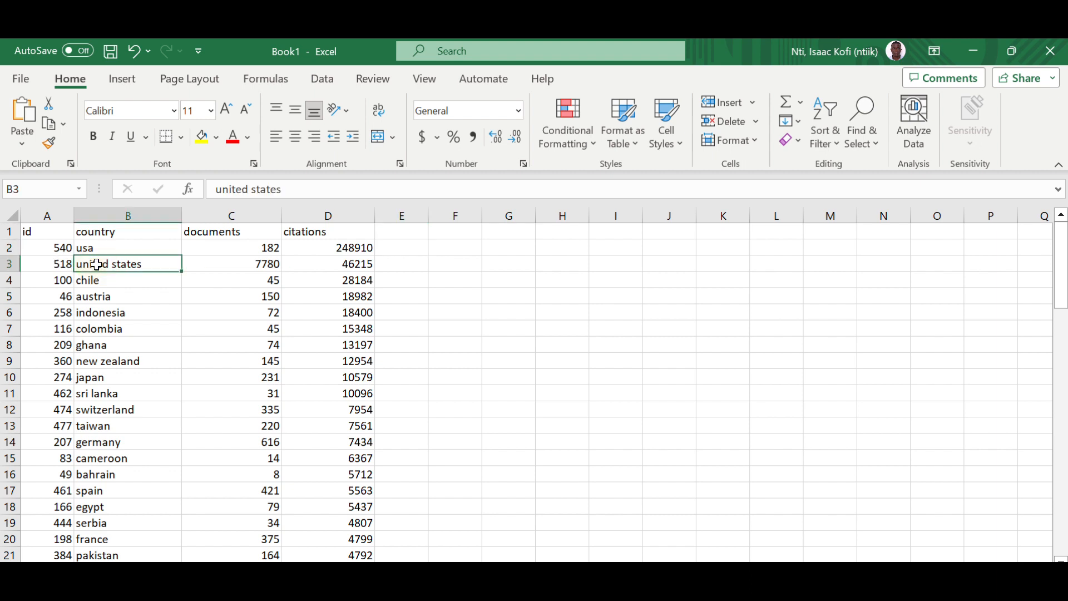
pyautogui.hotkey('ctrl', 'c')
pyautogui.click(106, 247)
pyautogui.hotkey('ctrl', 'v')
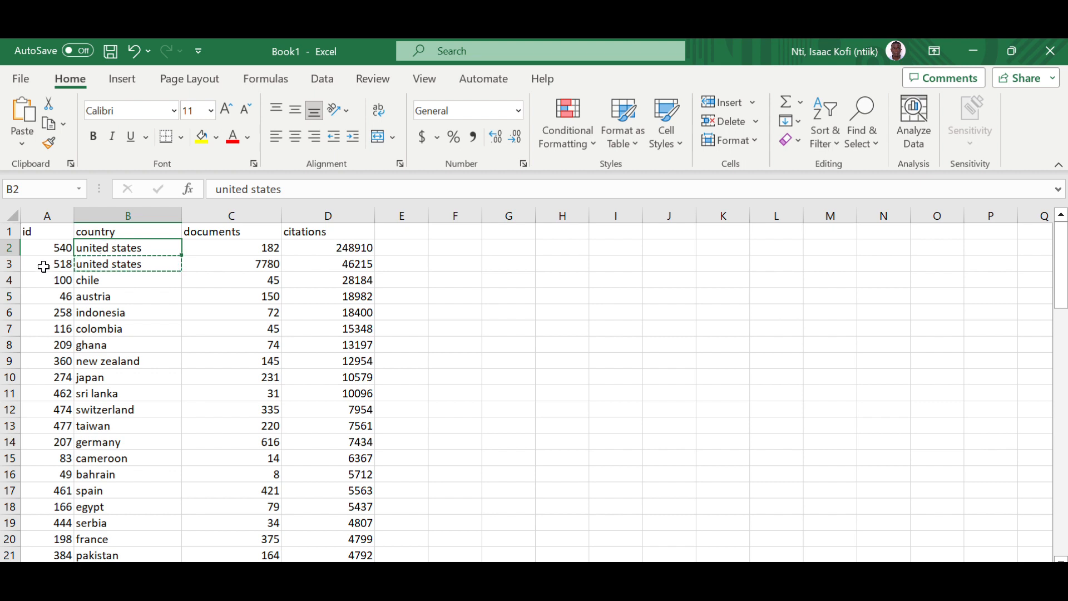
# Step: Combine the document counts of both United States rows in C2 with the formula =C3+182
pyautogui.click(9, 264)
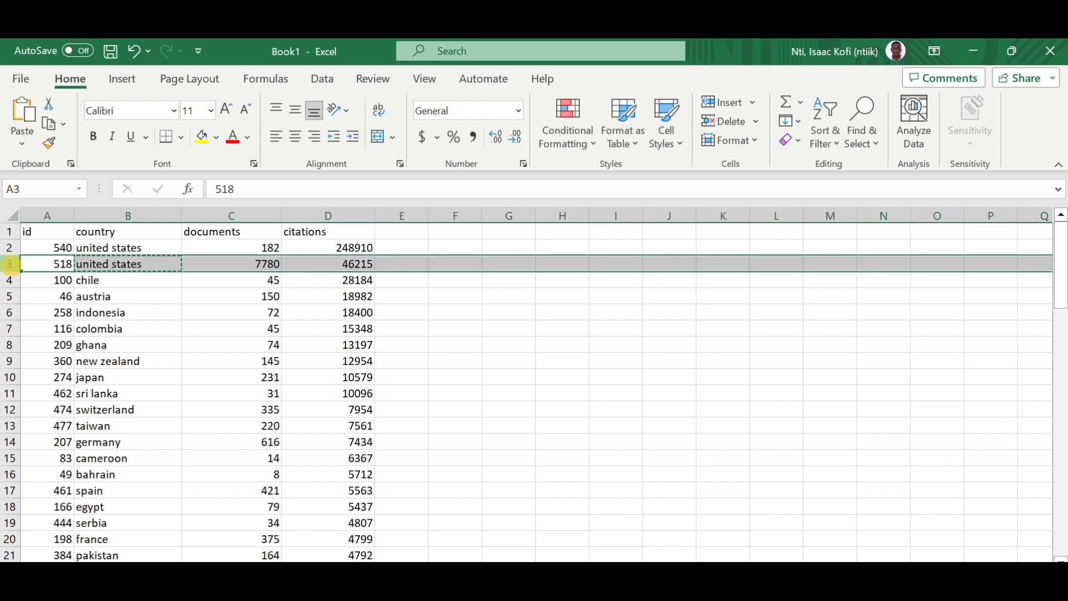
pyautogui.click(243, 264)
pyautogui.click(246, 247)
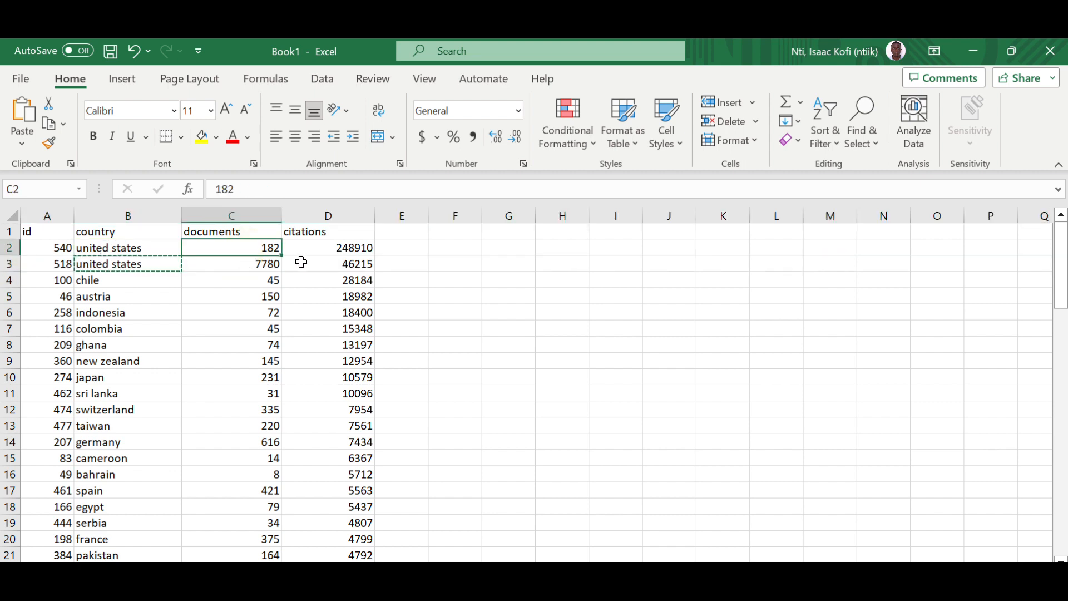
pyautogui.click(251, 266)
pyautogui.click(254, 248)
pyautogui.write('=')
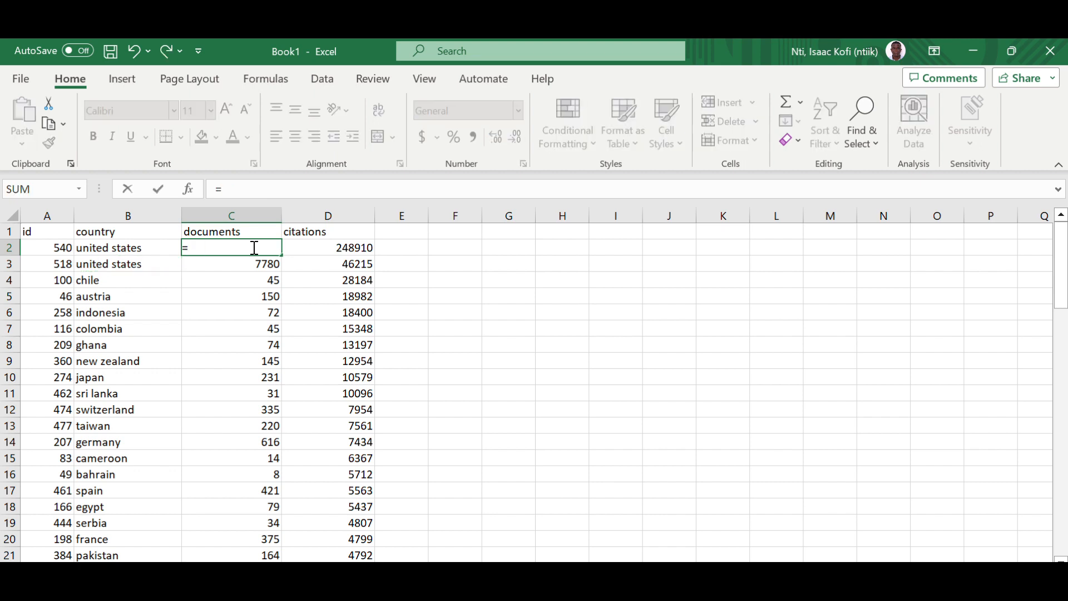
pyautogui.click(265, 262)
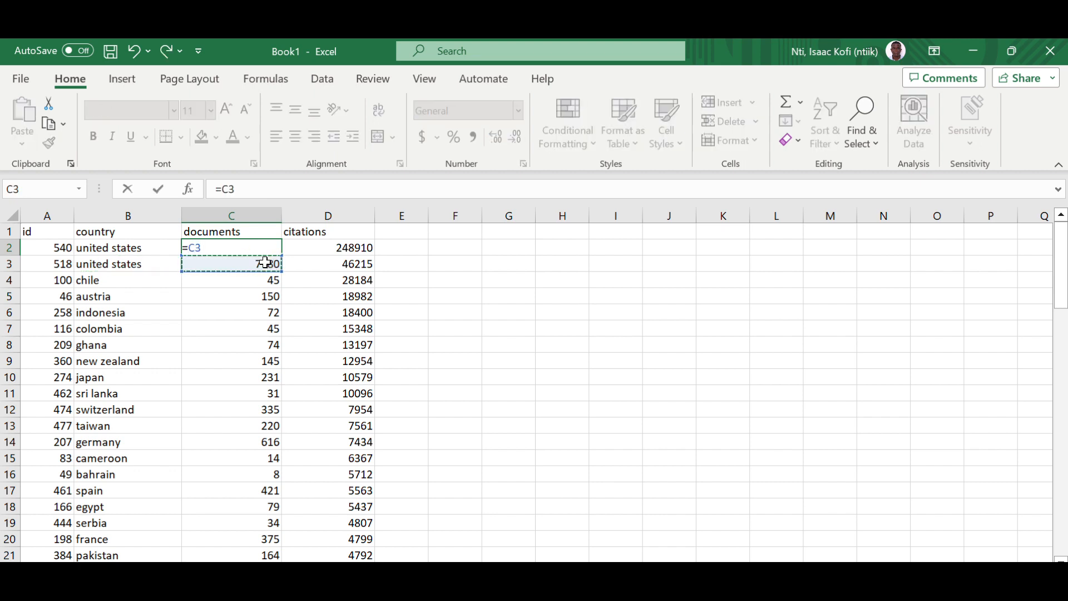
pyautogui.write('+182')
pyautogui.press('Return')
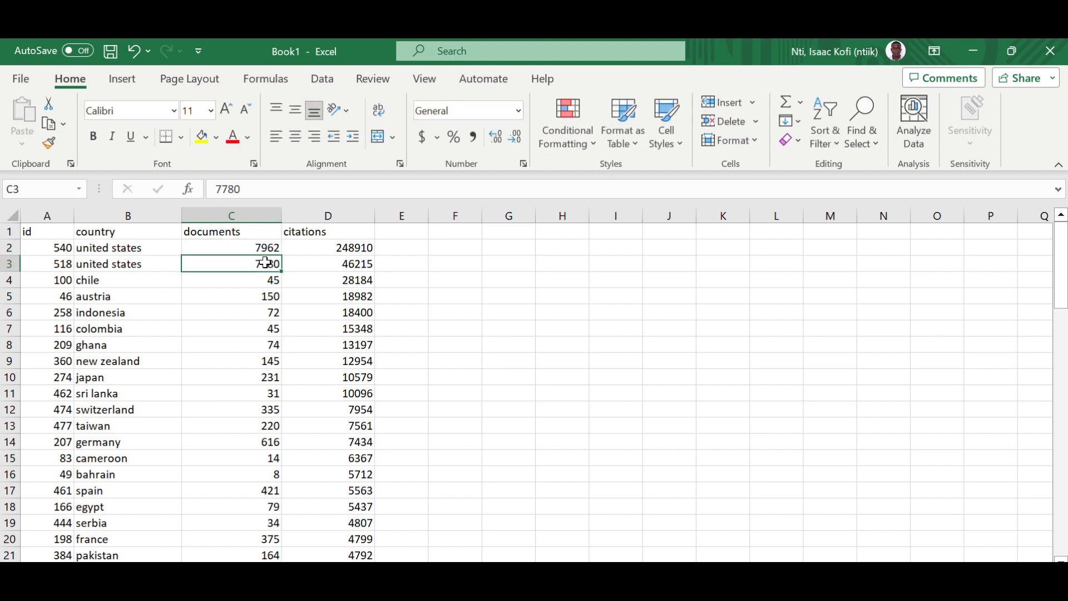
# Step: Try to delete the duplicate united states entry in row 3, undo the deletion, and select cell C2
pyautogui.click(9, 264)
pyautogui.rightClick(11, 267)
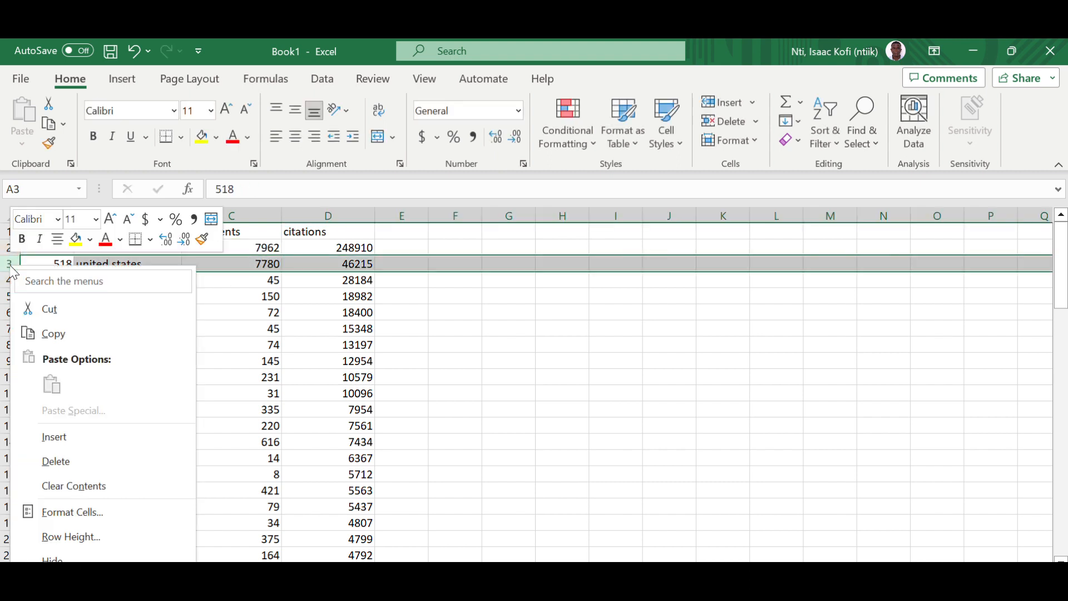
pyautogui.click(60, 461)
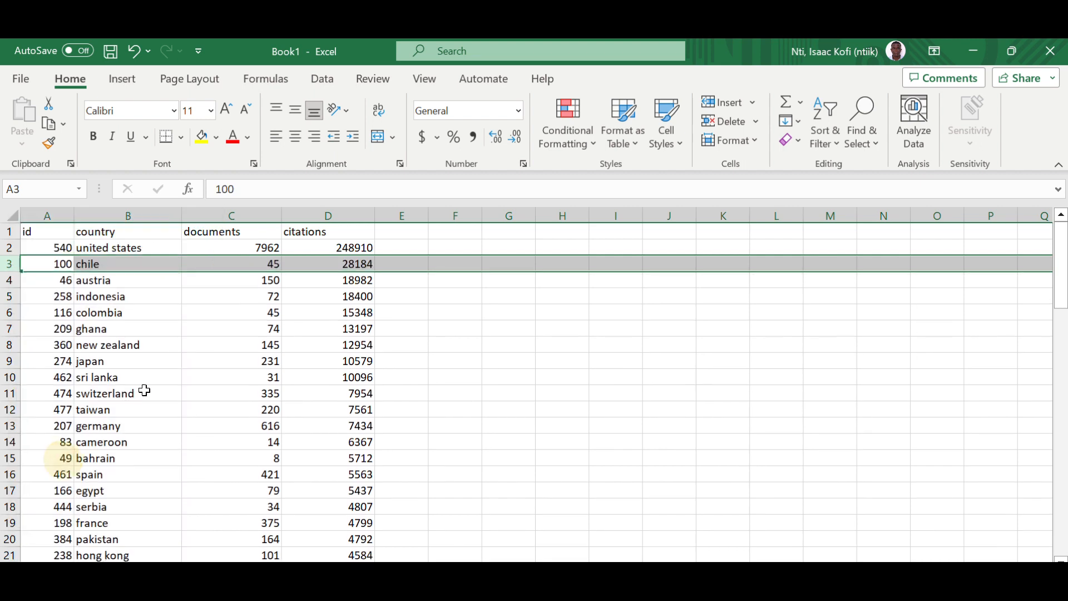
pyautogui.click(452, 311)
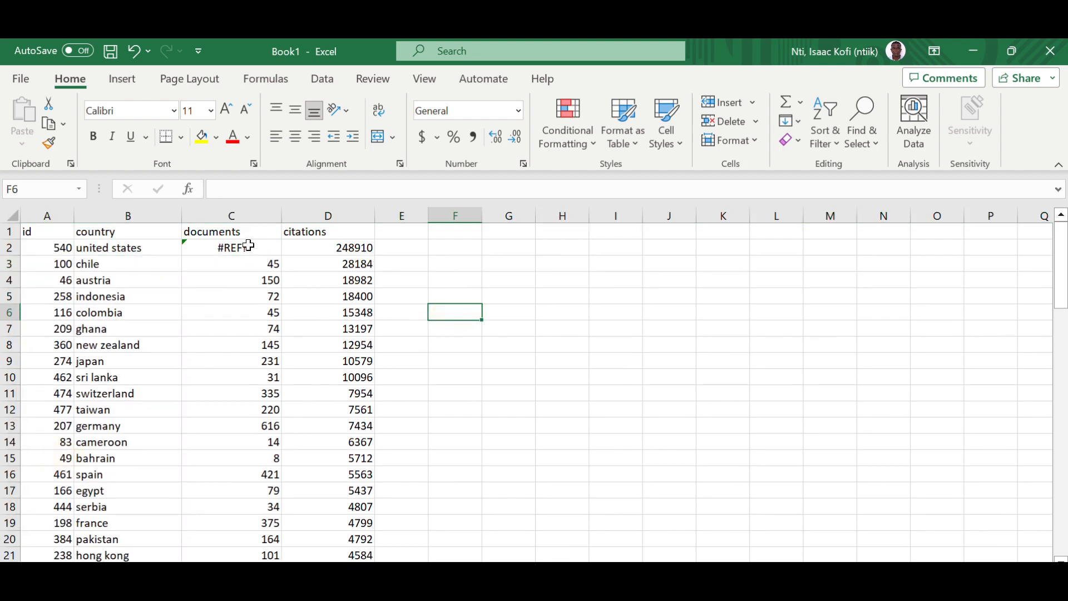
pyautogui.hotkey('ctrl', 'z')
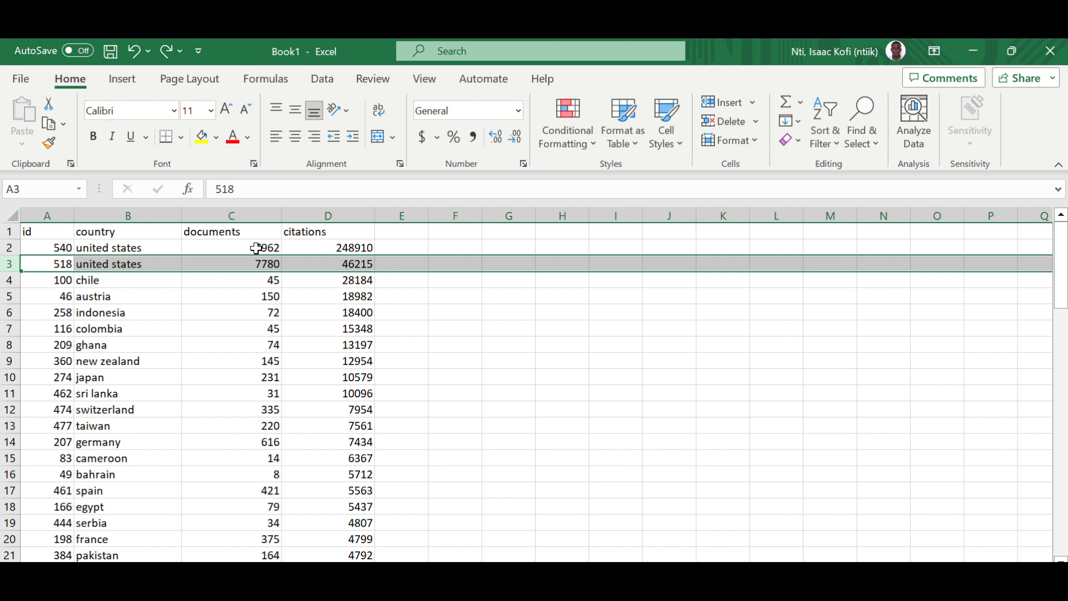
pyautogui.click(257, 246)
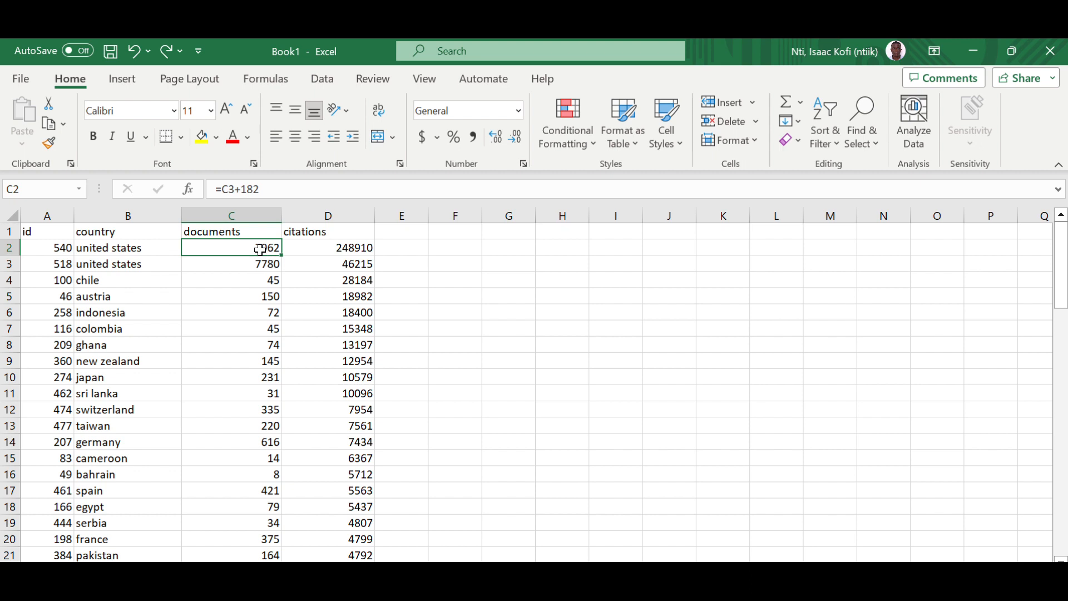
# Step: Replace the formula in C2 with the fixed value 7962 and delete the duplicate united states entry in row 3
pyautogui.write('7962')
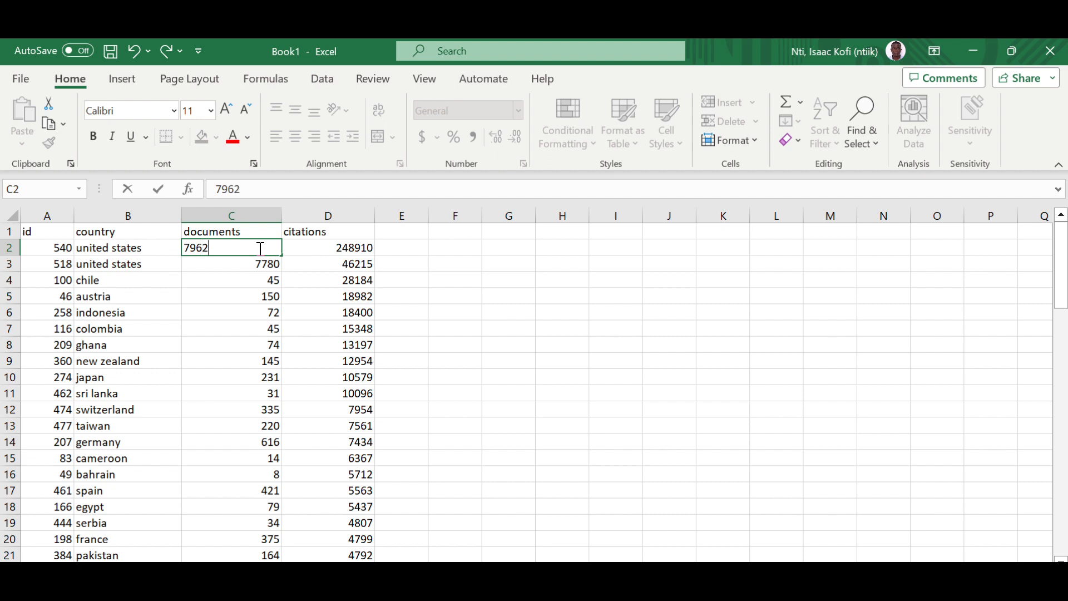
pyautogui.press('Return')
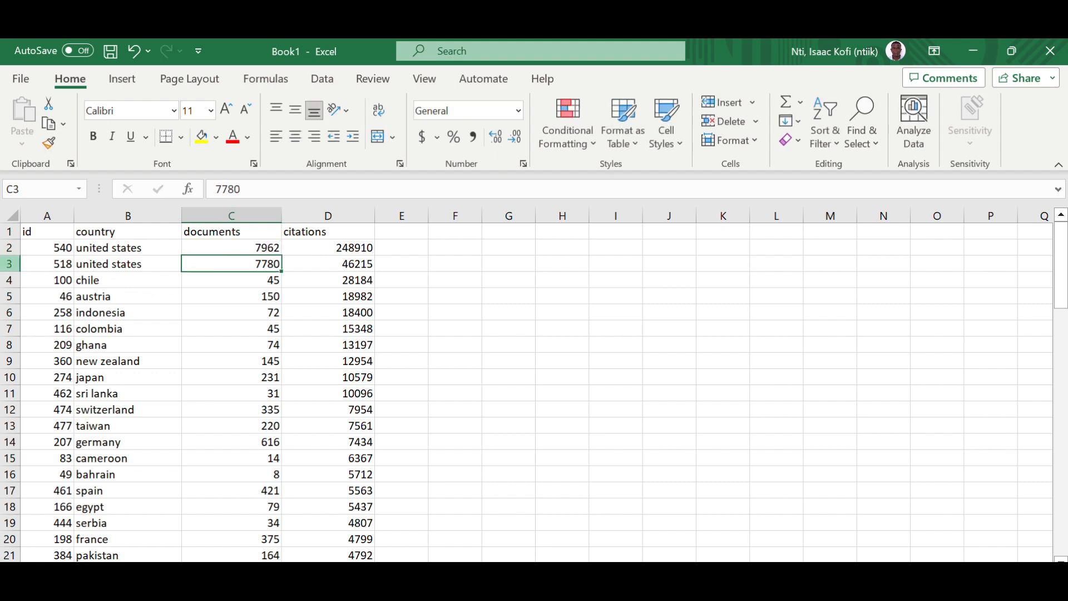
pyautogui.click(10, 264)
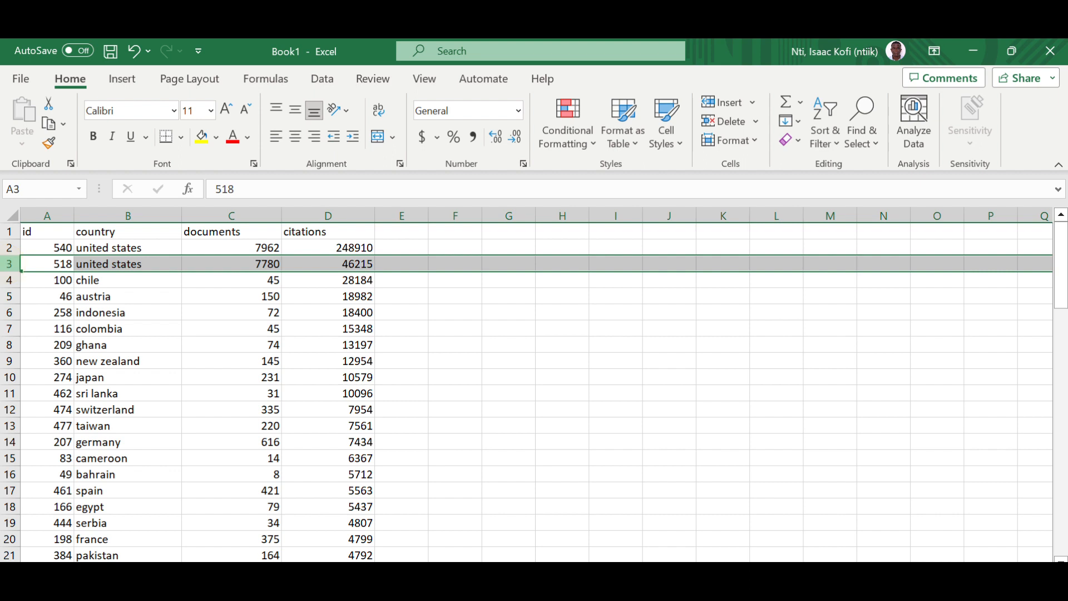
pyautogui.rightClick(9, 267)
pyautogui.click(61, 462)
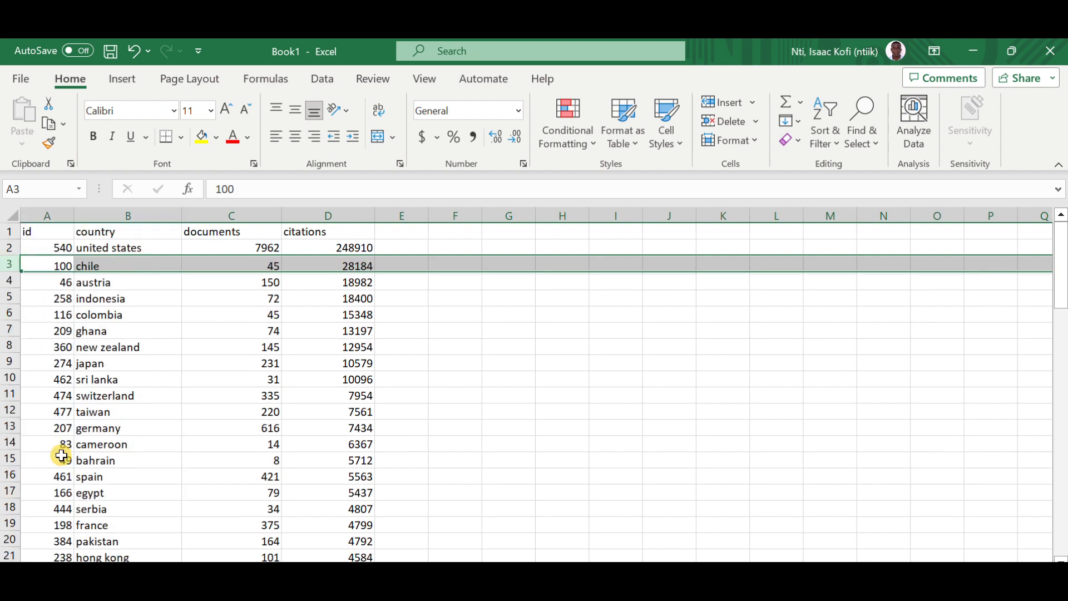
pyautogui.click(446, 334)
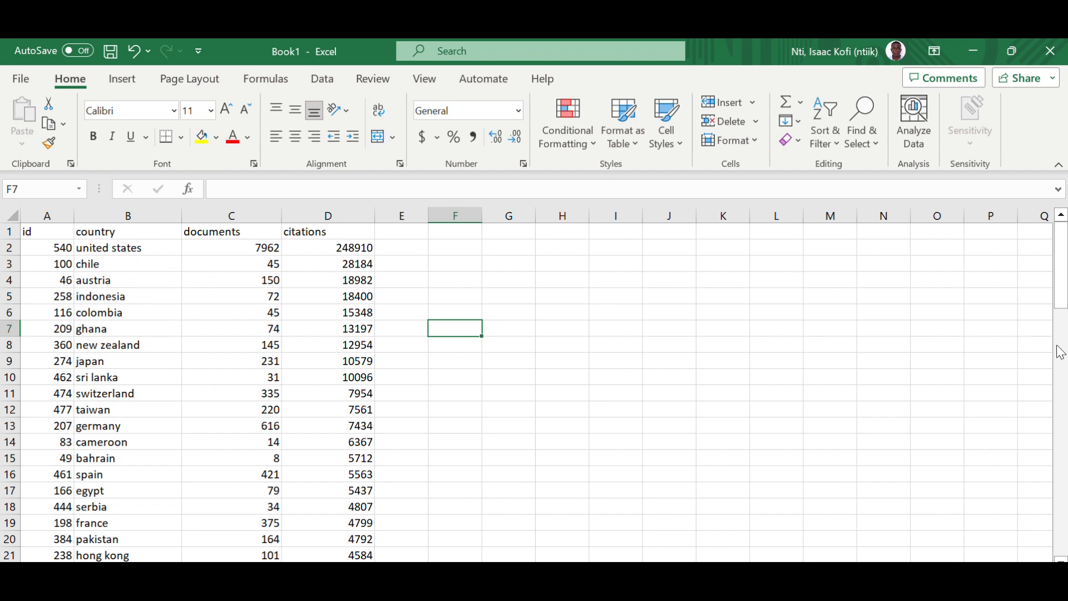
# Step: Look over the remaining countries in the table and close the workbook without saving the changes
pyautogui.moveTo(1060, 273); pyautogui.dragTo(1059, 195)
pyautogui.scroll(-14, 535, 390)
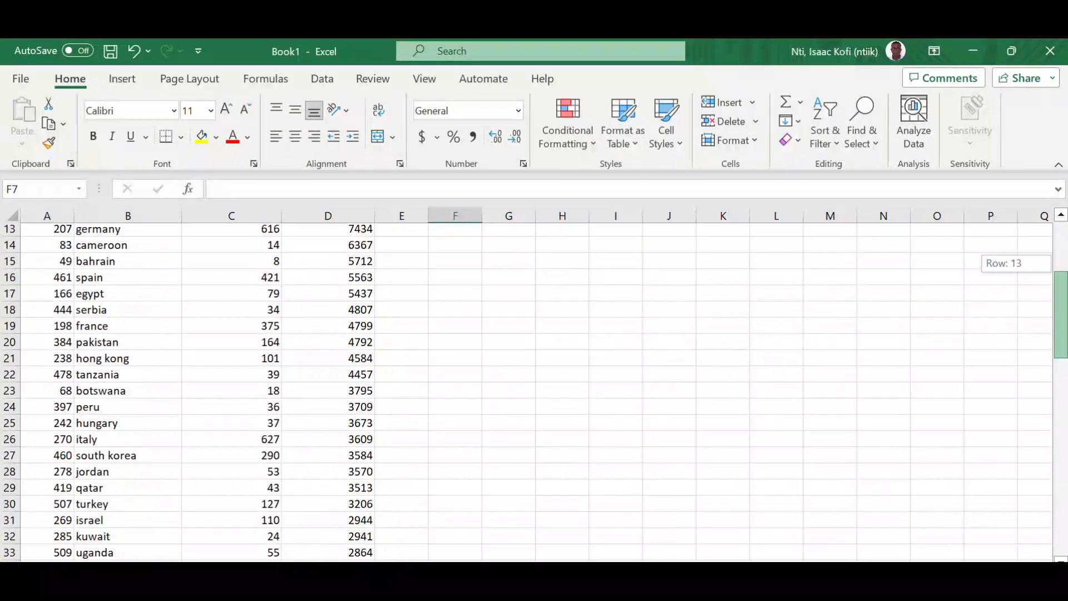
pyautogui.scroll(7, 534, 389)
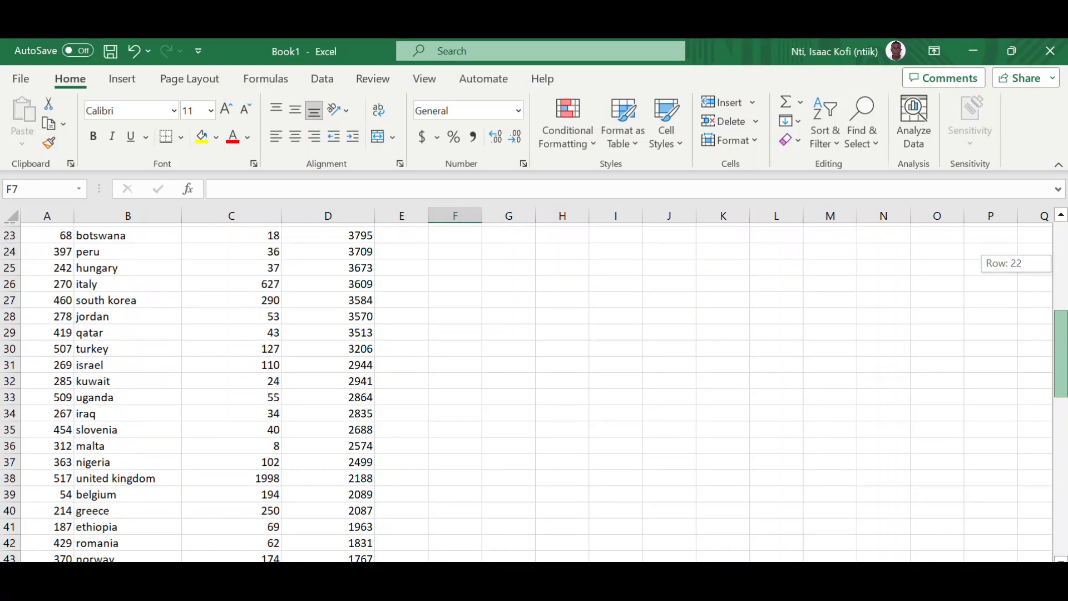
pyautogui.scroll(7, 534, 390)
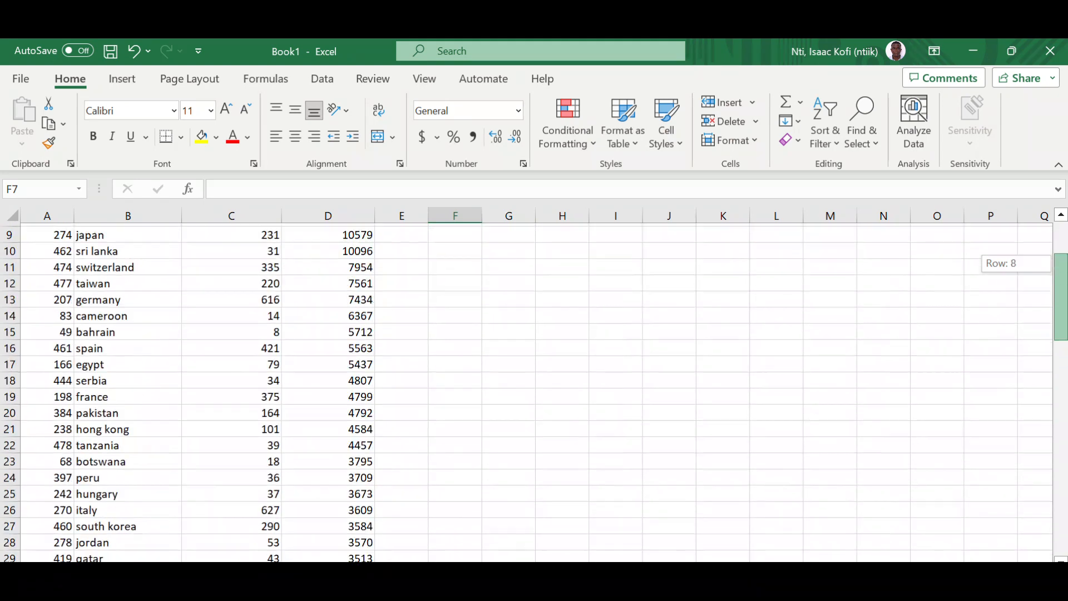
pyautogui.scroll(-5, 534, 390)
pyautogui.scroll(-10, 534, 390)
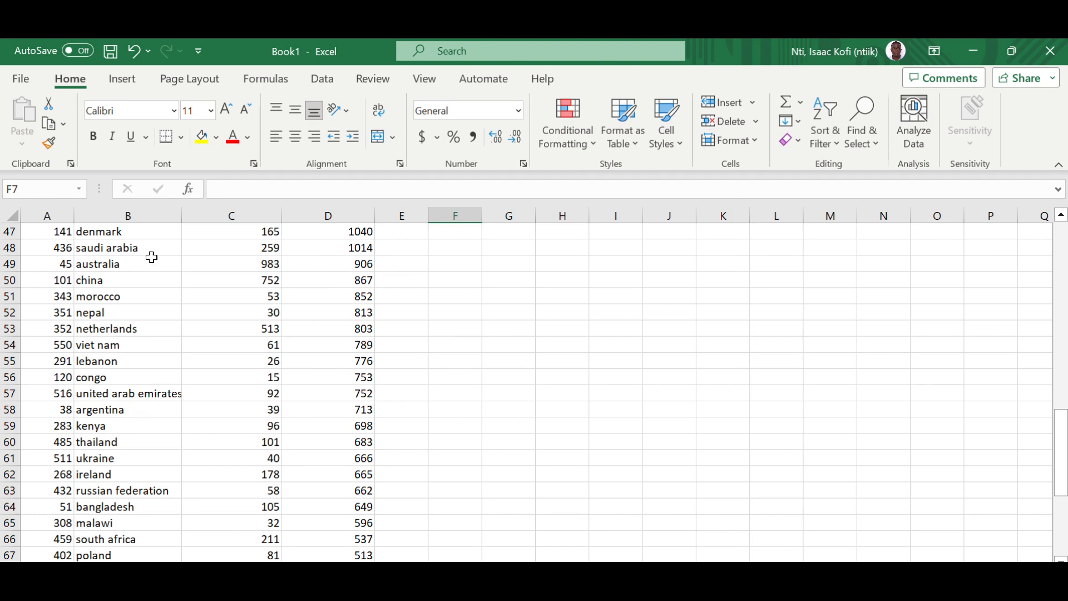
pyautogui.click(1050, 51)
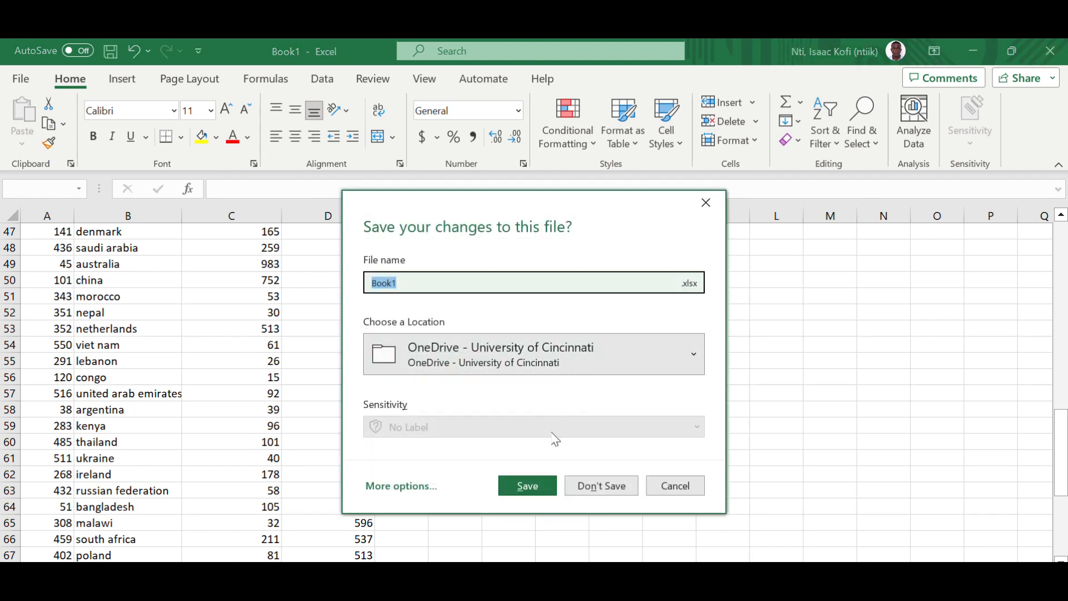
pyautogui.click(599, 483)
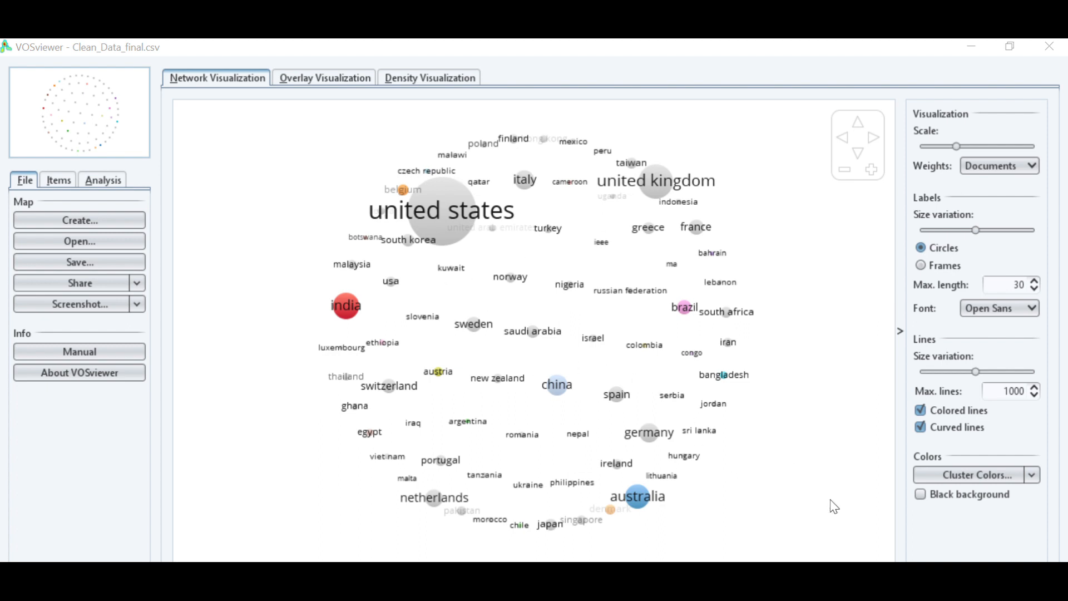
# Step: Set up a VOSviewer co-authorship map by countries from the Scopus bibliographic data, without ignoring documents co-authored by a large number of countries
pyautogui.click(84, 221)
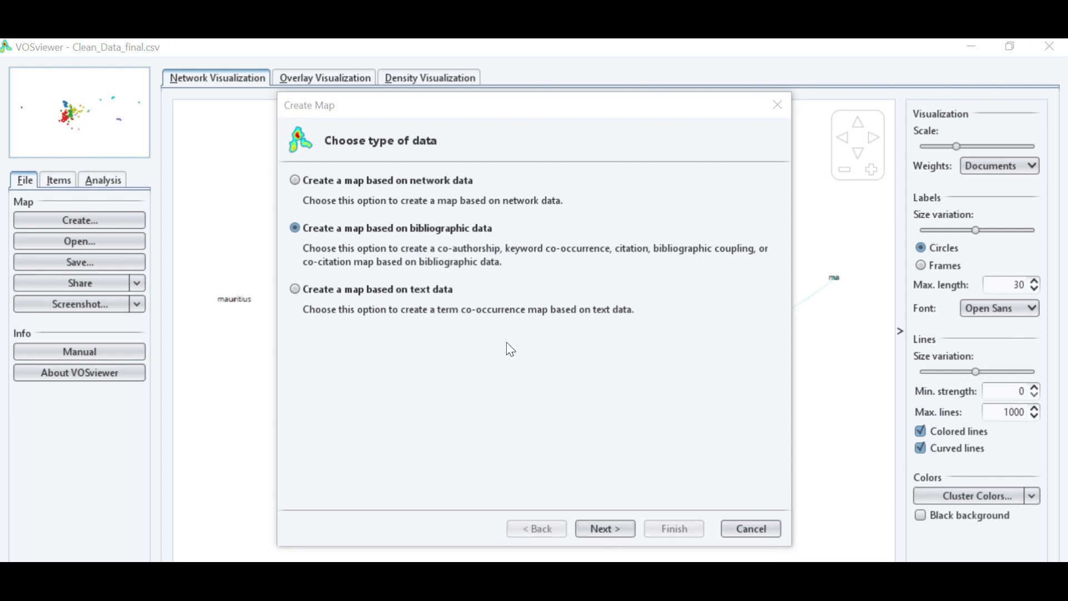
pyautogui.click(616, 534)
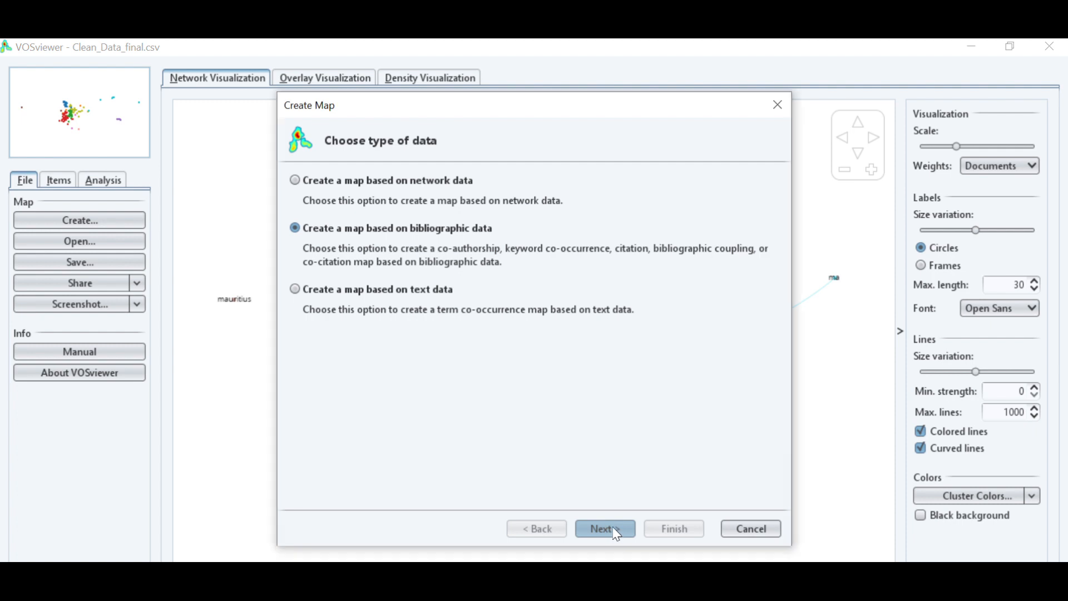
pyautogui.click(617, 534)
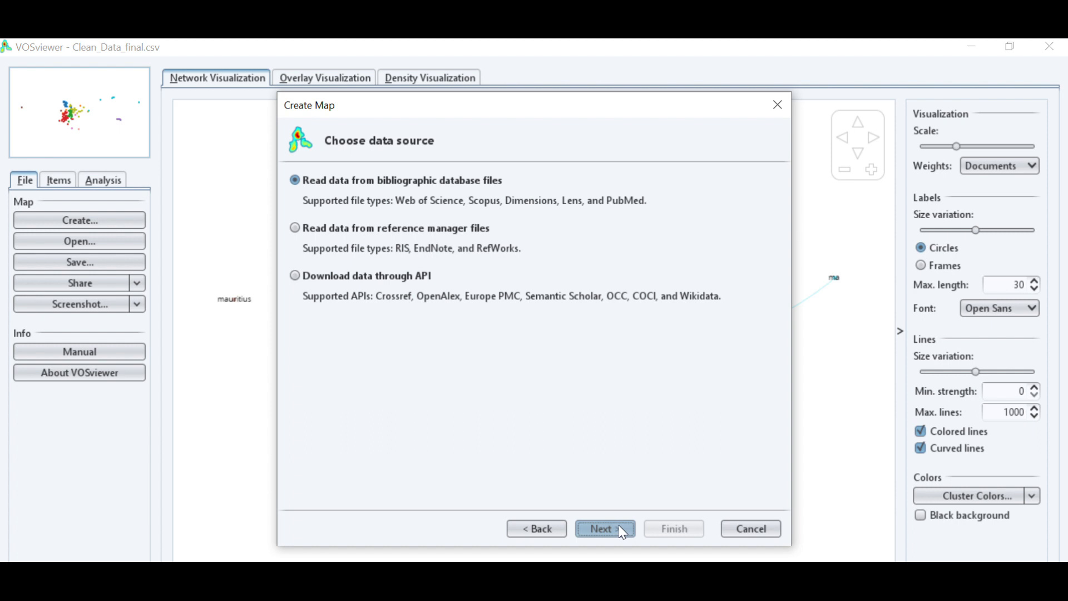
pyautogui.click(623, 534)
pyautogui.click(624, 533)
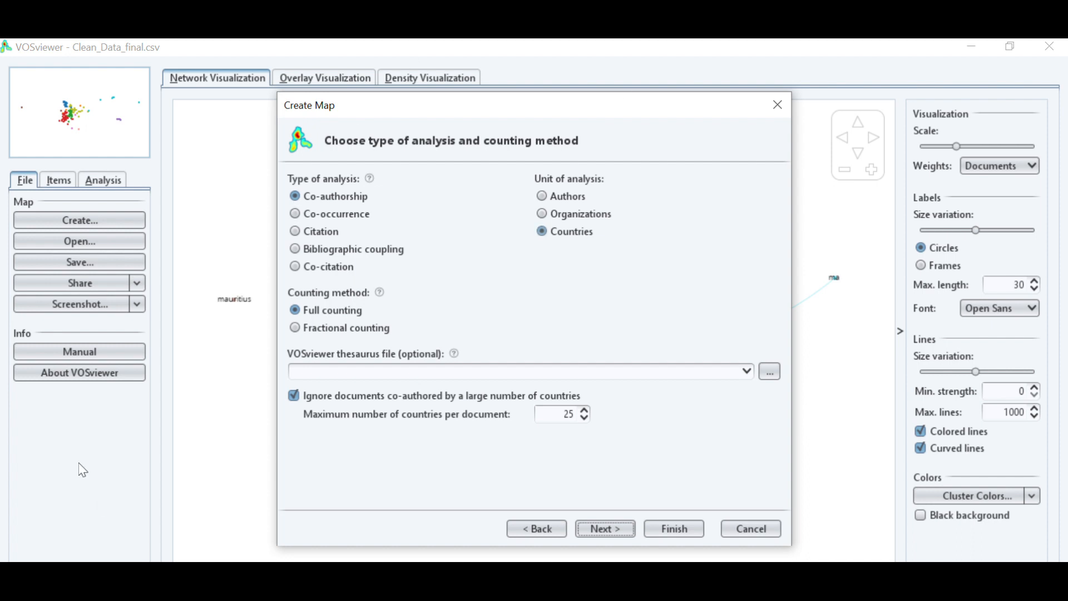
pyautogui.click(294, 396)
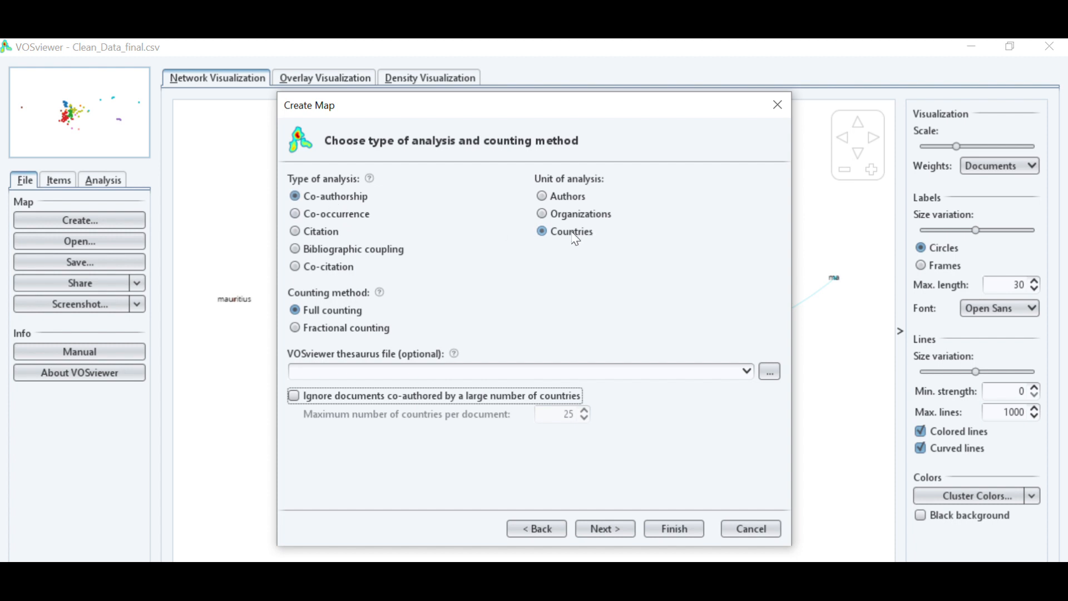
pyautogui.click(606, 529)
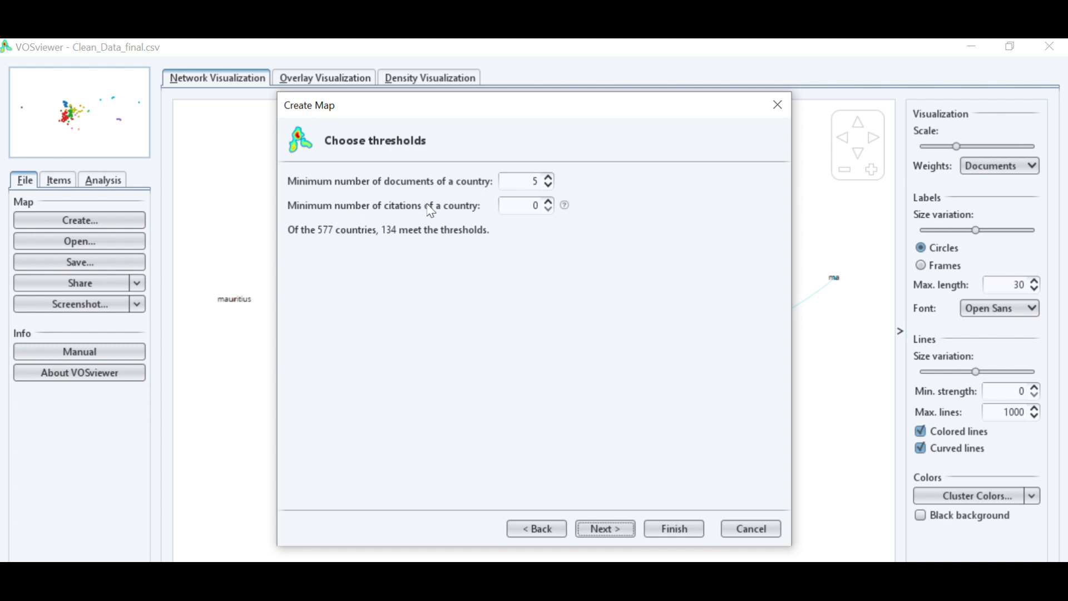
# Step: Set the minimum number of citations of a country to 50 and accept the proposed number of countries
pyautogui.click(549, 201)
pyautogui.click(548, 201)
pyautogui.click(549, 202)
pyautogui.click(549, 202)
pyautogui.click(549, 201)
pyautogui.click(548, 201)
pyautogui.click(549, 201)
pyautogui.moveTo(538, 204); pyautogui.dragTo(525, 206)
pyautogui.write('49')
pyautogui.click(548, 201)
pyautogui.click(611, 529)
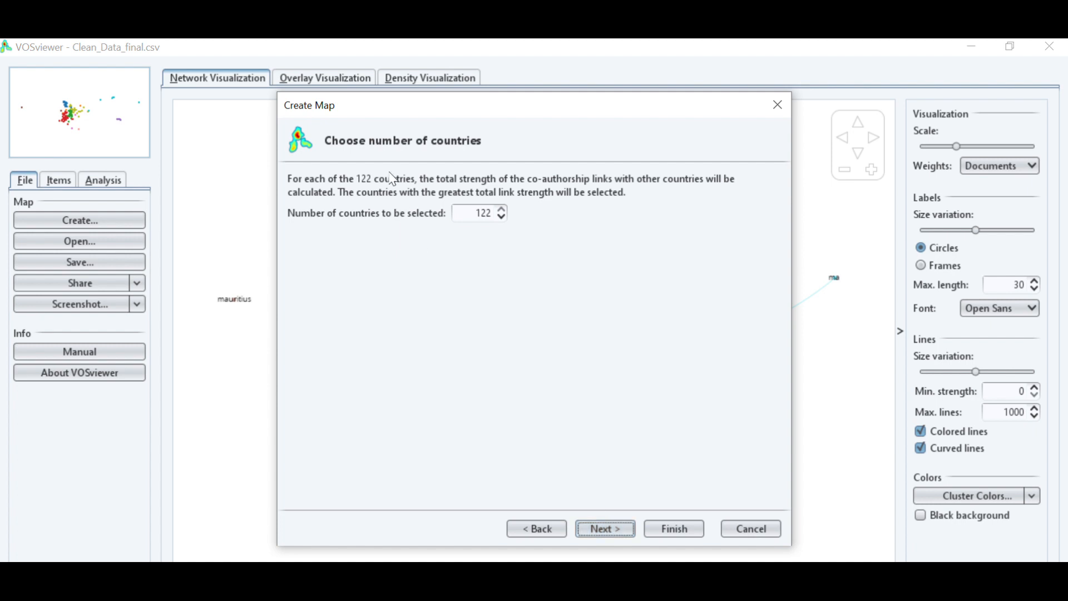
pyautogui.click(621, 536)
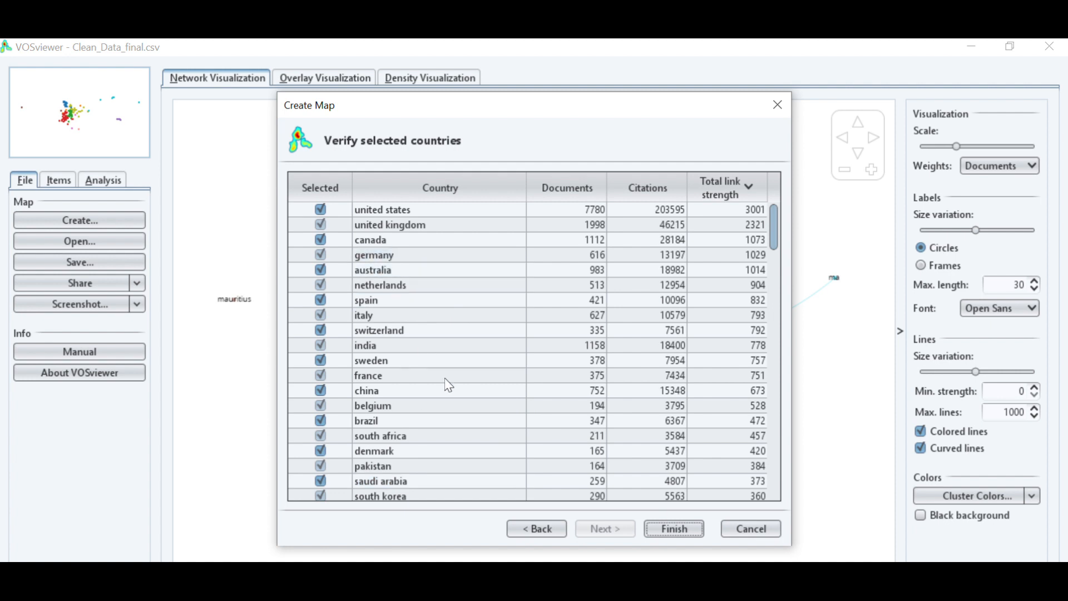
# Step: Exclude the non-country entries ieee, center, technology, ma and institute from the selection and generate the co-authorship map
pyautogui.moveTo(775, 233); pyautogui.dragTo(794, 285)
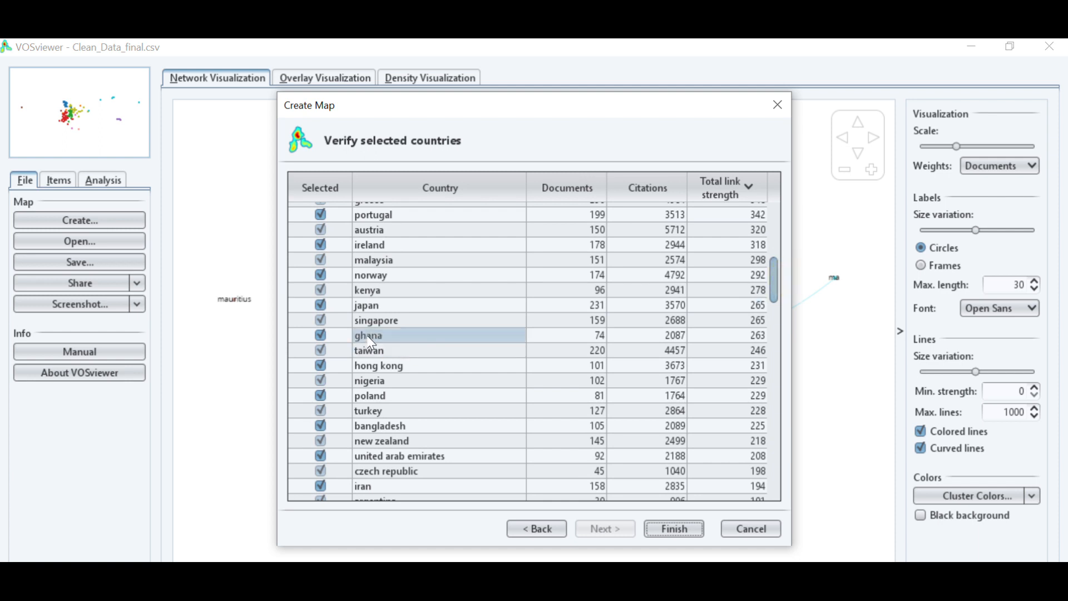
pyautogui.moveTo(782, 285); pyautogui.dragTo(783, 436)
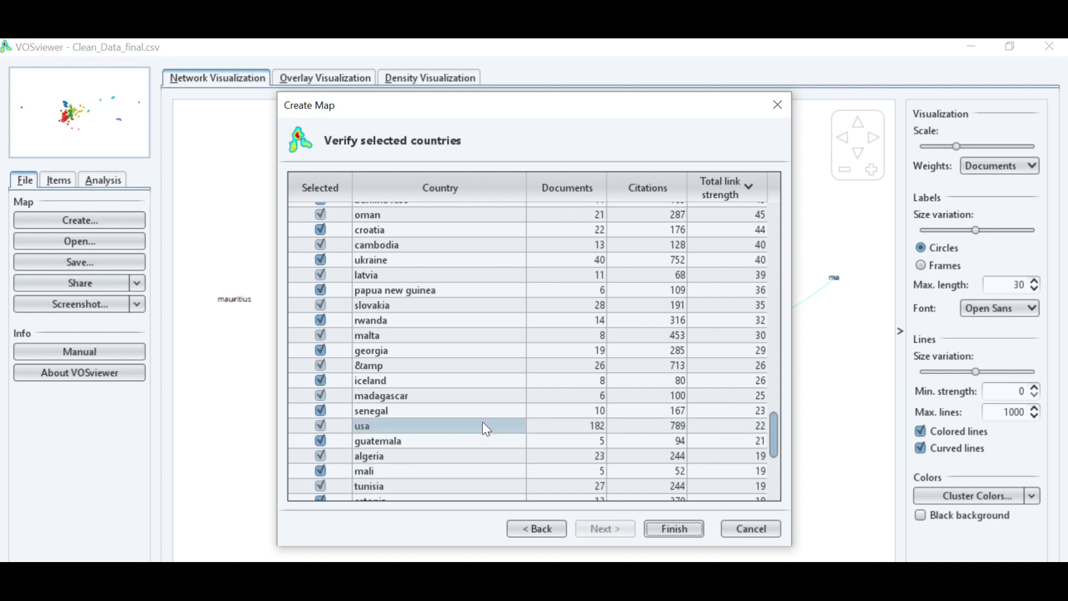
pyautogui.moveTo(774, 435); pyautogui.dragTo(784, 484)
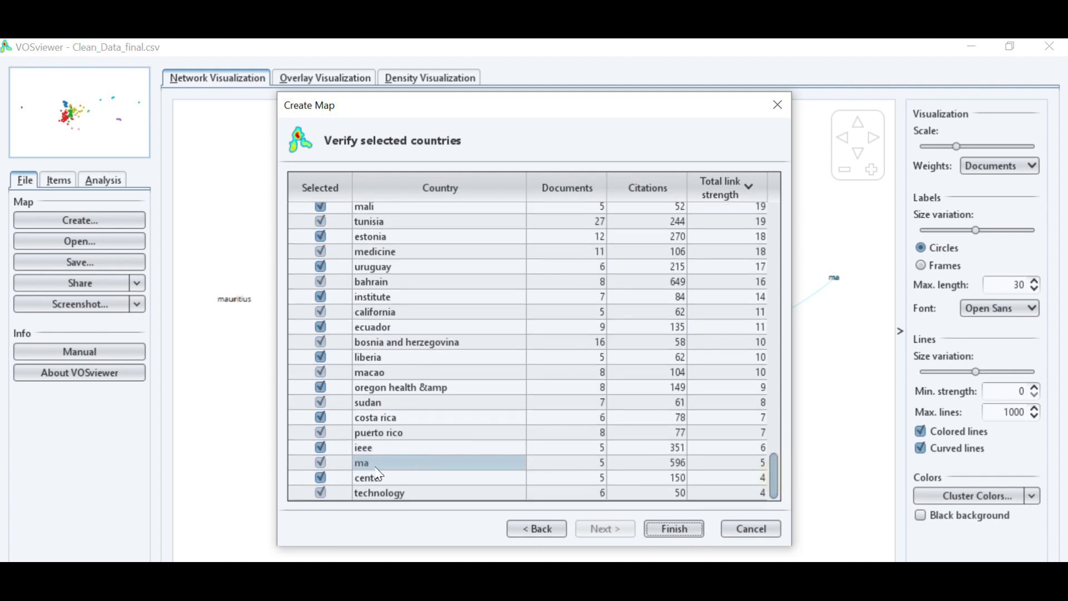
pyautogui.click(320, 445)
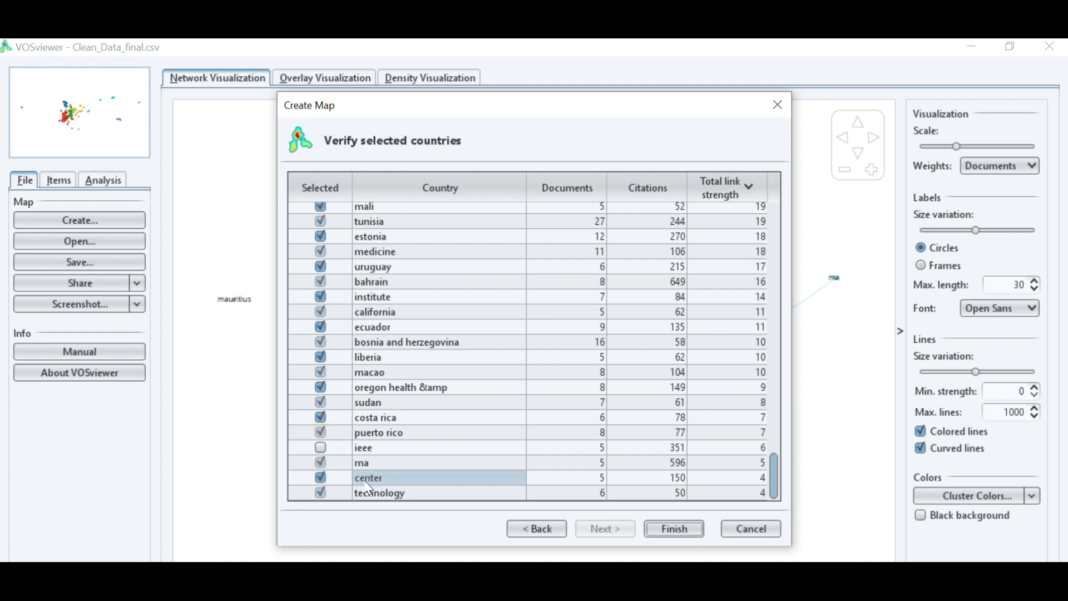
pyautogui.click(321, 477)
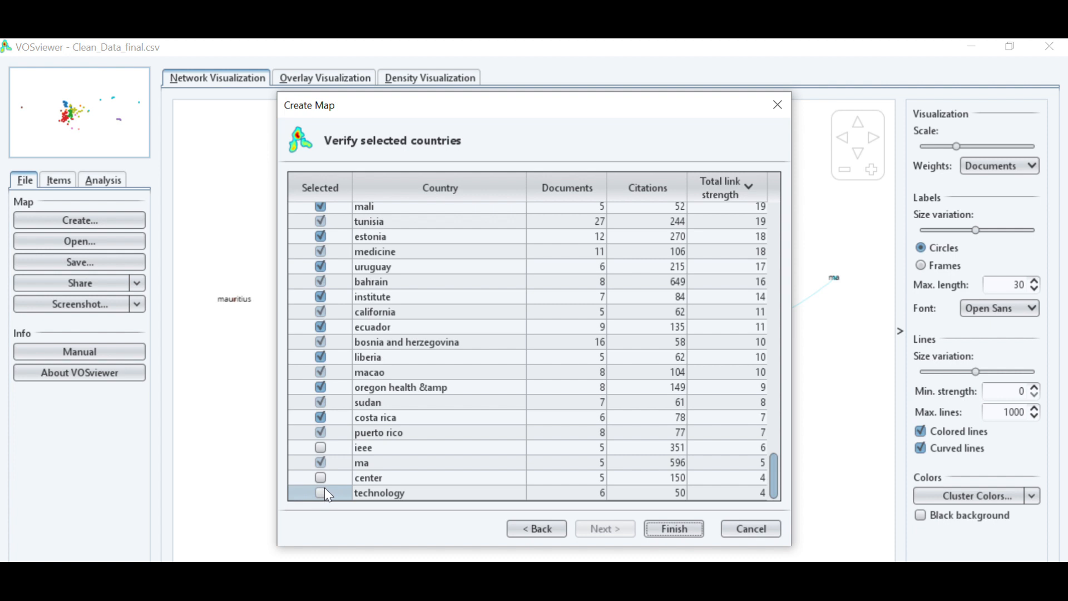
pyautogui.click(320, 463)
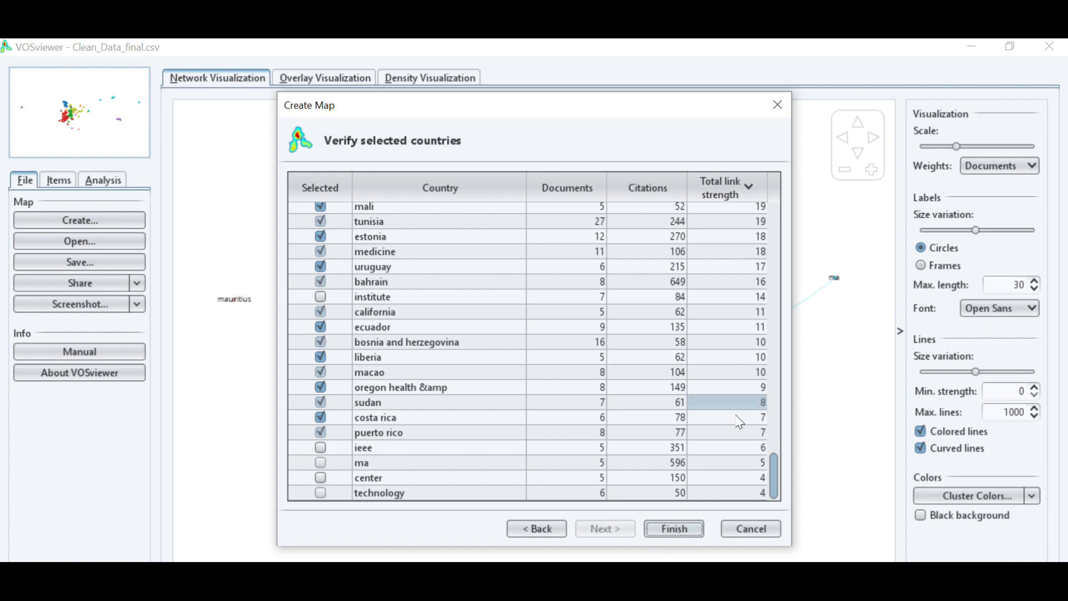
pyautogui.moveTo(774, 476); pyautogui.dragTo(769, 239)
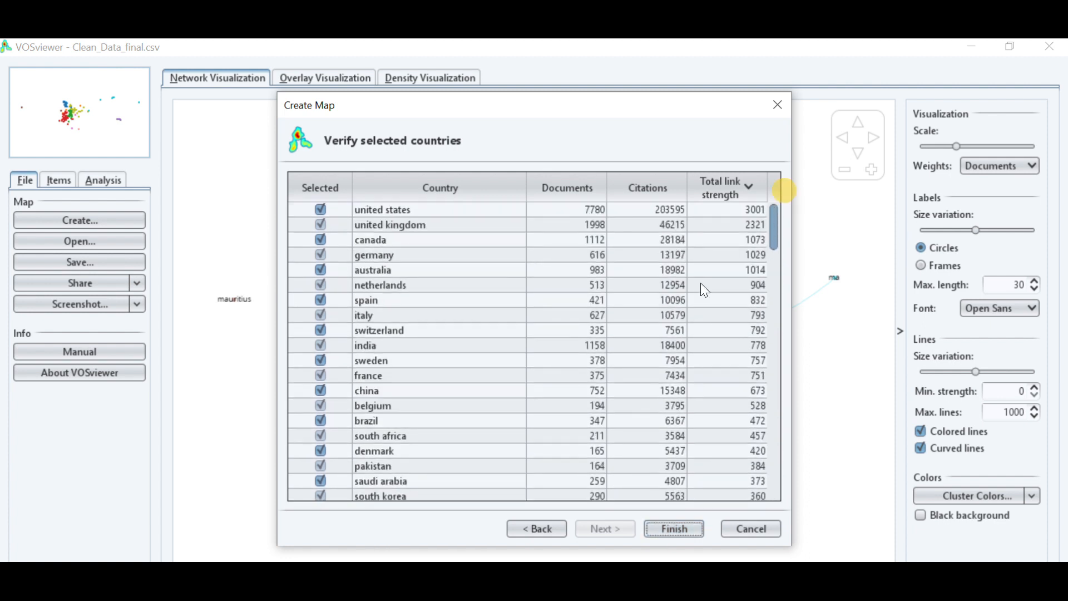
pyautogui.click(672, 526)
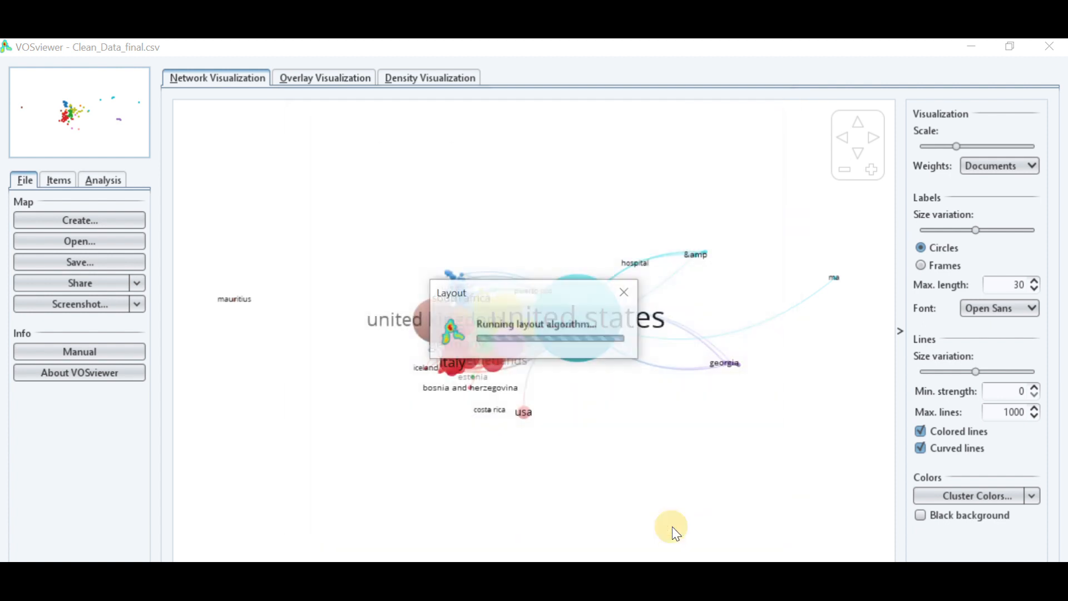
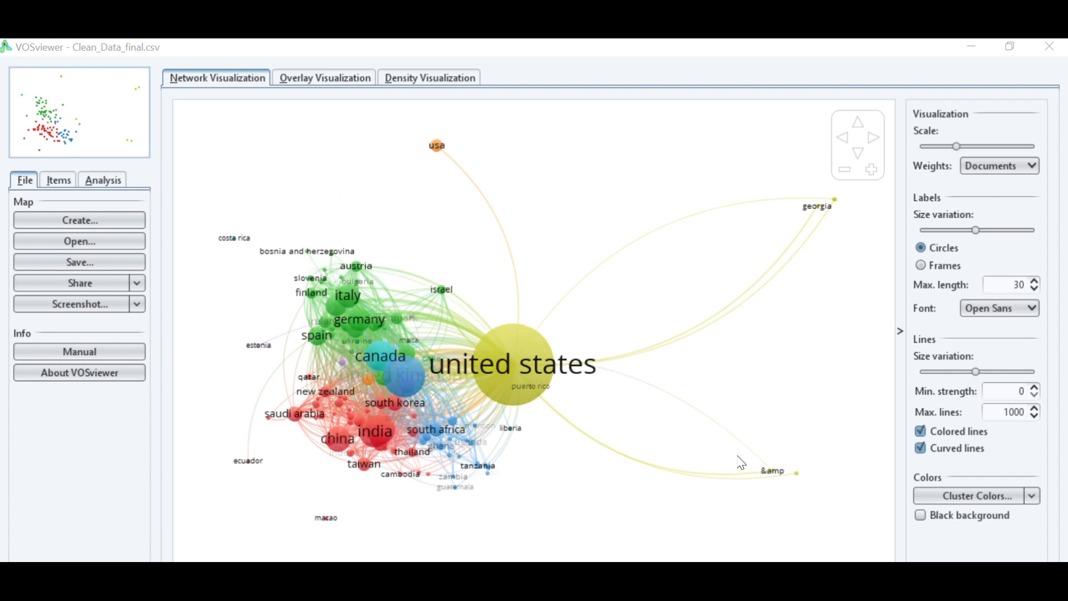
# Step: Set up a new map from the Scopus file Clean_Data_final.csv using co-occurrence analysis with author keywords and full counting
pyautogui.click(59, 223)
pyautogui.click(600, 529)
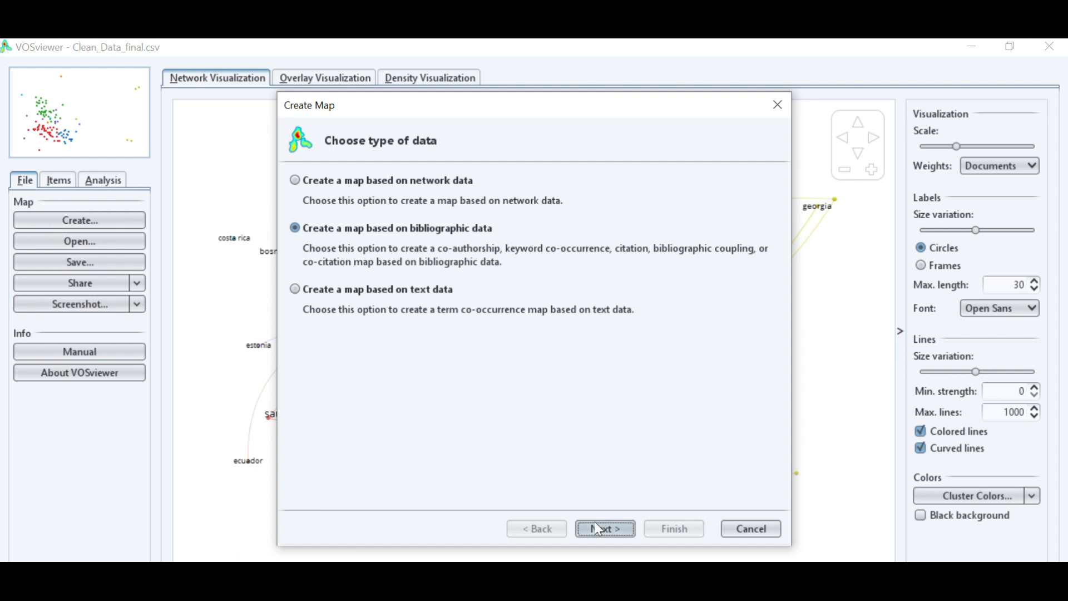
pyautogui.click(599, 528)
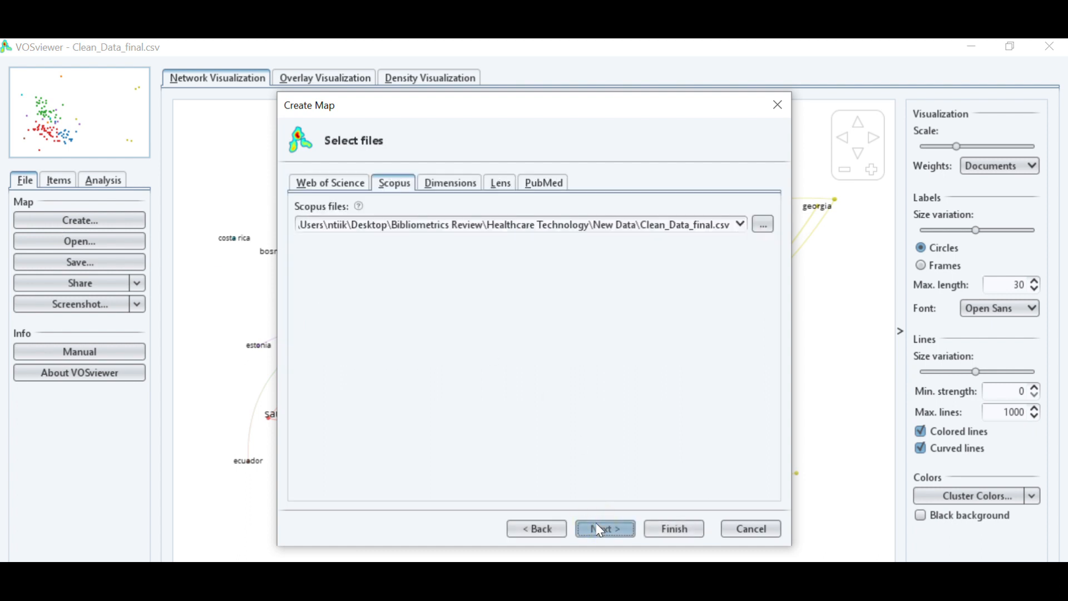
pyautogui.click(599, 528)
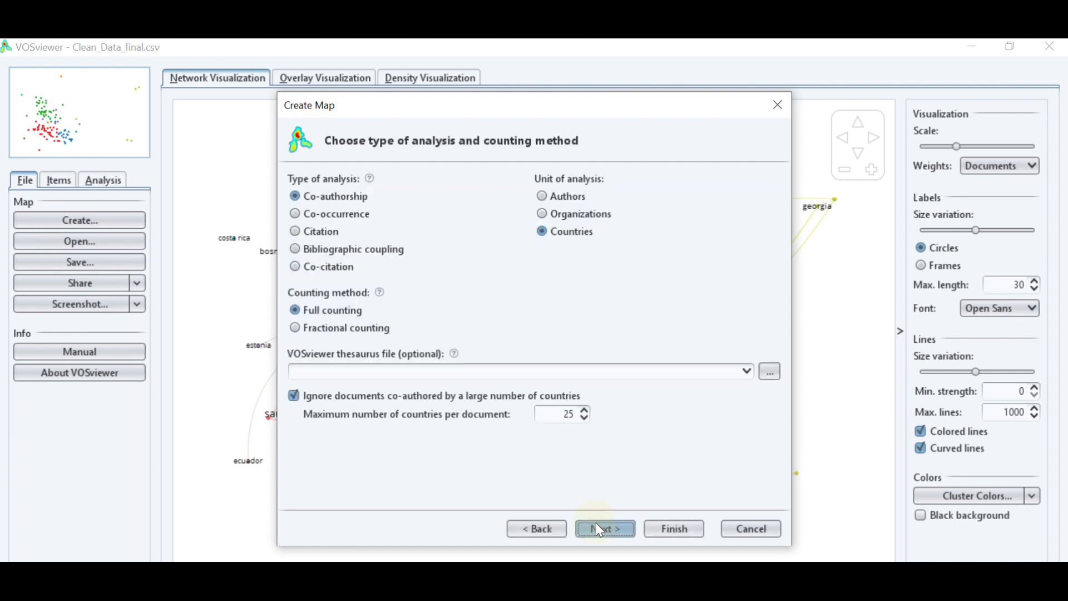
pyautogui.click(342, 217)
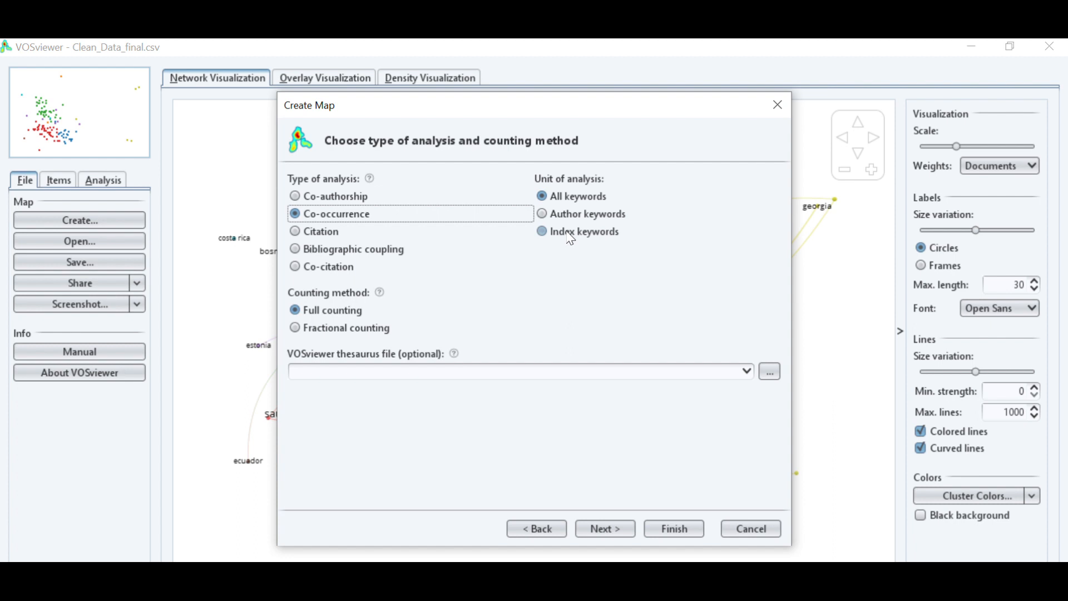
pyautogui.click(572, 215)
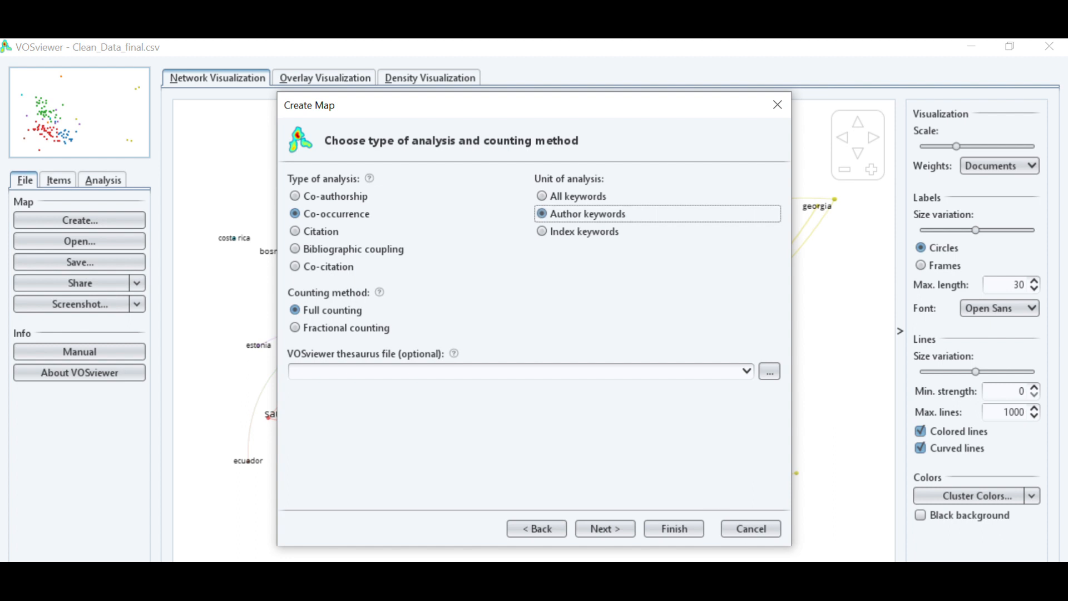
pyautogui.click(611, 533)
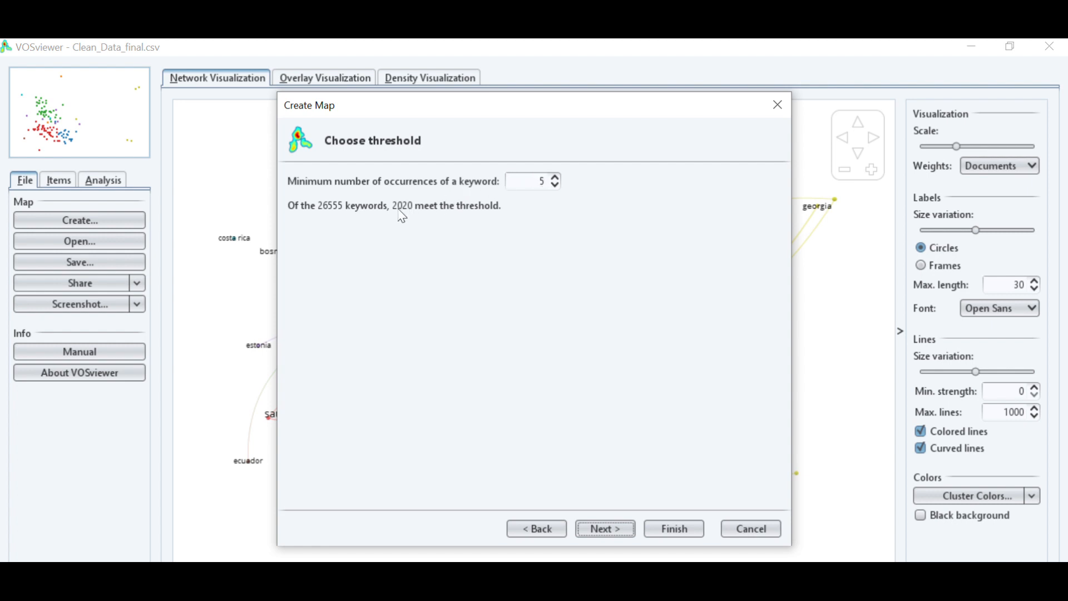
# Step: Set the minimum number of occurrences of a keyword to 45
pyautogui.click(532, 182)
pyautogui.moveTo(532, 182); pyautogui.dragTo(546, 182)
pyautogui.write('45')
pyautogui.click(555, 186)
pyautogui.click(556, 177)
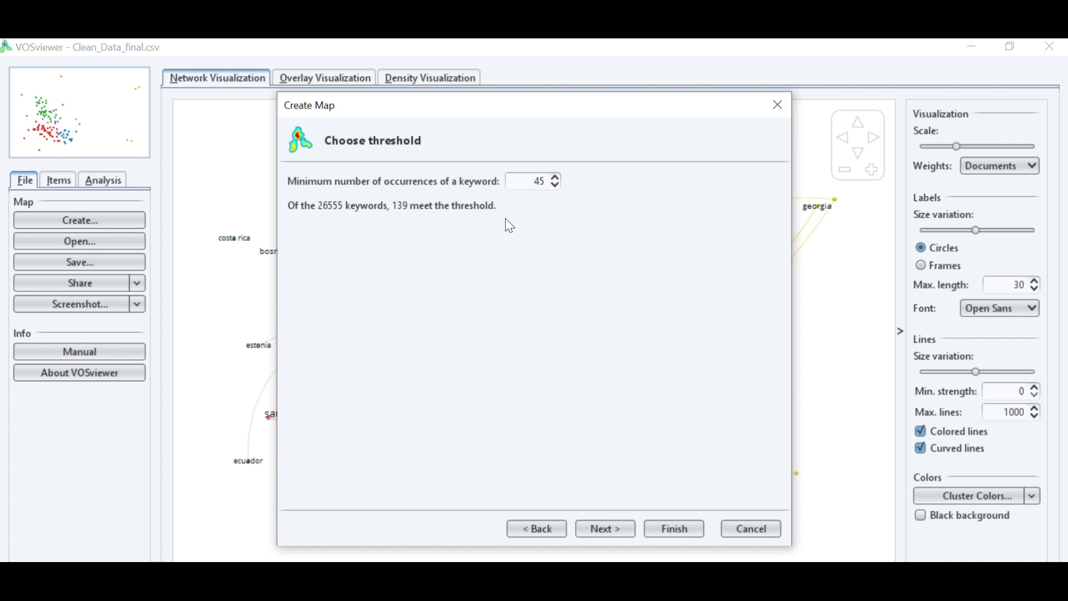
# Step: Lower the minimum number of occurrences of a keyword by 5 and accept the proposed number of keywords
pyautogui.click(556, 186)
pyautogui.click(555, 186)
pyautogui.click(555, 186)
pyautogui.click(556, 186)
pyautogui.click(555, 185)
pyautogui.click(605, 529)
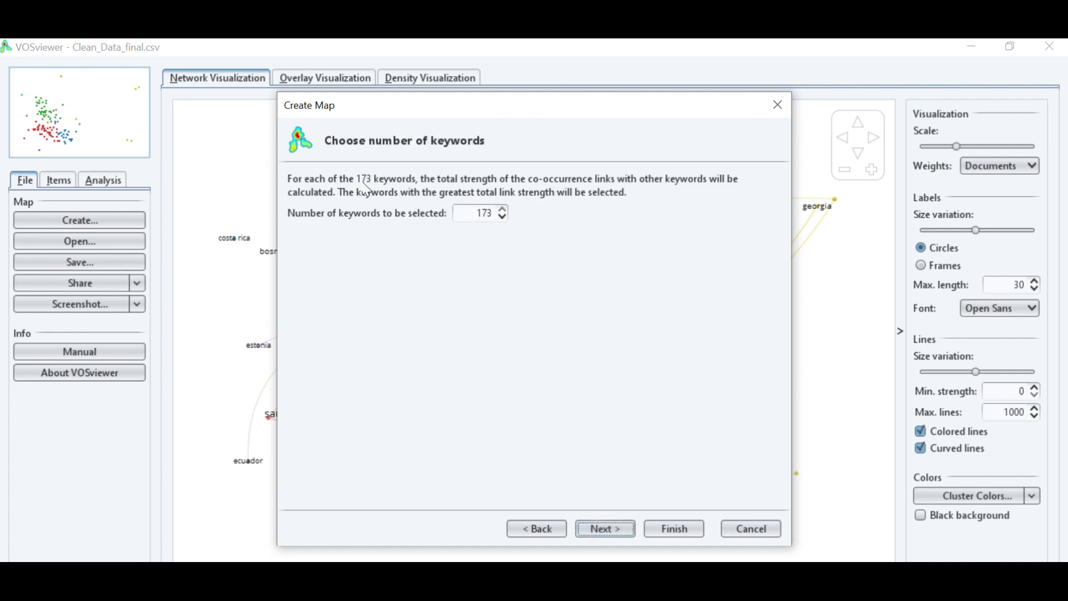
pyautogui.click(607, 528)
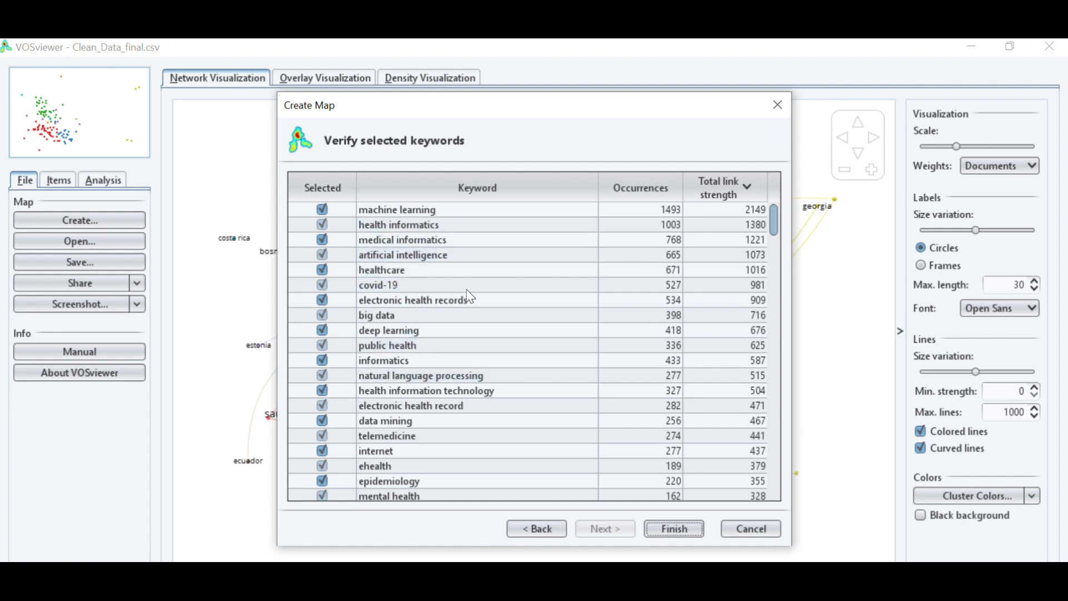
pyautogui.rightClick(495, 246)
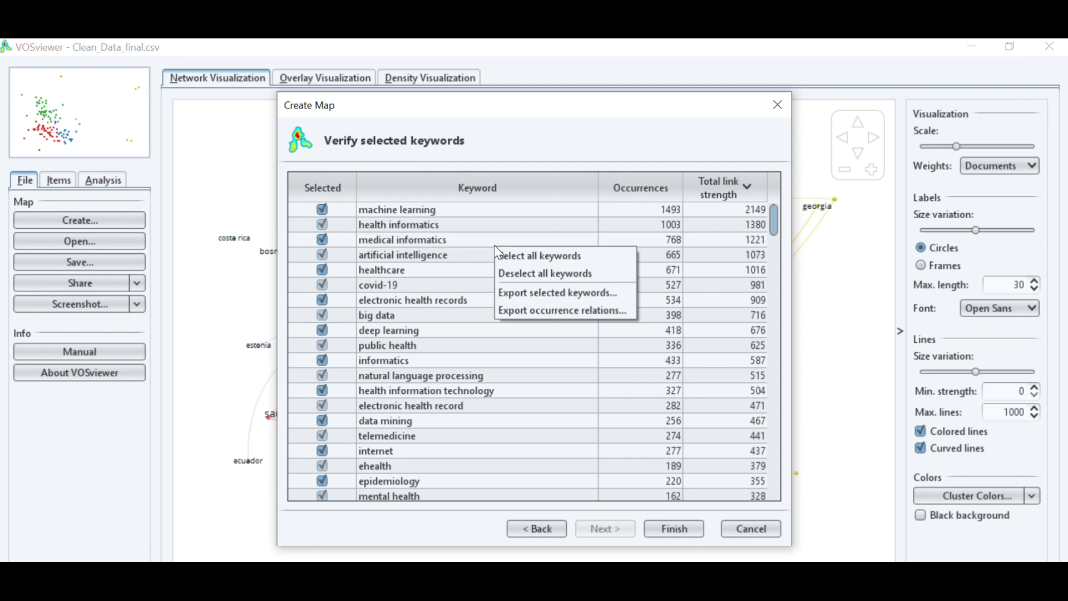
pyautogui.click(534, 311)
pyautogui.click(476, 397)
pyautogui.write('k')
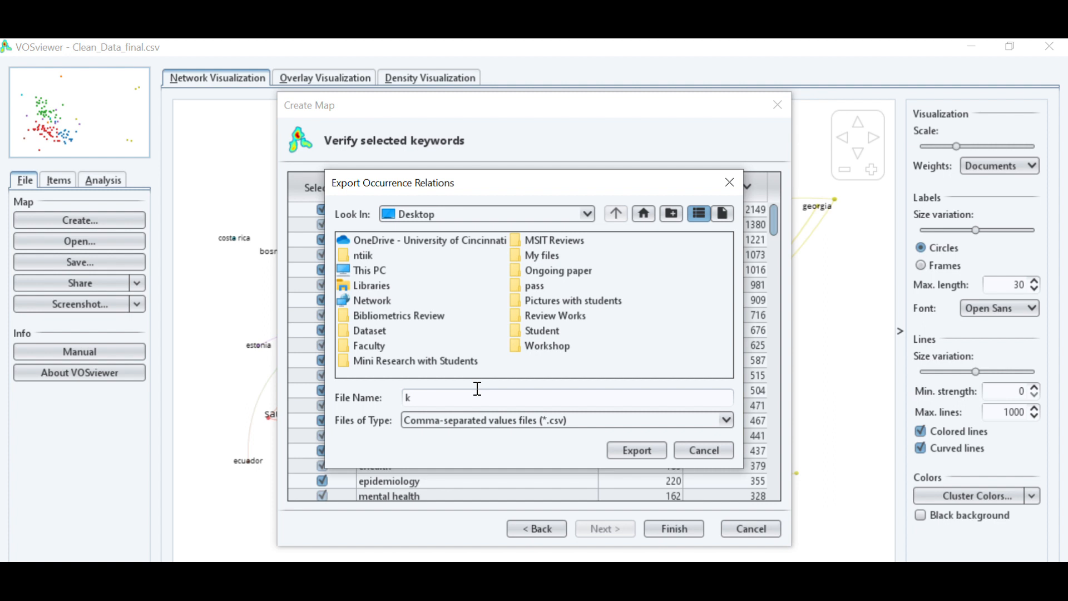
pyautogui.write('e')
pyautogui.click(731, 182)
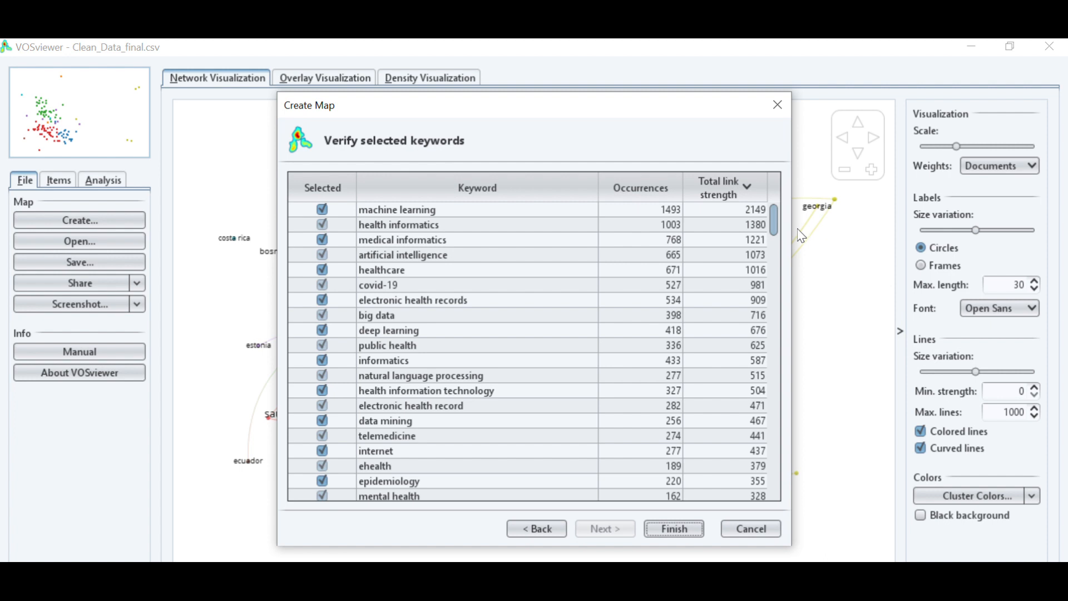
# Step: Deselect all keywords and reselect only those from machine learning down to primary care in the list ordered by total link strength
pyautogui.rightClick(633, 266)
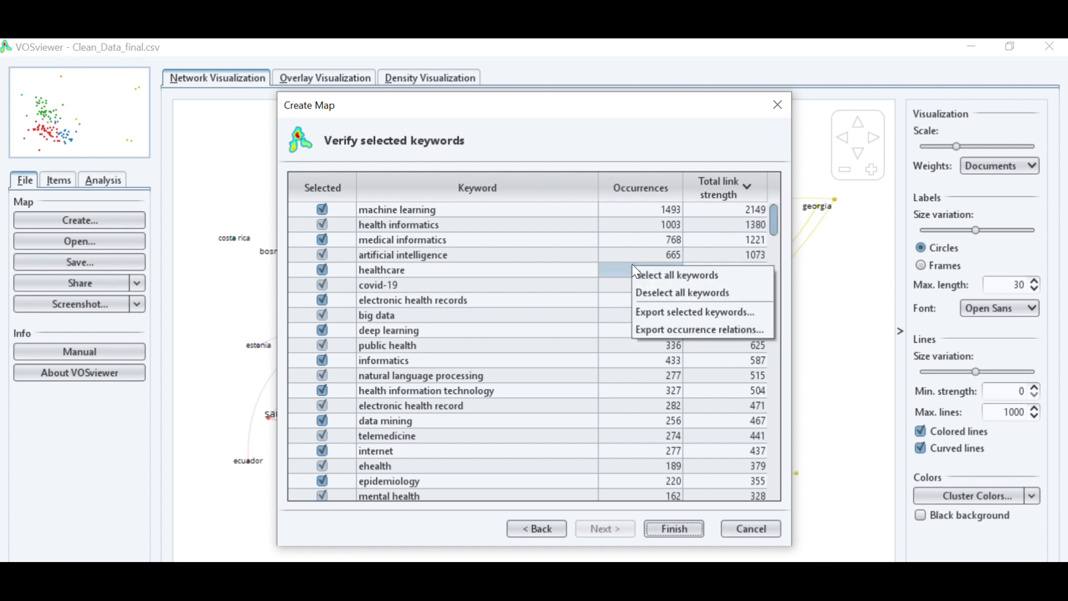
pyautogui.click(663, 290)
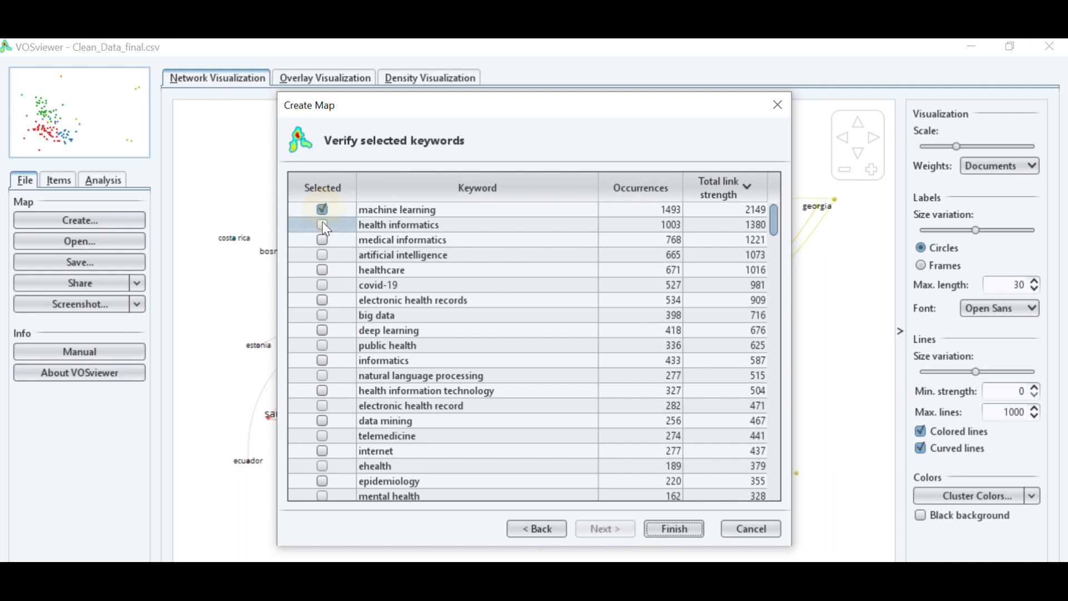
pyautogui.click(324, 259)
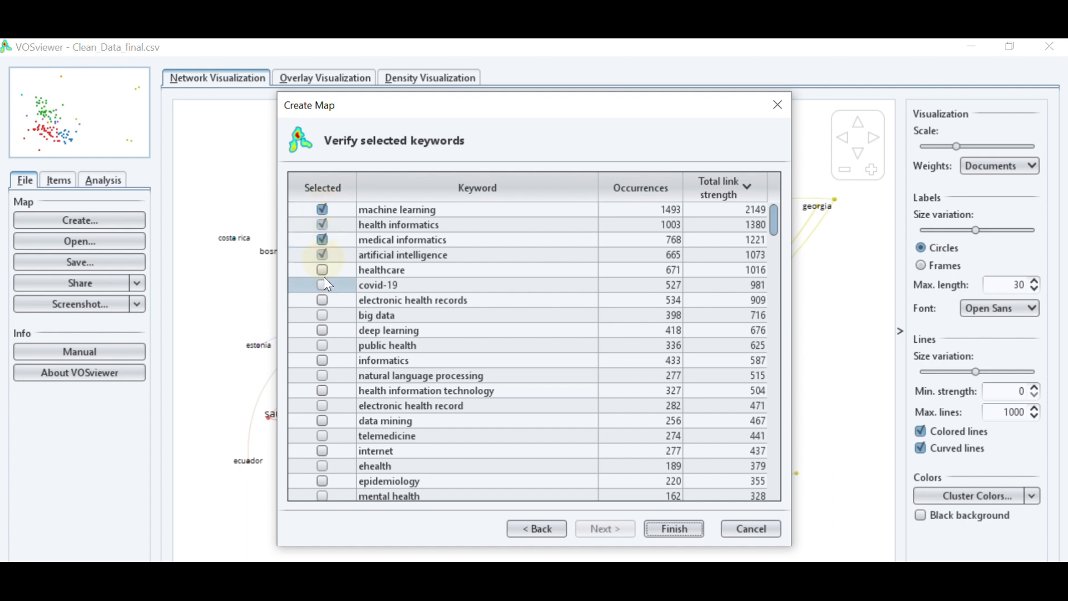
pyautogui.click(323, 271)
pyautogui.click(322, 285)
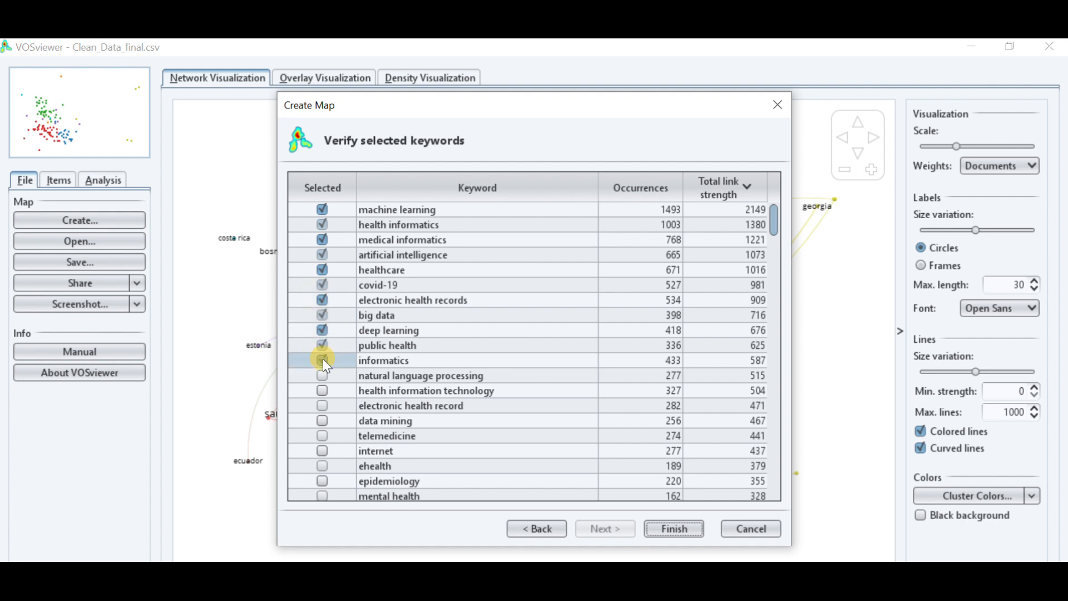
pyautogui.click(323, 376)
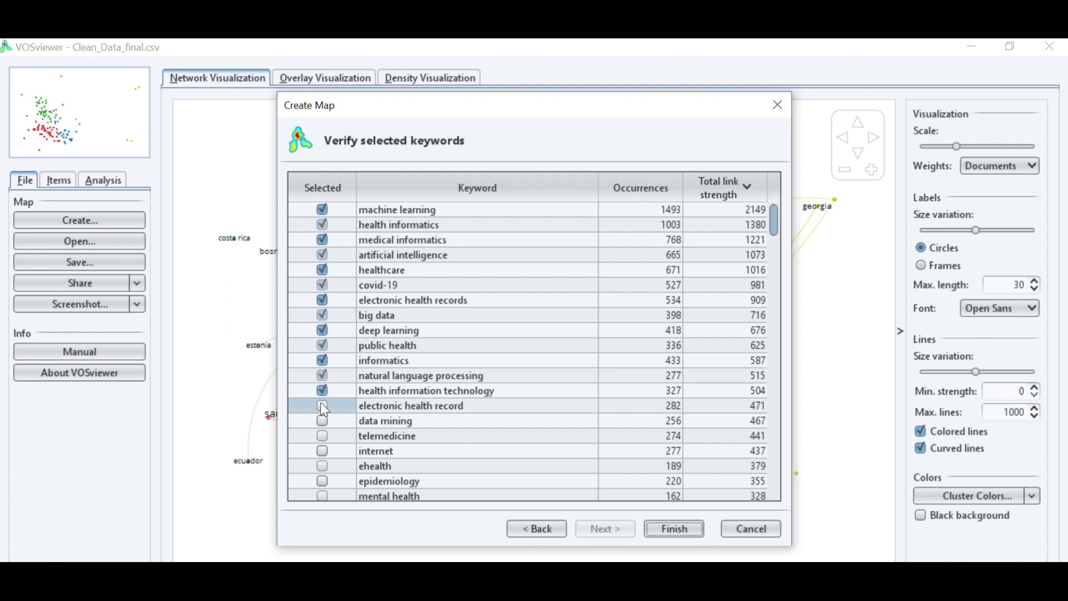
pyautogui.click(325, 424)
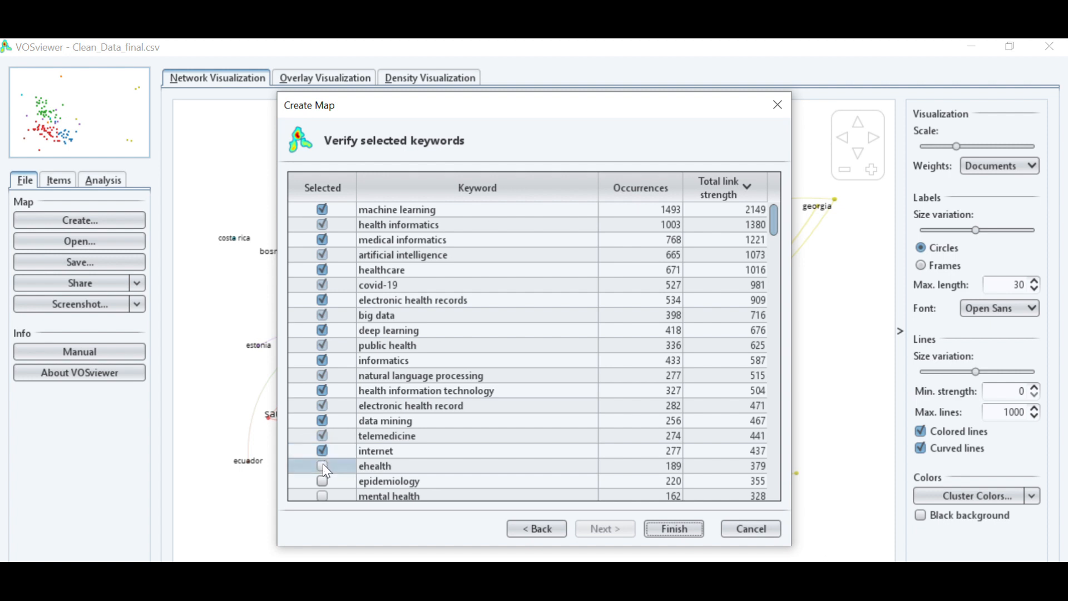
pyautogui.click(323, 480)
pyautogui.click(322, 495)
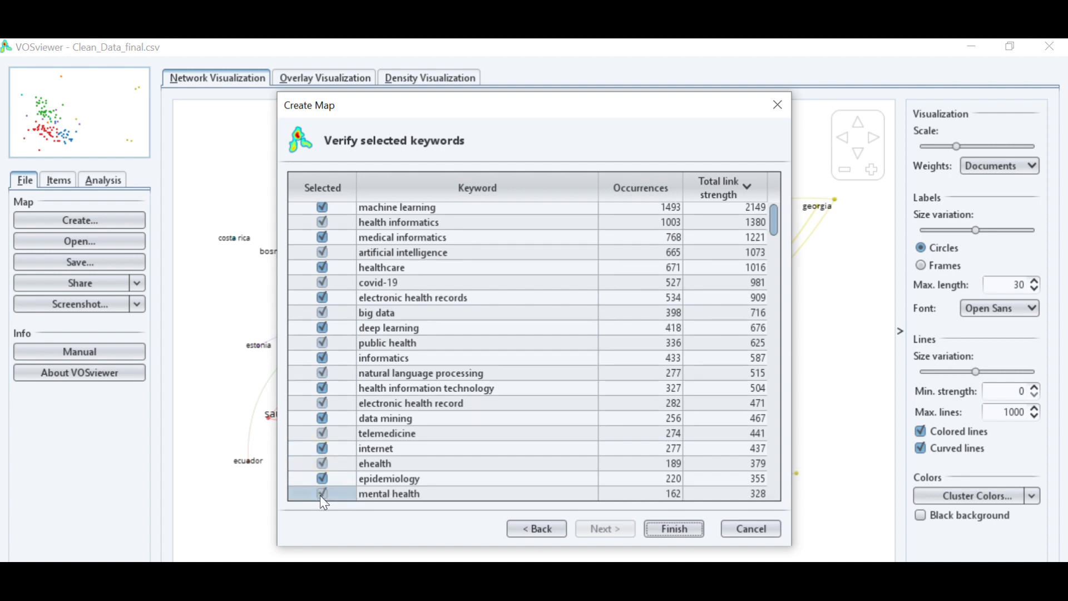
pyautogui.moveTo(777, 221); pyautogui.dragTo(778, 230)
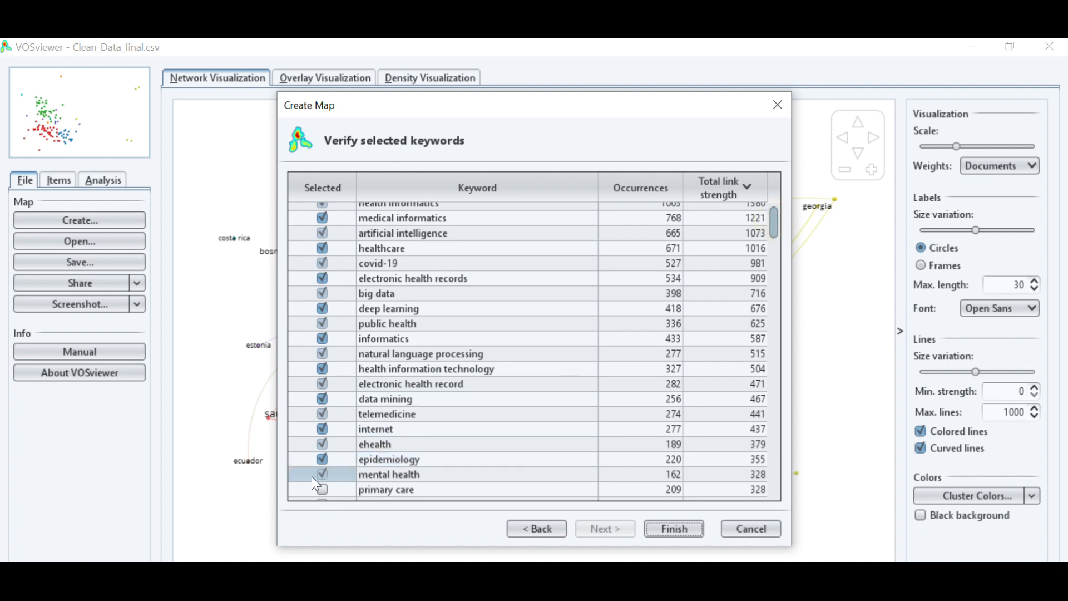
pyautogui.click(322, 490)
# Step: Export the selected keywords to the Desktop under the file name keys
pyautogui.rightClick(610, 287)
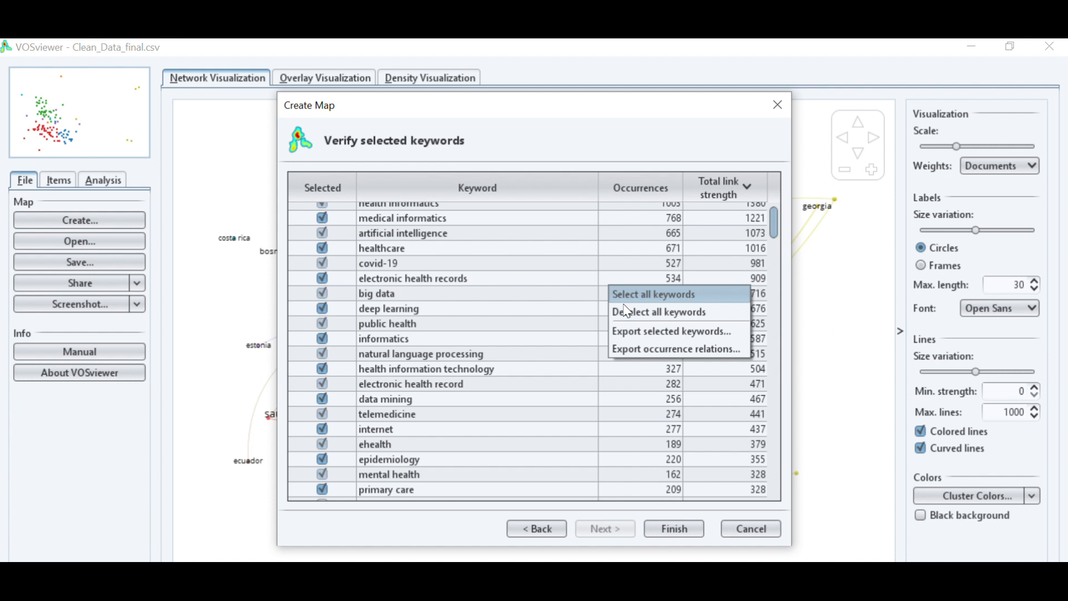
pyautogui.click(636, 332)
pyautogui.click(479, 394)
pyautogui.write('keys')
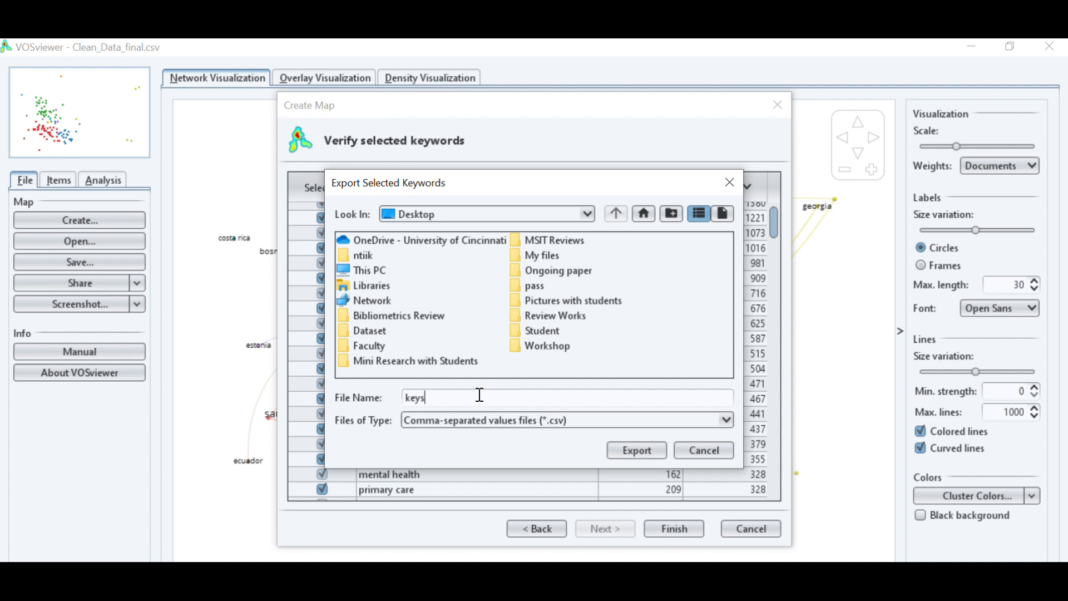
pyautogui.press('Return')
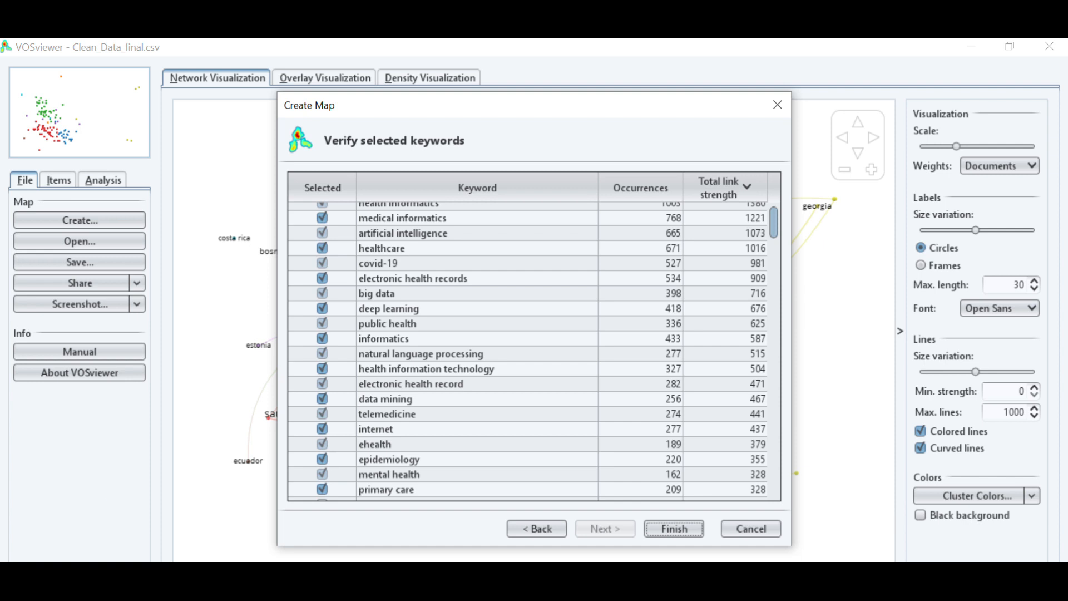
# Step: Switch to File Explorer, refresh the Desktop folder and open the exported keys file
pyautogui.click(367, 534)
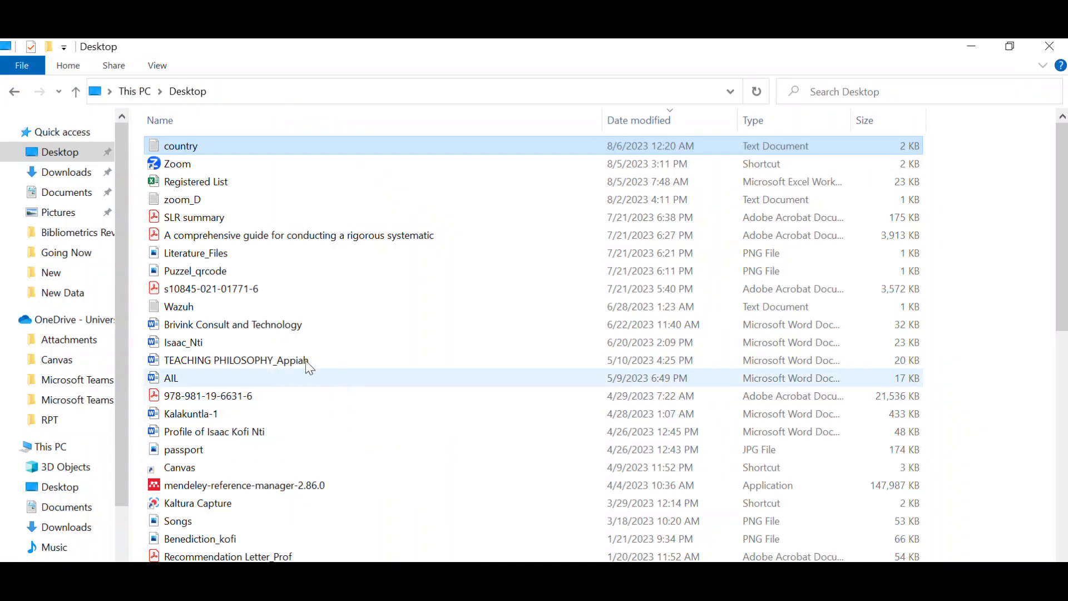
pyautogui.click(234, 203)
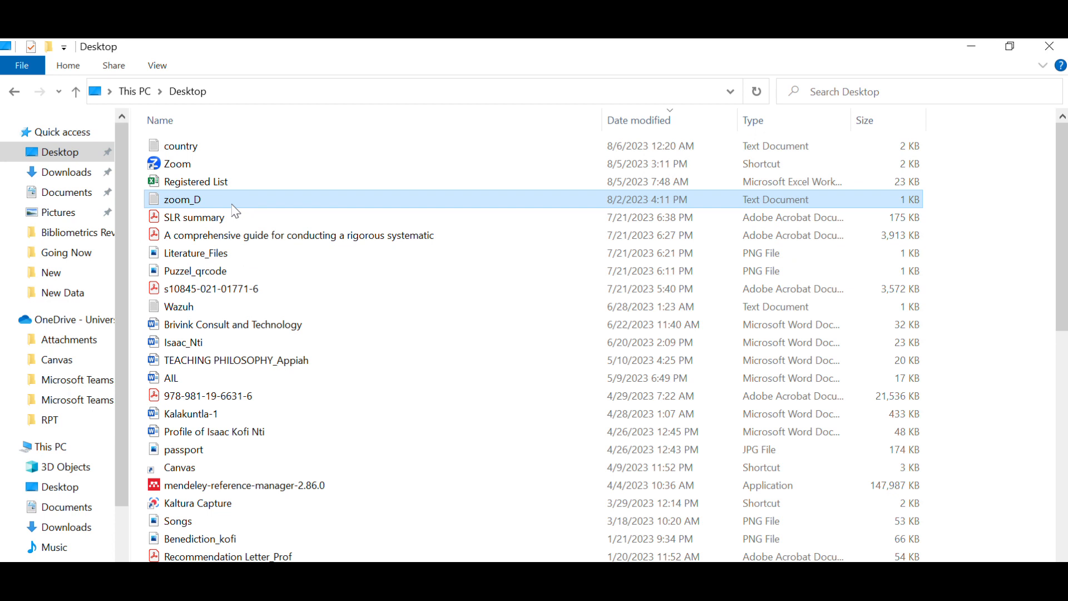
pyautogui.press('k')
pyautogui.press('k')
pyautogui.click(222, 427)
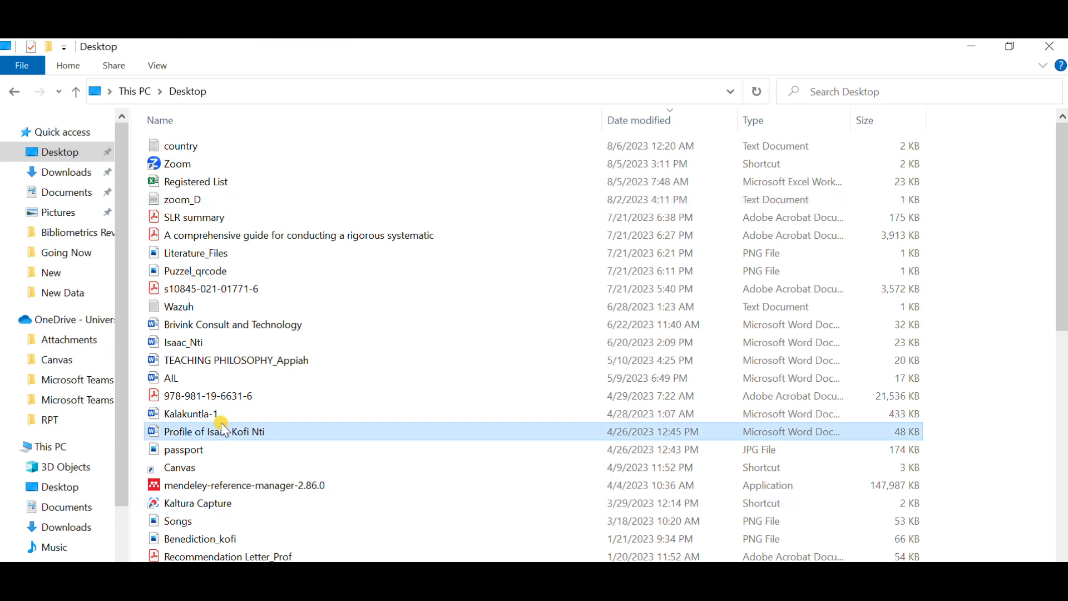
pyautogui.rightClick(492, 310)
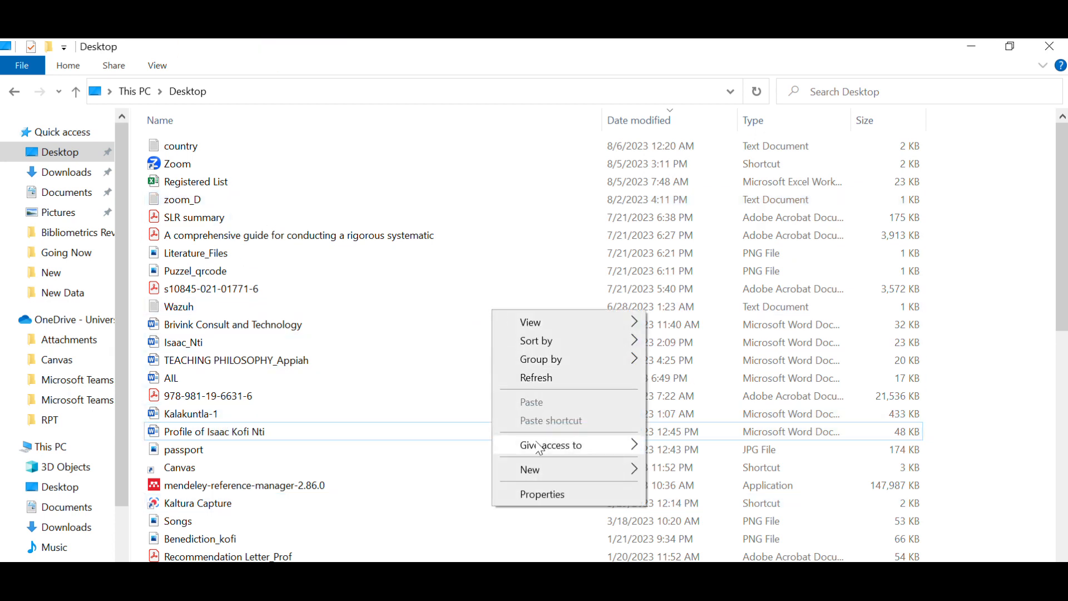
pyautogui.click(536, 378)
pyautogui.click(355, 306)
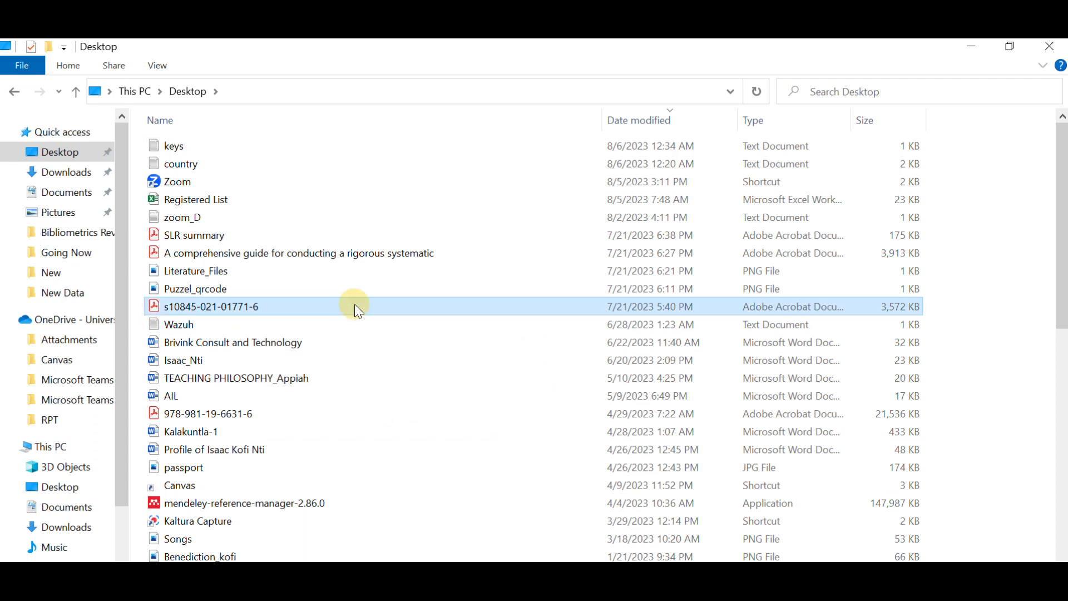
pyautogui.press('k')
pyautogui.press('k')
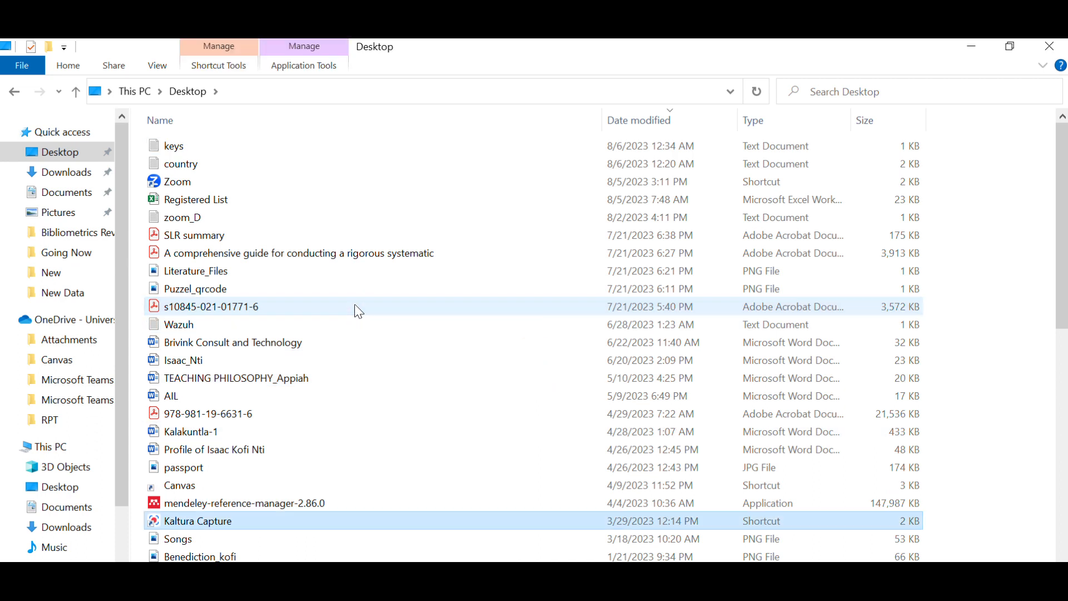
pyautogui.press('k')
pyautogui.doubleClick(203, 147)
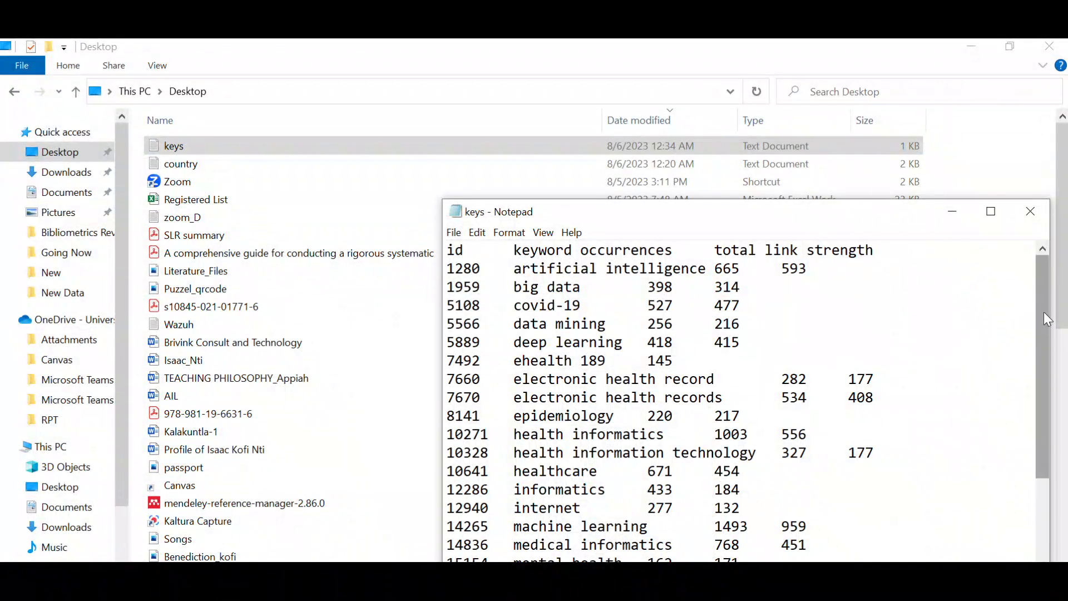
# Step: Copy the entire contents of the keys file and create a blank workbook in Excel
pyautogui.hotkey('ctrl', 'a')
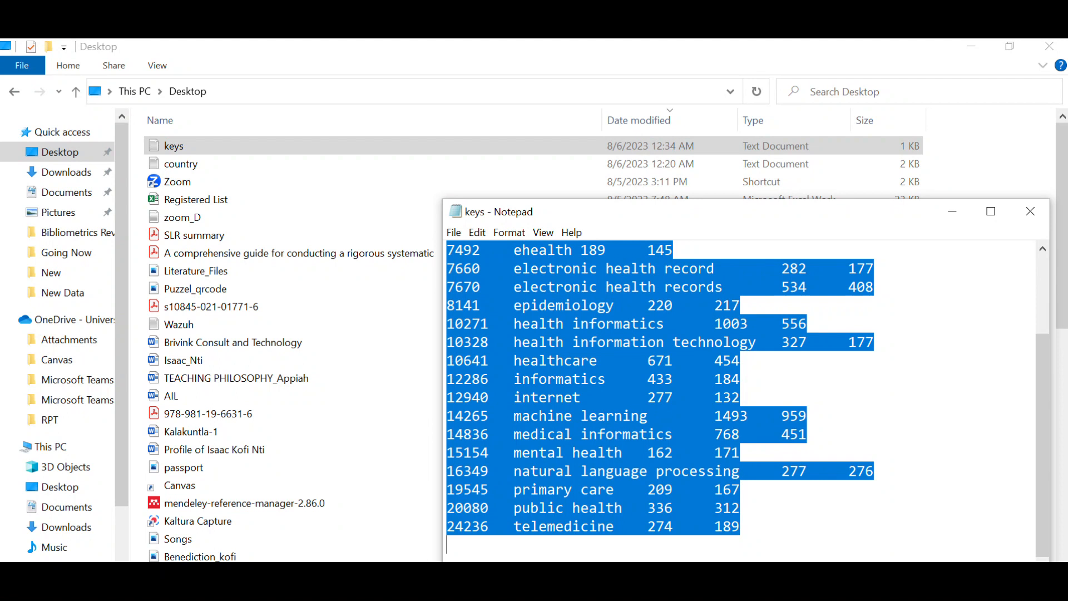
pyautogui.press('super')
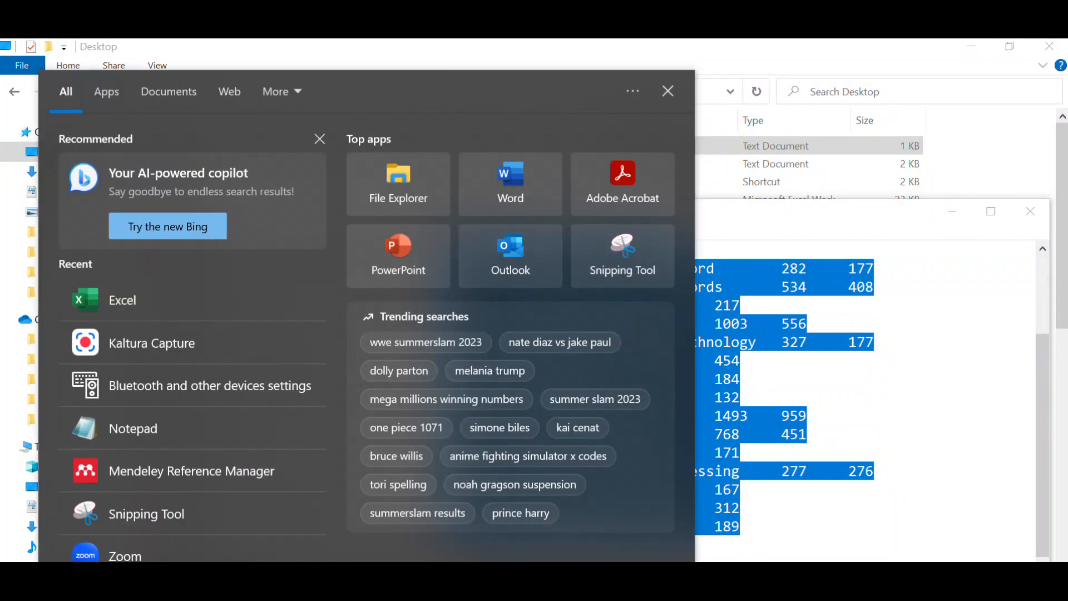
pyautogui.write('ex')
pyautogui.press('Return')
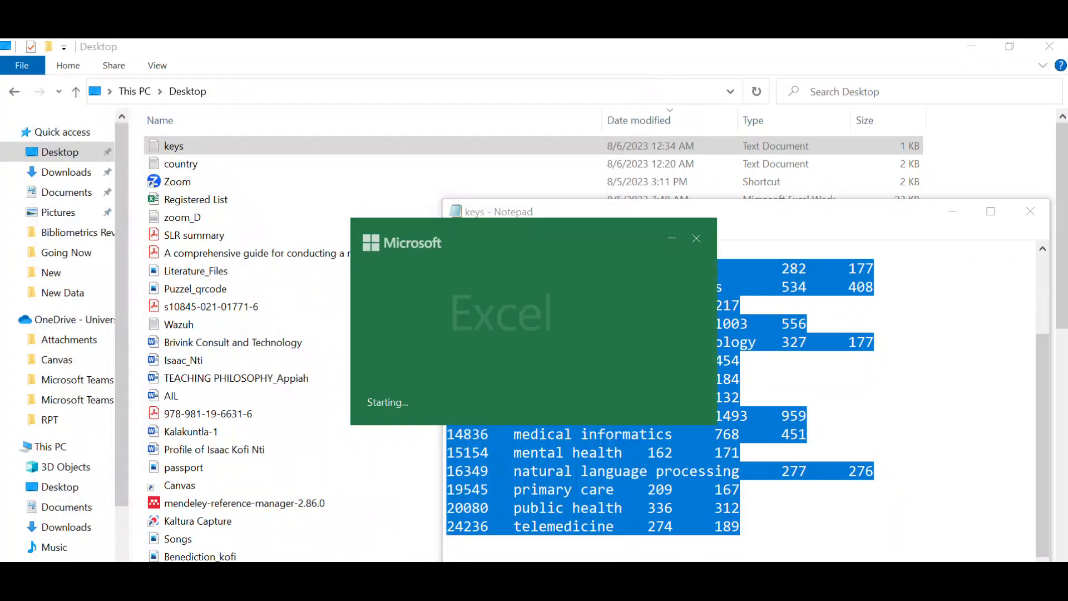
pyautogui.click(240, 196)
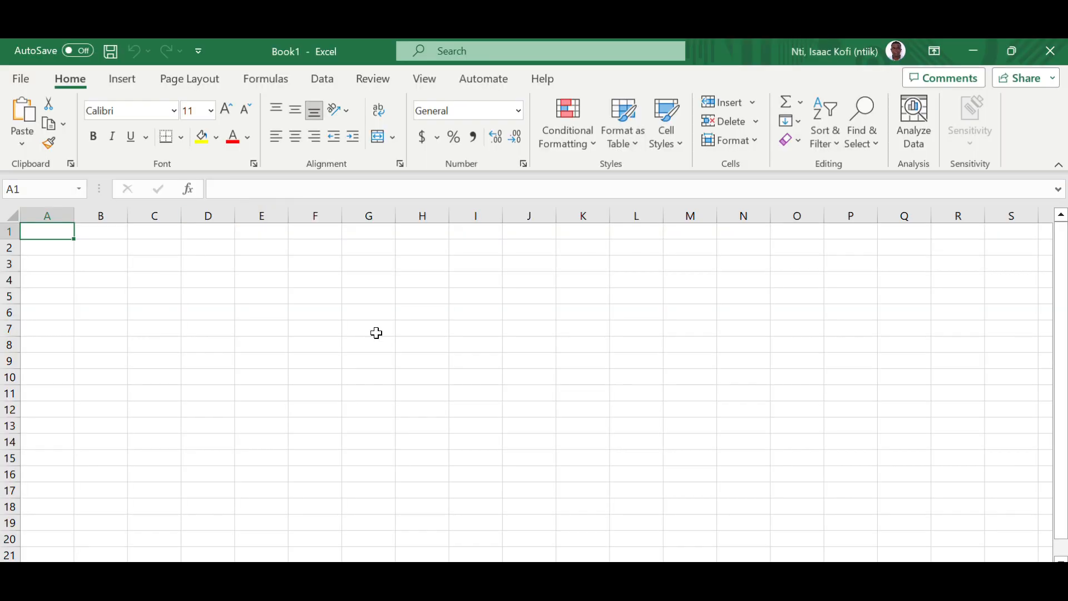
# Step: Try pasting the copied keyword table from cell A1 and widening its keyword column, and undo both changes
pyautogui.moveTo(36, 230); pyautogui.dragTo(326, 555)
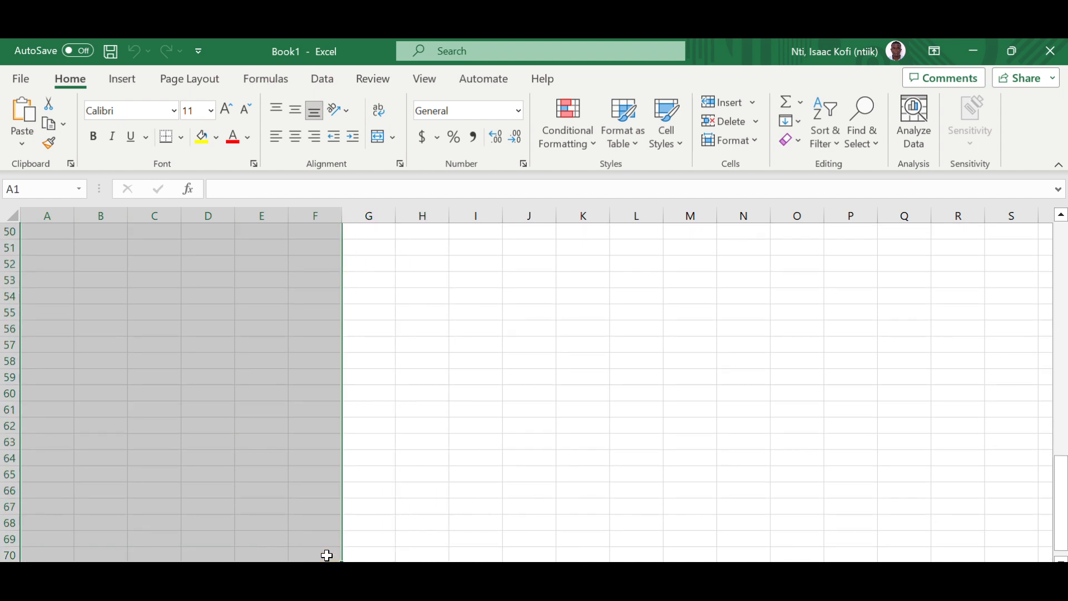
pyautogui.hotkey('ctrl', 'v')
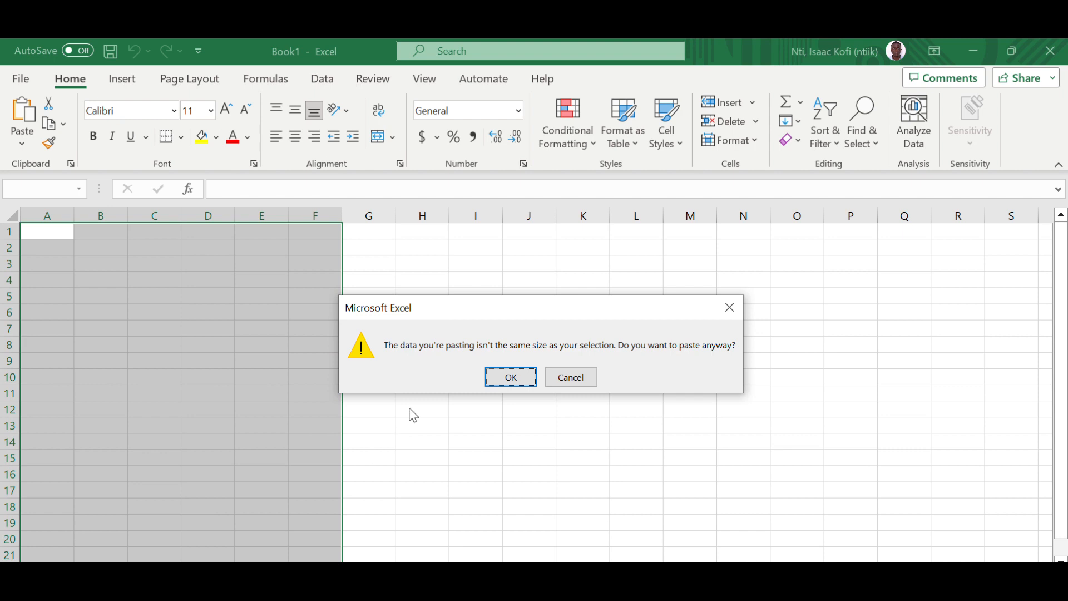
pyautogui.click(505, 380)
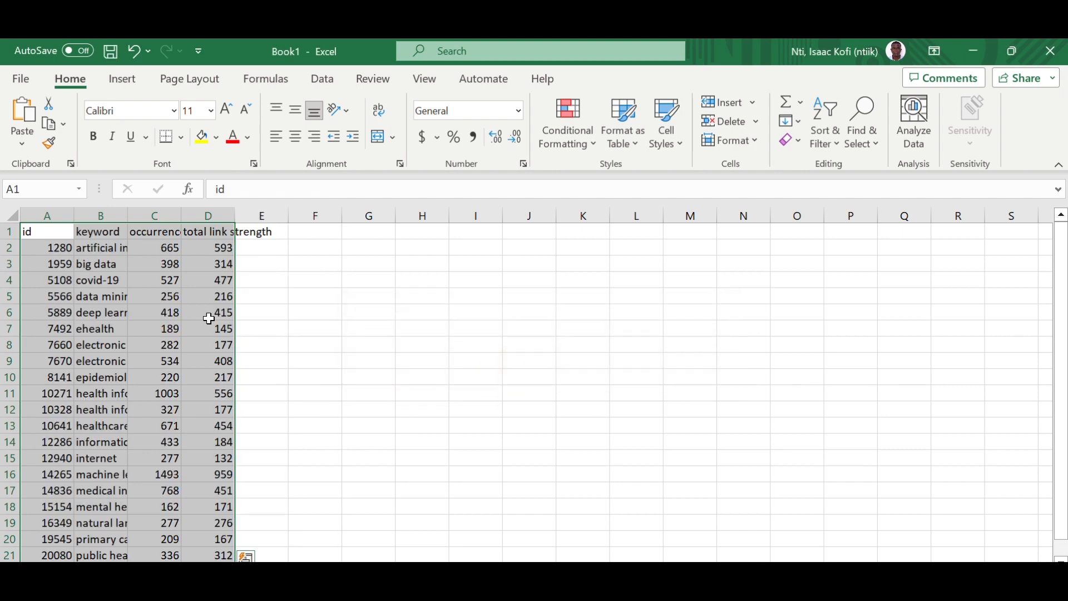
pyautogui.moveTo(129, 214); pyautogui.dragTo(203, 222)
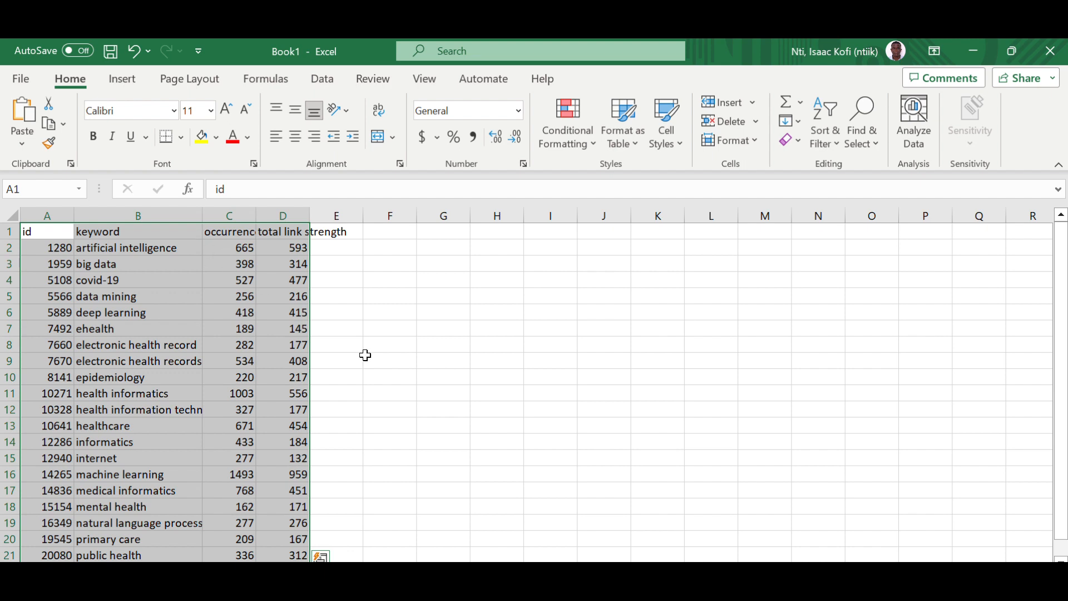
pyautogui.hotkey('ctrl', 'z')
pyautogui.hotkey('ctrl', 'z')
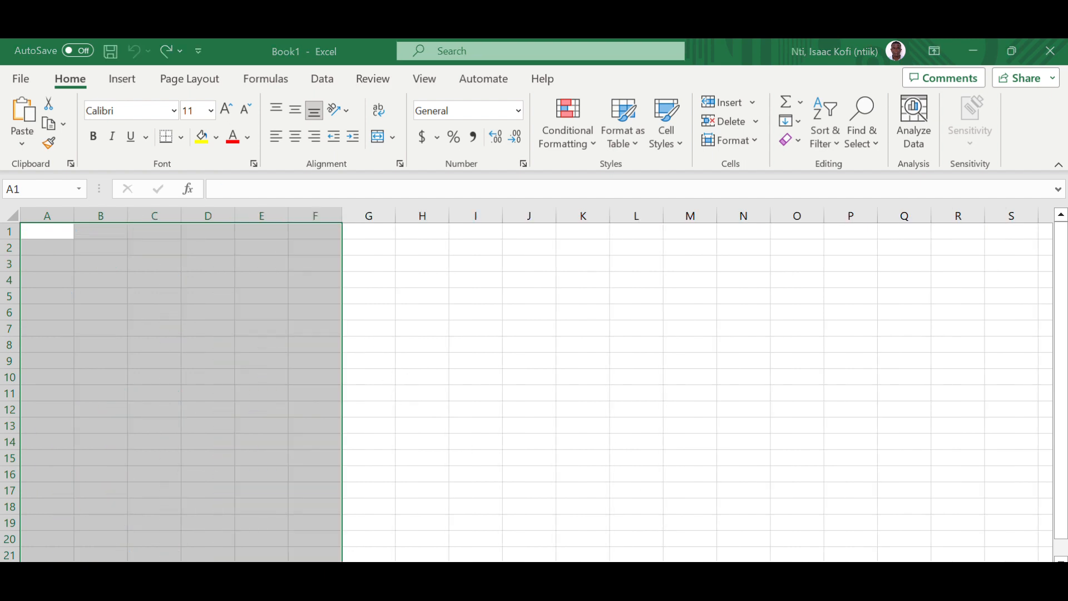
# Step: Paste the copied id, keyword and occurrences data into columns A to C, starting at A1, and widen the keyword column
pyautogui.hotkey('alt', 'Tab')
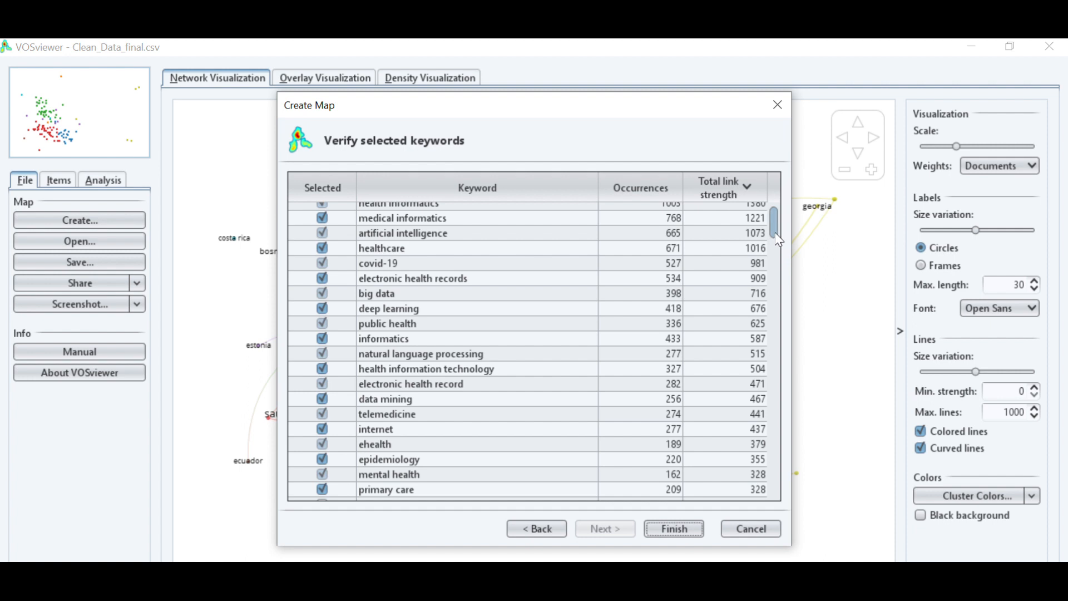
pyautogui.scroll(1, 778, 245)
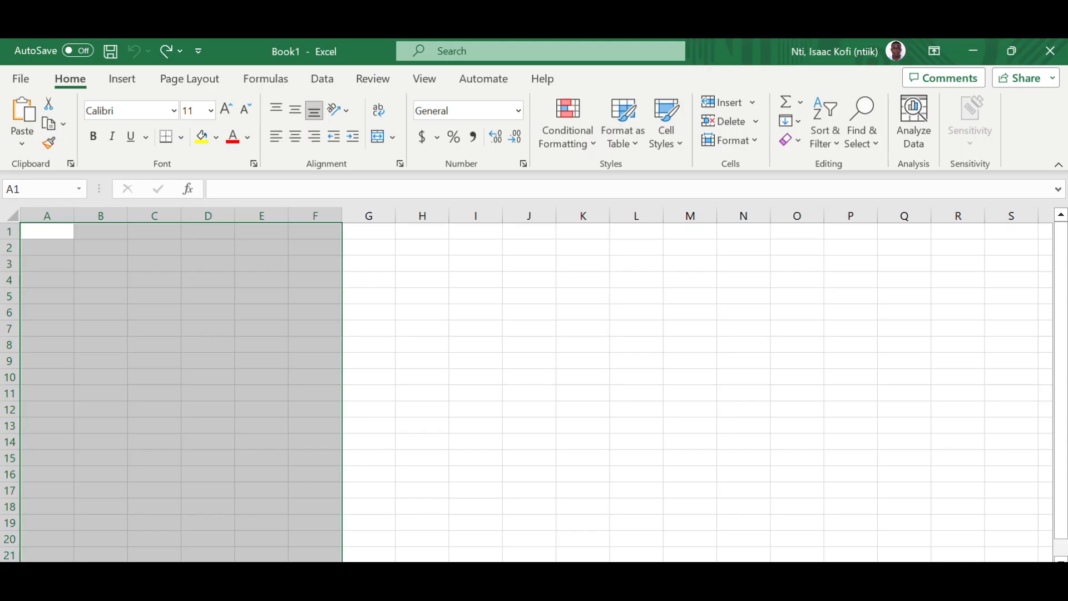
pyautogui.click(150, 277)
pyautogui.moveTo(50, 235); pyautogui.dragTo(147, 559)
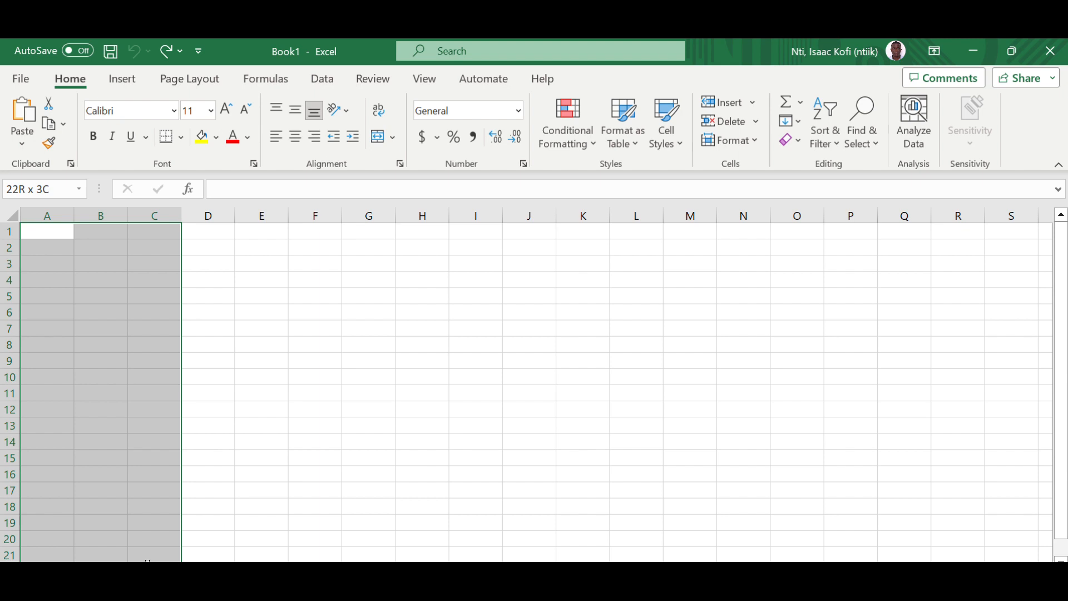
pyautogui.moveTo(147, 559); pyautogui.dragTo(148, 545)
pyautogui.hotkey('ctrl', 'v')
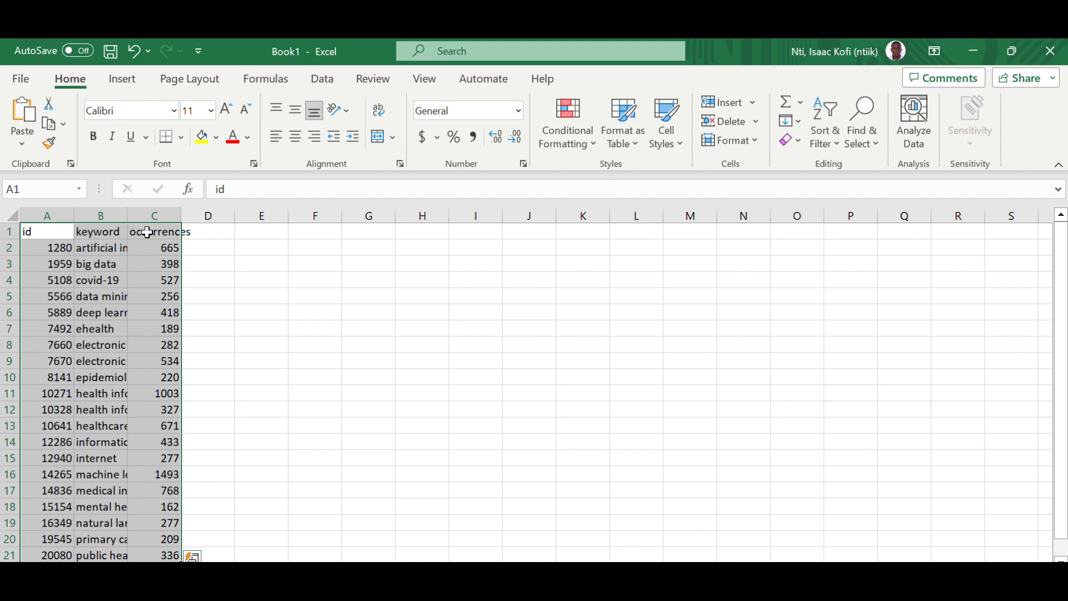
pyautogui.moveTo(123, 216); pyautogui.dragTo(164, 216)
pyautogui.click(305, 294)
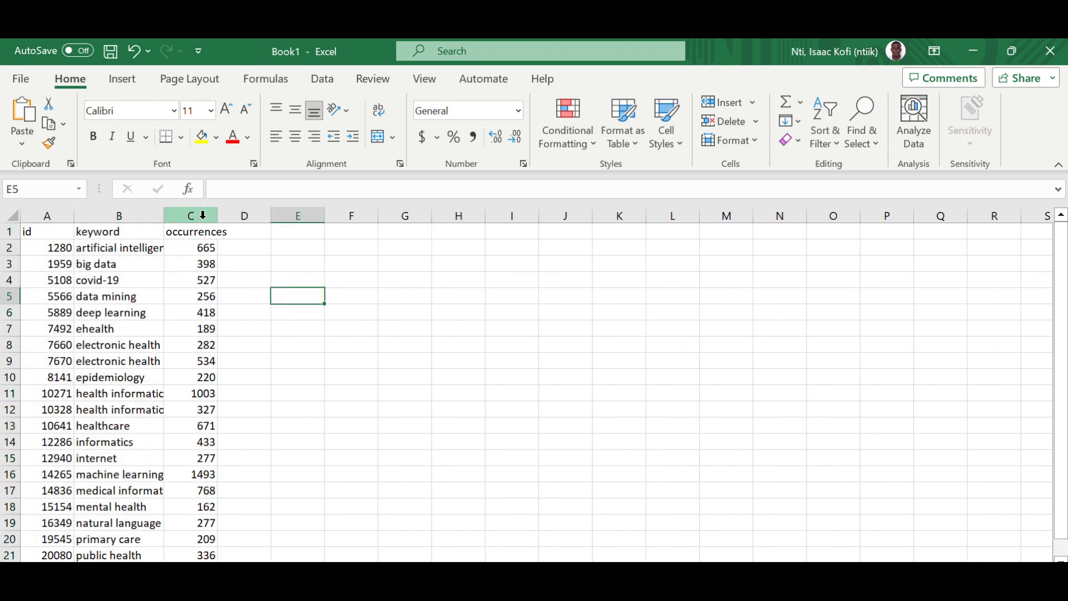
# Step: Sort the keyword table by occurrences from largest to smallest, expanding the selection to the neighbouring columns
pyautogui.moveTo(190, 244); pyautogui.dragTo(207, 507)
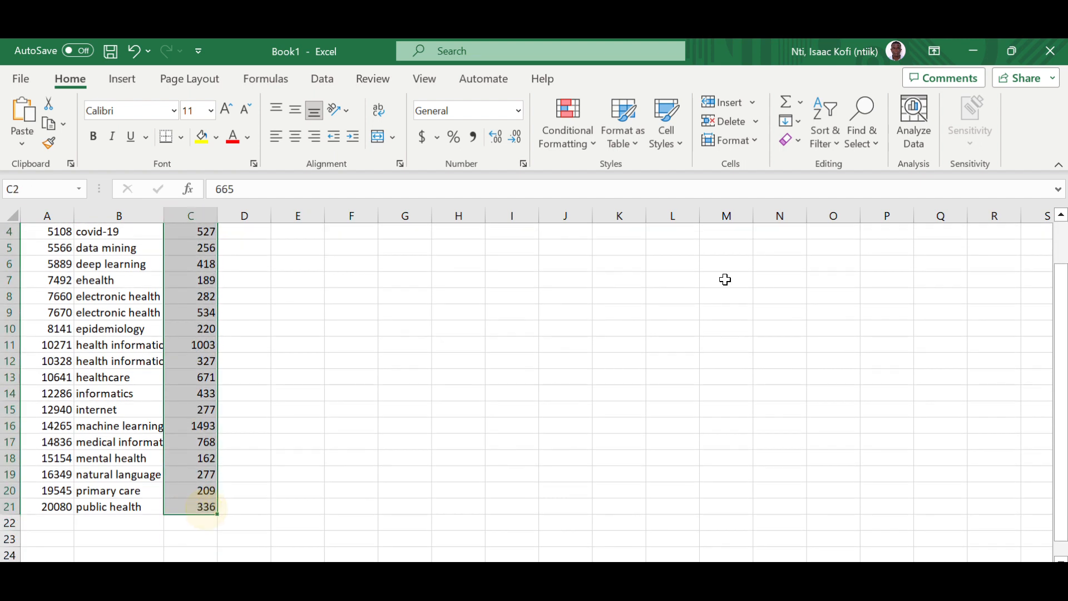
pyautogui.click(832, 139)
pyautogui.click(866, 188)
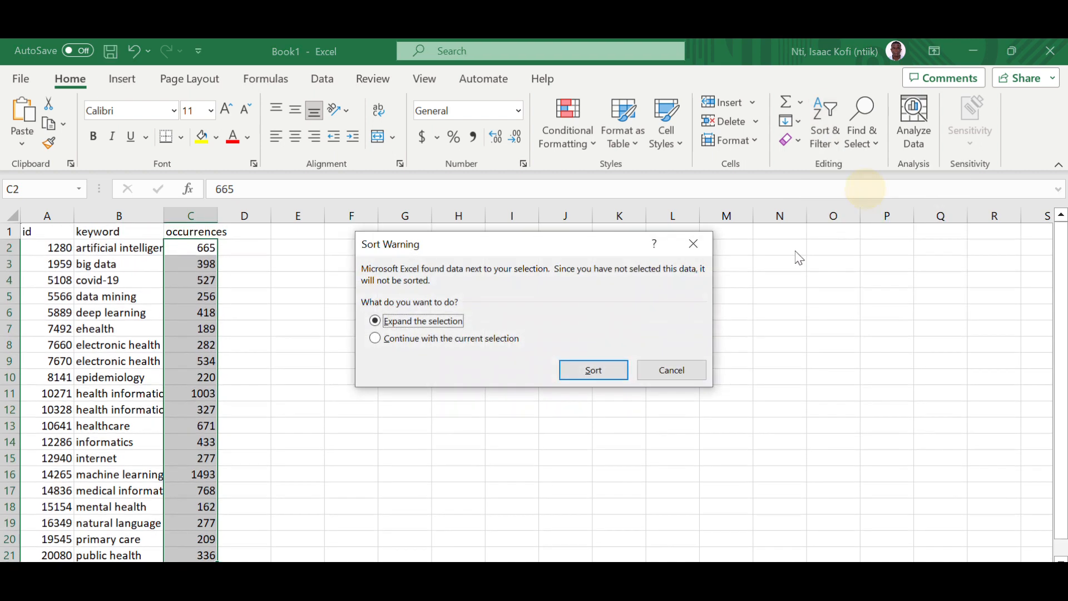
pyautogui.click(582, 370)
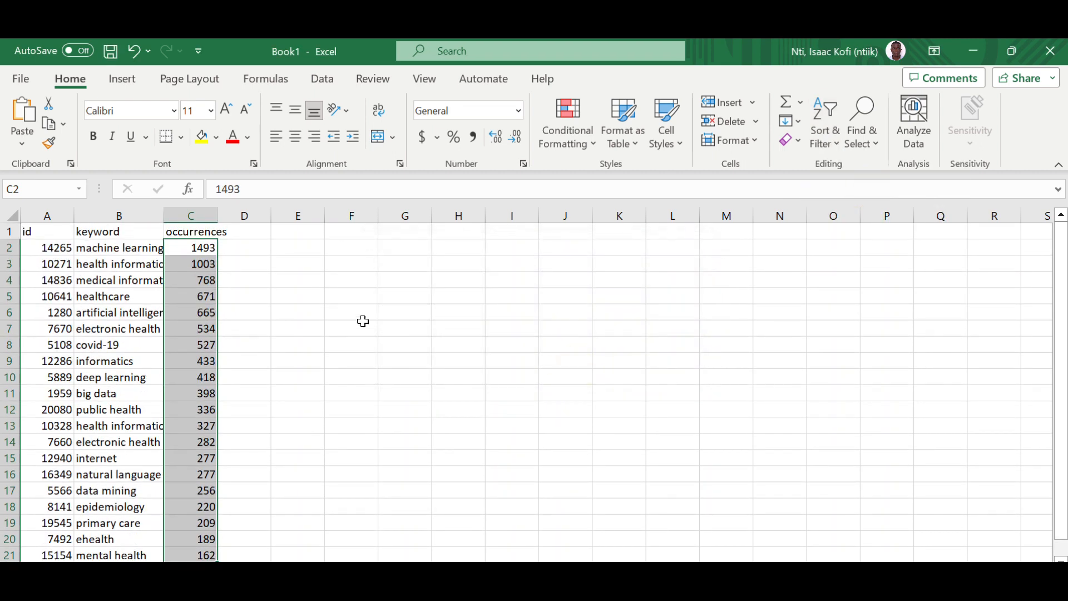
pyautogui.click(348, 312)
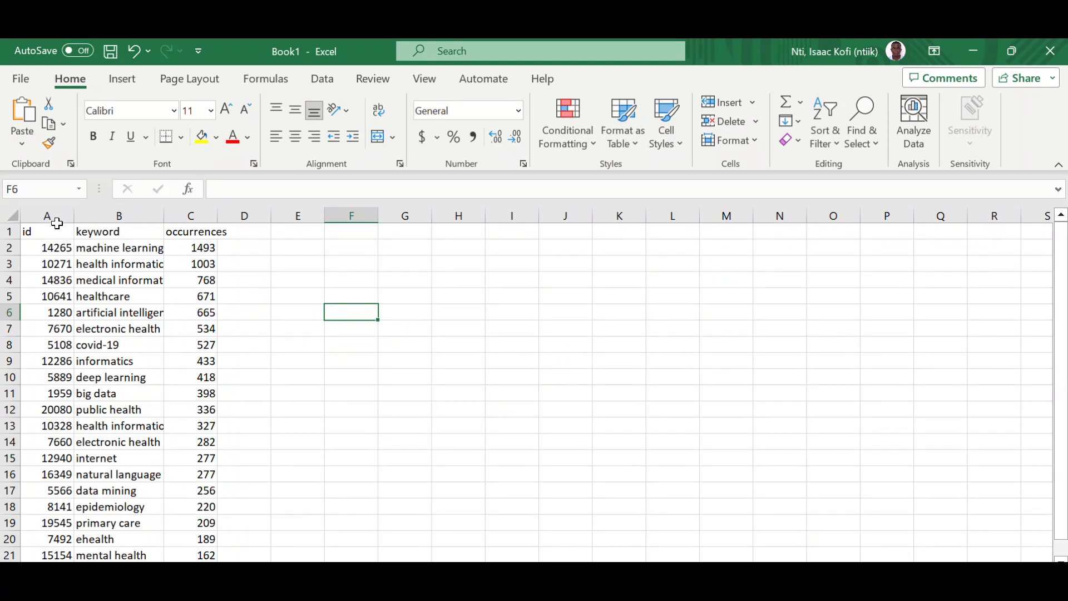
# Step: Widen the keyword column further and delete the entire id column from the sheet
pyautogui.click(51, 216)
pyautogui.click(52, 254)
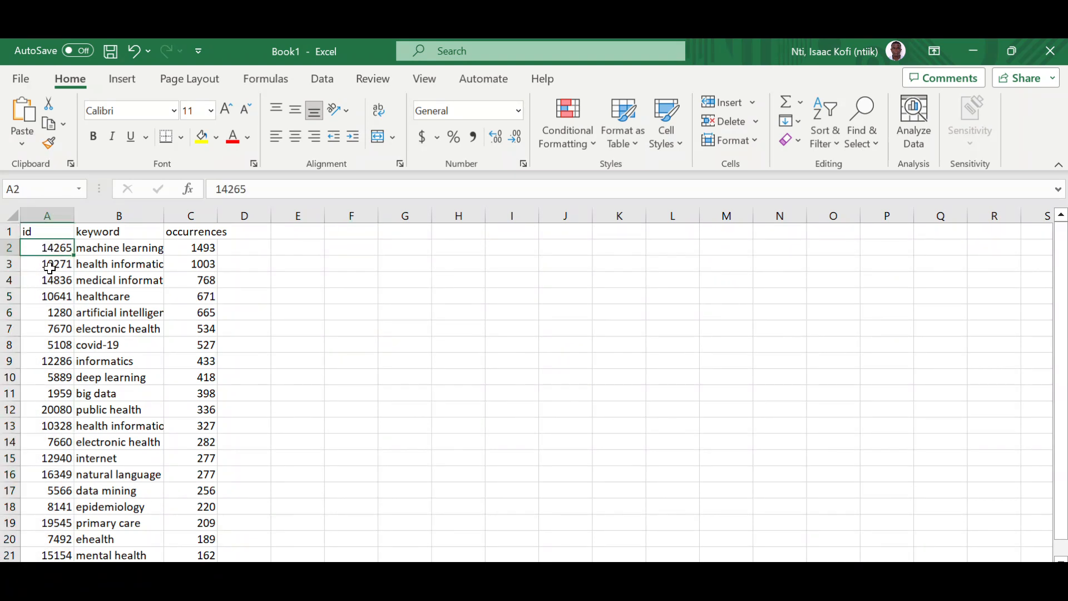
pyautogui.click(123, 248)
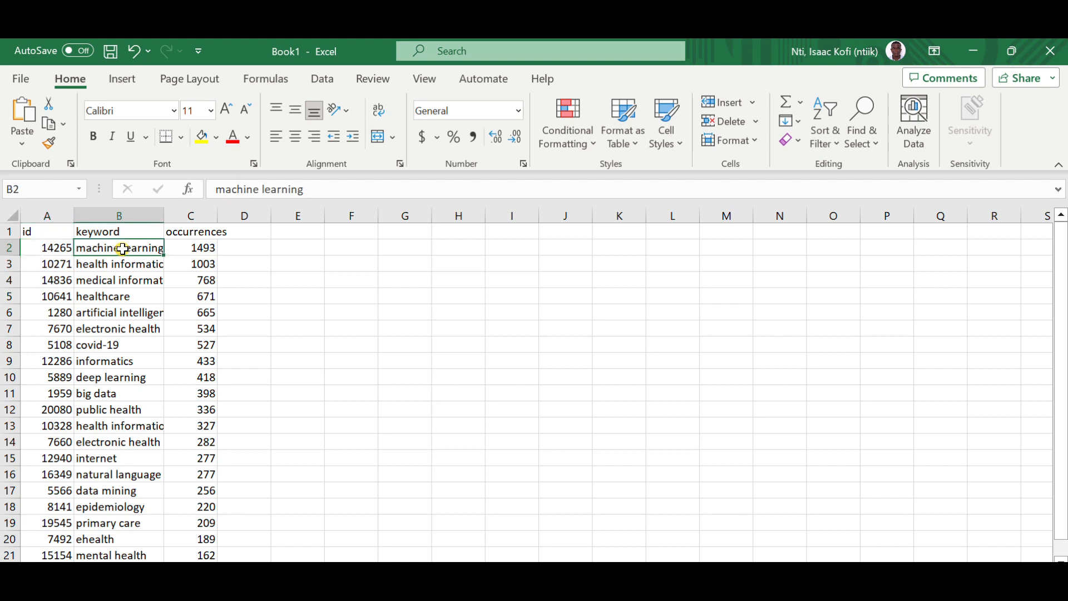
pyautogui.moveTo(165, 216); pyautogui.dragTo(185, 216)
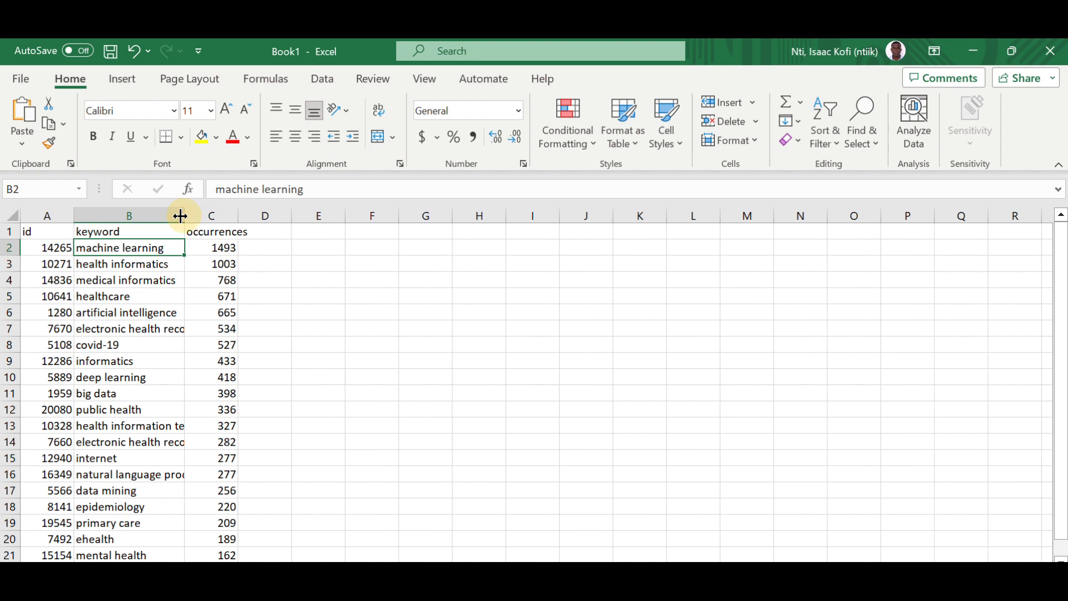
pyautogui.click(54, 212)
pyautogui.rightClick(54, 212)
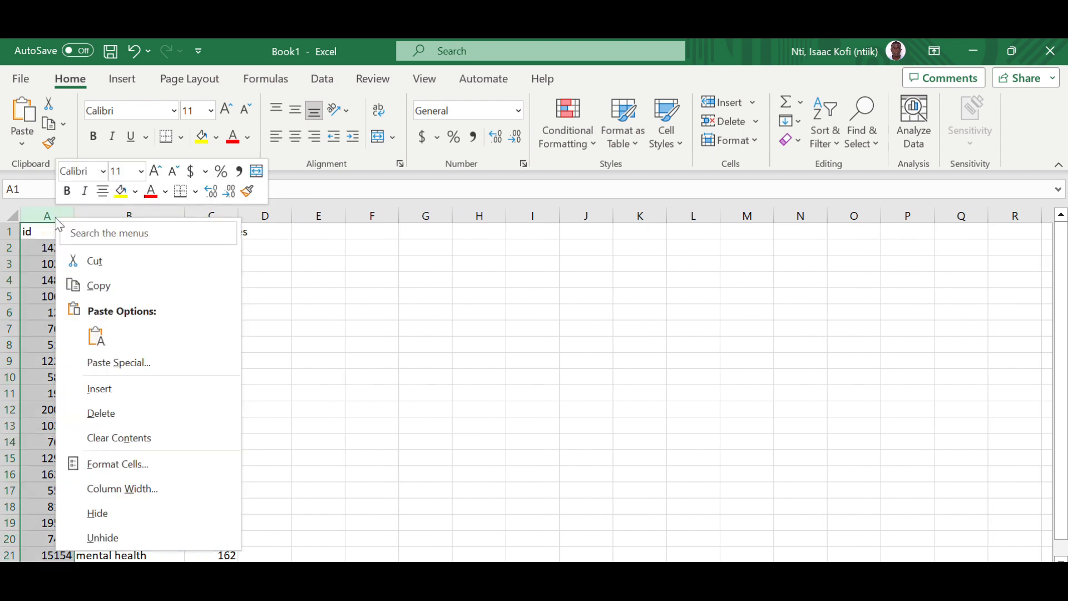
pyautogui.click(99, 413)
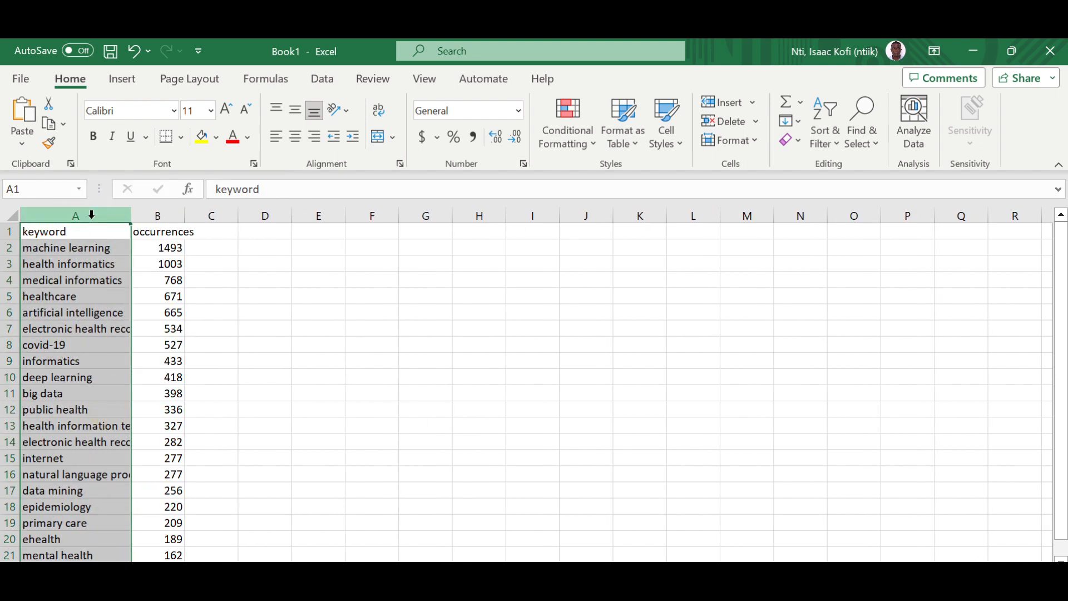
# Step: Make the keyword and occurrences headers bold and widen both columns to fit their contents
pyautogui.moveTo(57, 232); pyautogui.dragTo(142, 233)
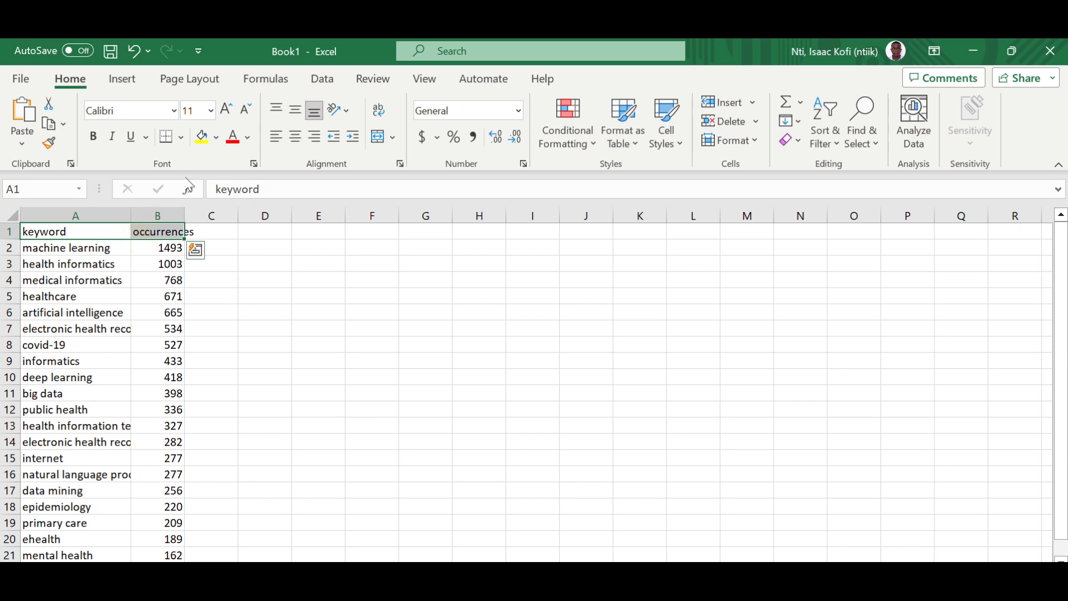
pyautogui.click(93, 137)
pyautogui.click(216, 310)
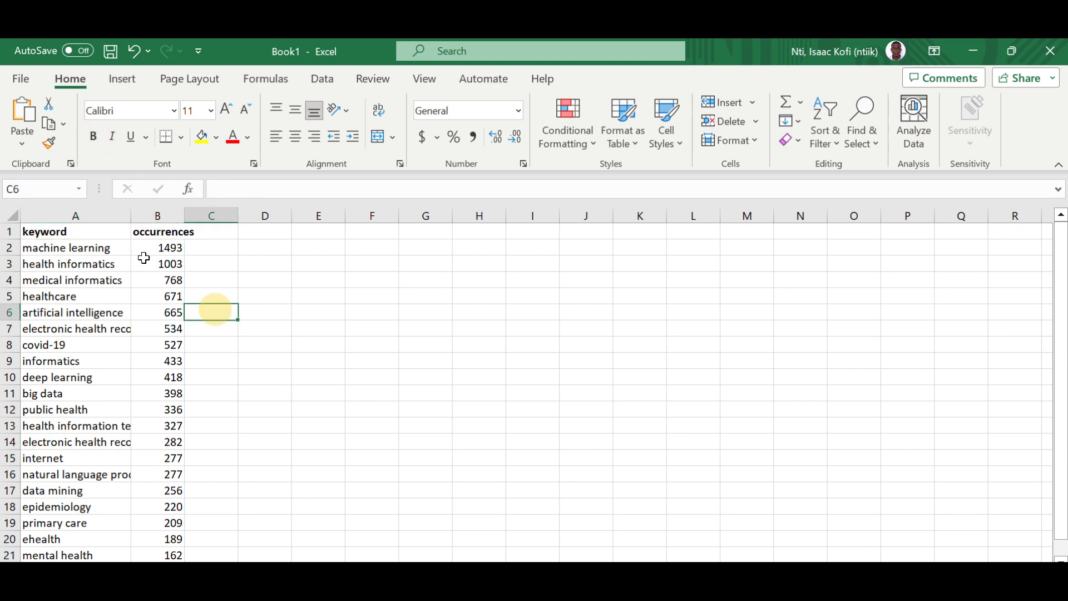
pyautogui.moveTo(131, 215); pyautogui.dragTo(260, 221)
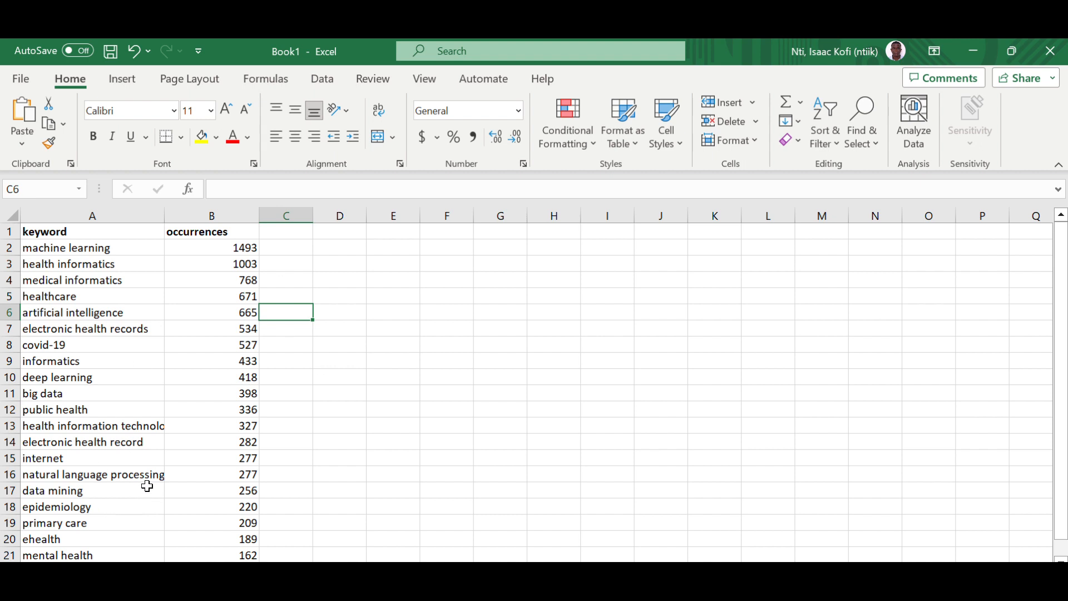
# Step: Check the finished keyword table, switch back to VOSviewer and generate the co-occurrence map from the verified keywords
pyautogui.scroll(-1, 1060, 434)
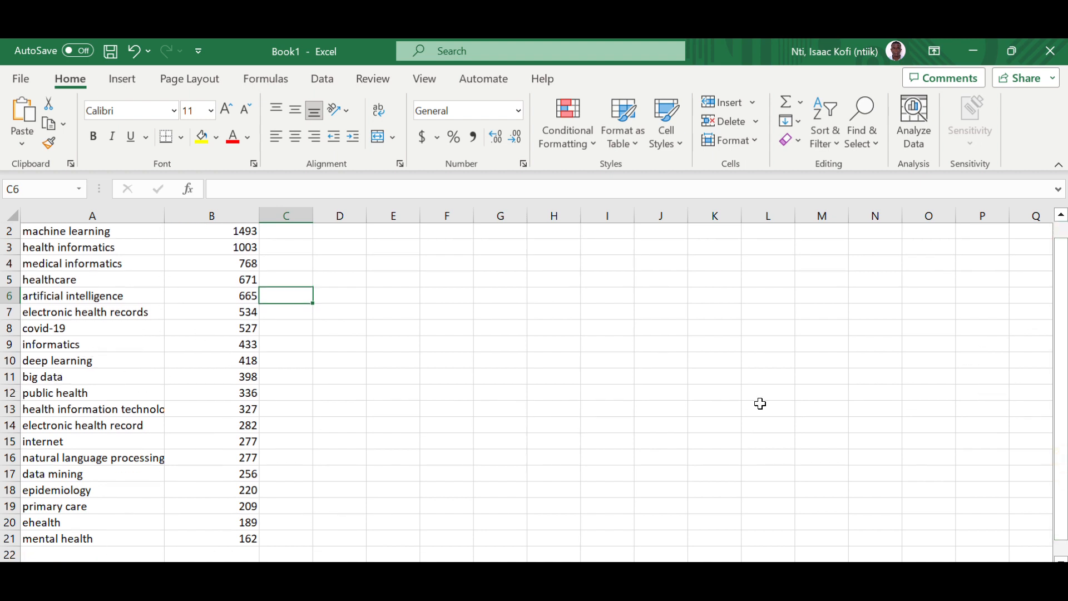
pyautogui.moveTo(1064, 412); pyautogui.dragTo(1064, 396)
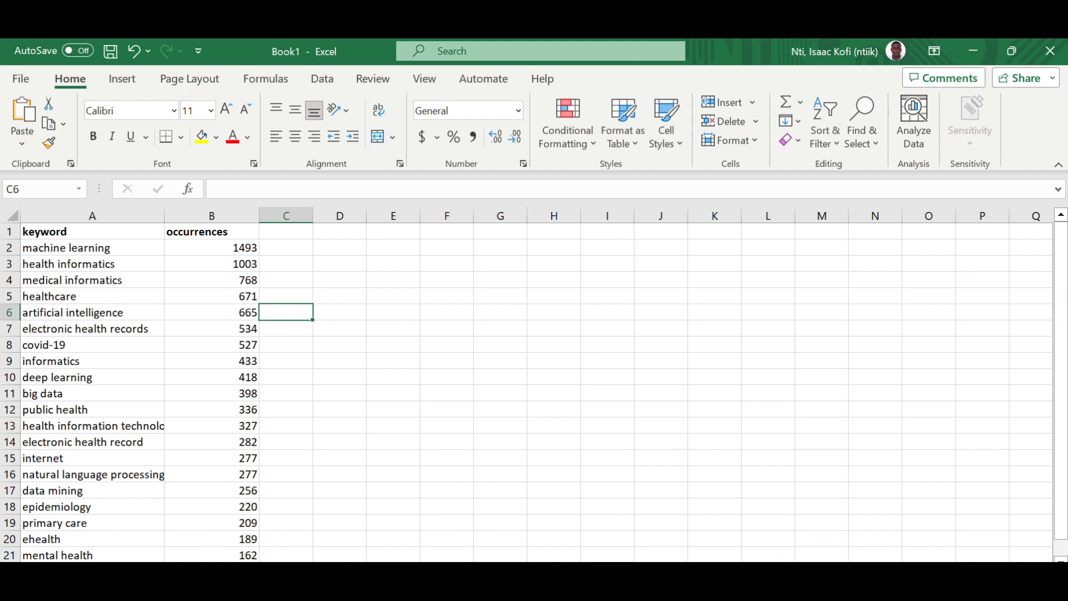
pyautogui.click(973, 51)
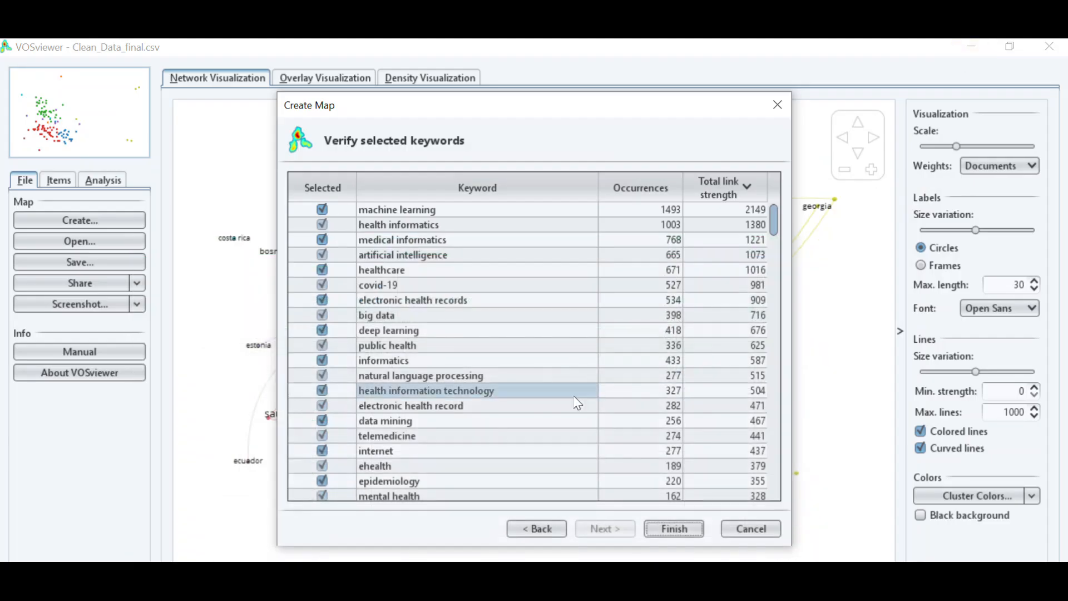
pyautogui.click(675, 529)
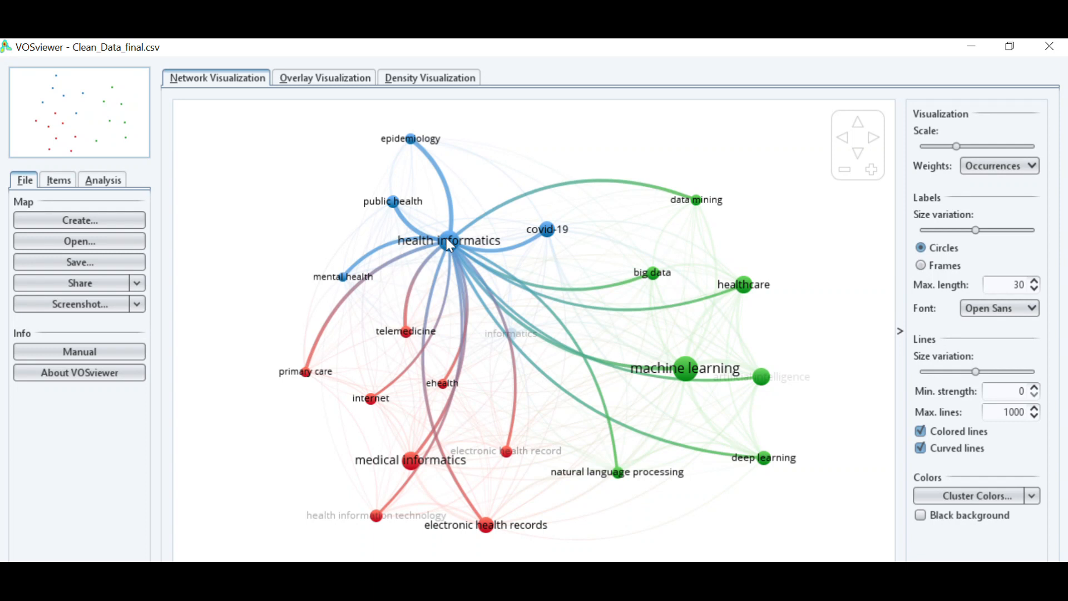
# Step: Examine the map's item list to see which keywords belong to each cluster
pyautogui.click(102, 181)
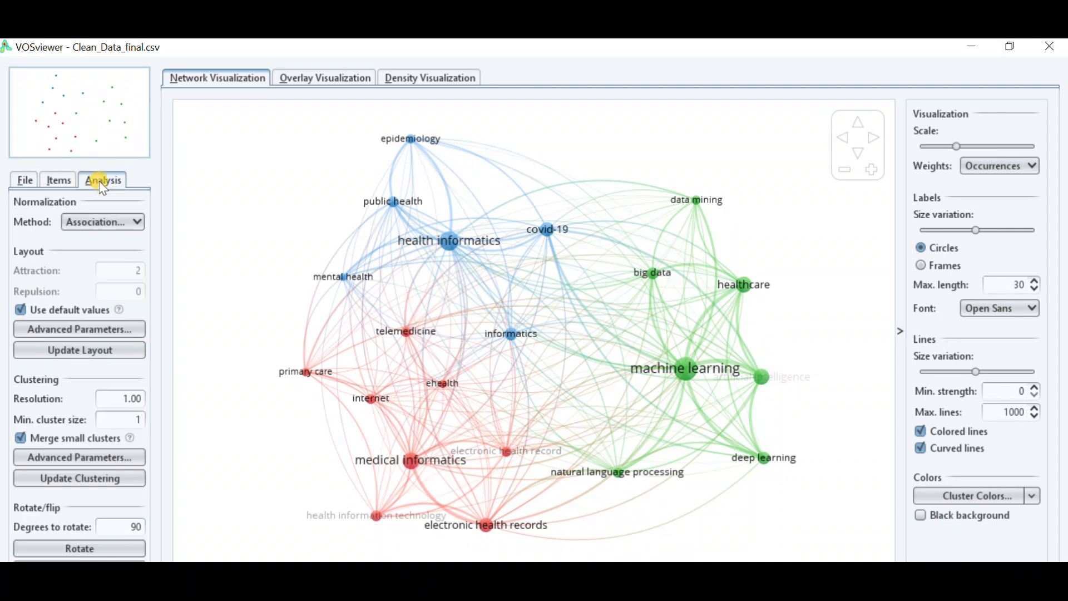
pyautogui.click(58, 180)
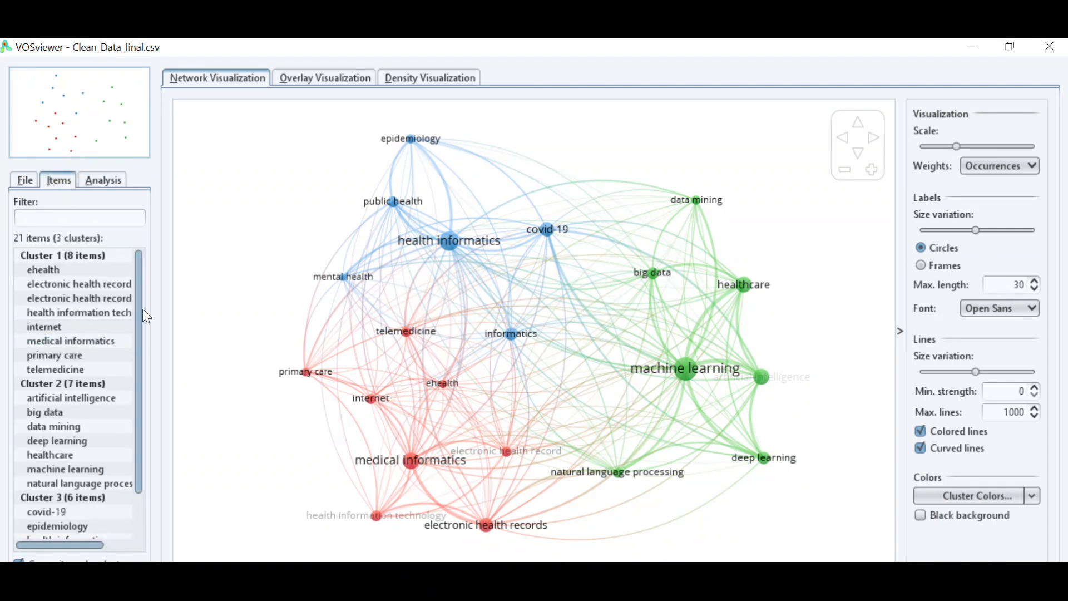
pyautogui.moveTo(139, 340); pyautogui.dragTo(166, 316)
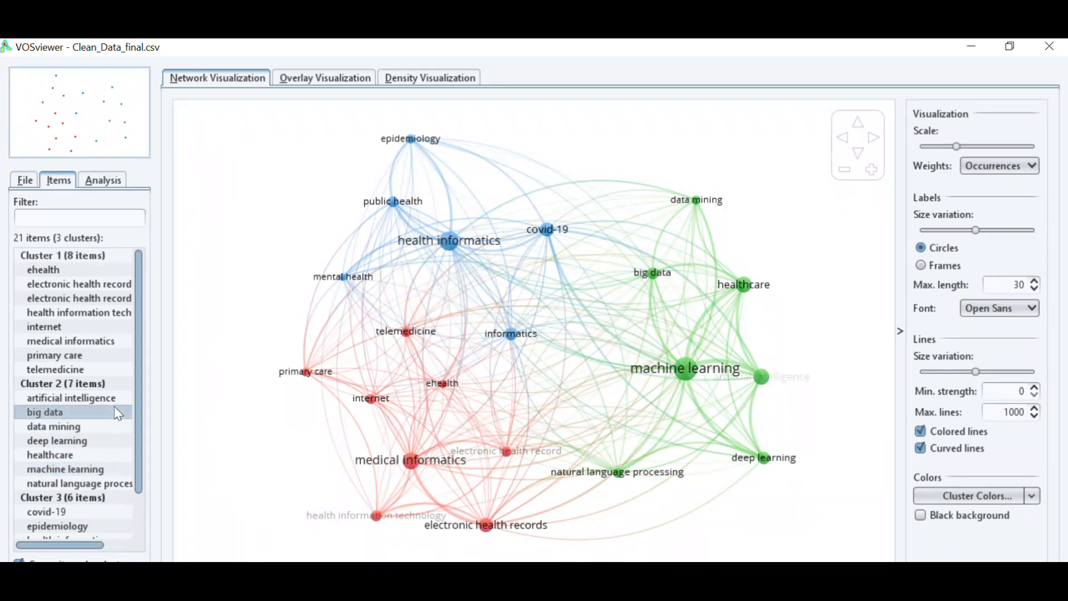
pyautogui.moveTo(139, 377); pyautogui.dragTo(141, 469)
pyautogui.click(78, 462)
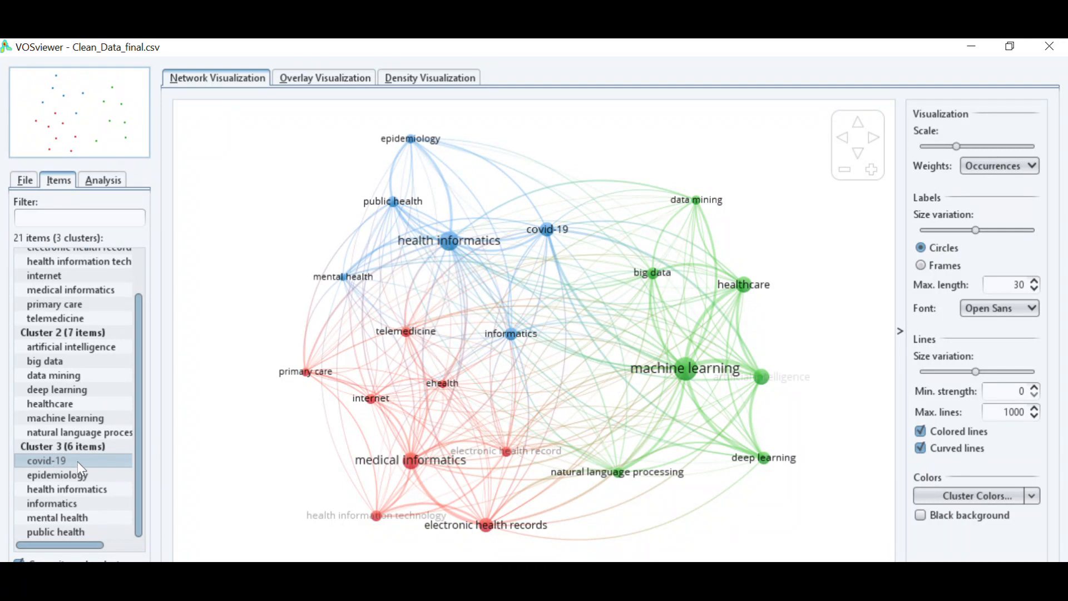
pyautogui.click(78, 475)
pyautogui.click(56, 462)
pyautogui.click(58, 476)
pyautogui.click(65, 490)
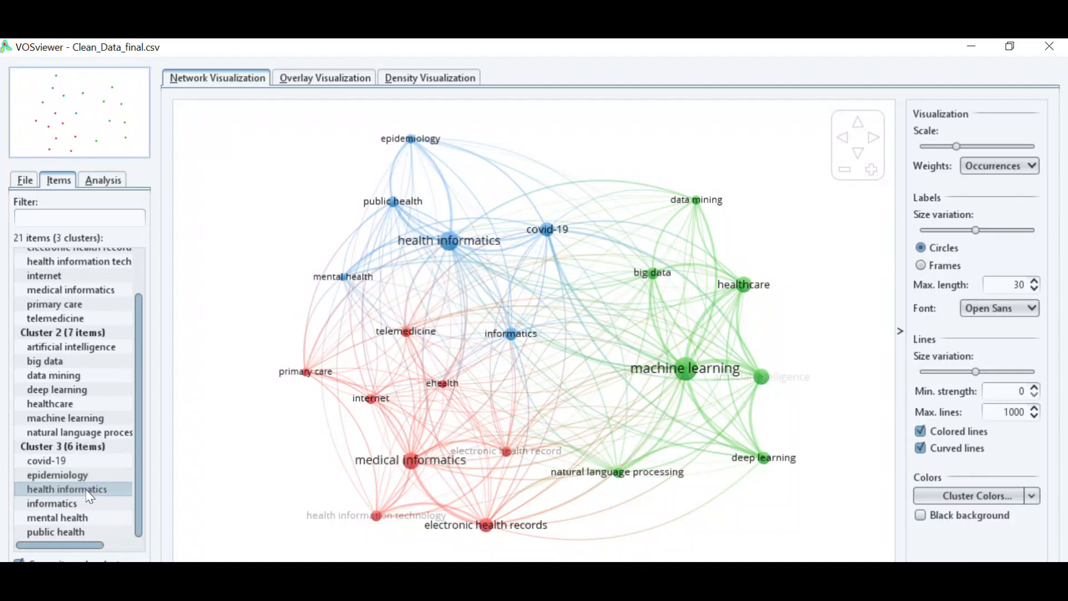
pyautogui.click(62, 504)
pyautogui.click(64, 462)
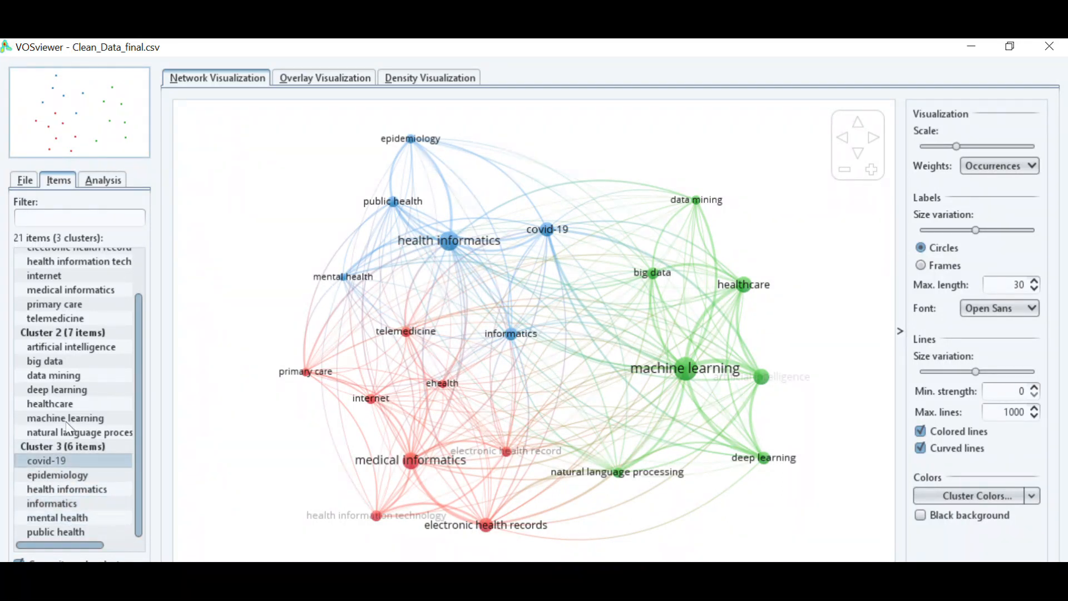
pyautogui.click(41, 350)
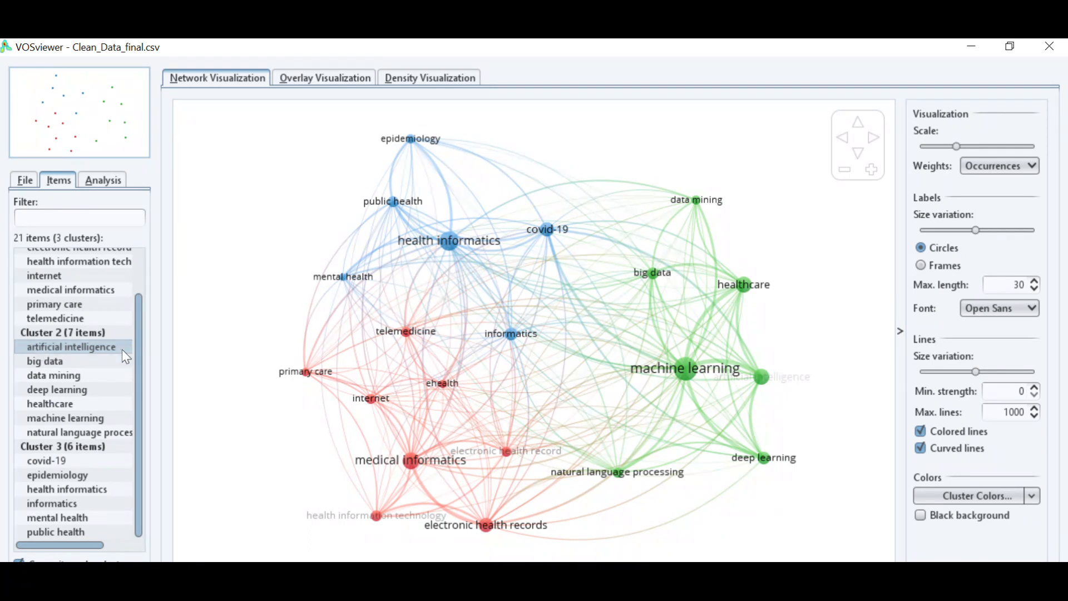
pyautogui.moveTo(138, 354); pyautogui.dragTo(146, 281)
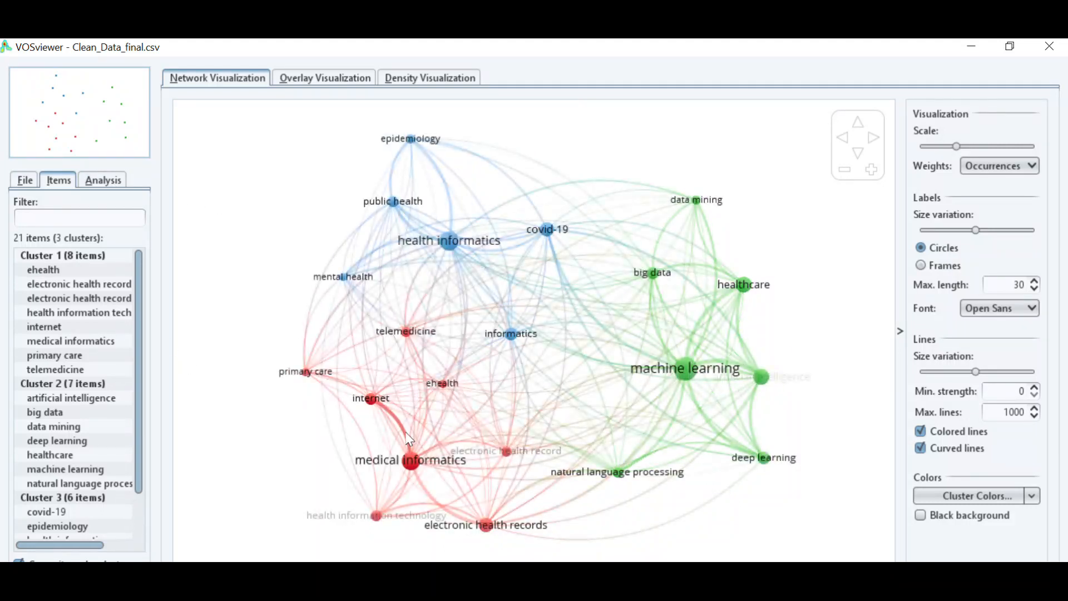
# Step: Start a new map based on bibliographic data, using the Scopus file Clean_Data_final.csv and the existing keyword analysis settings
pyautogui.click(25, 180)
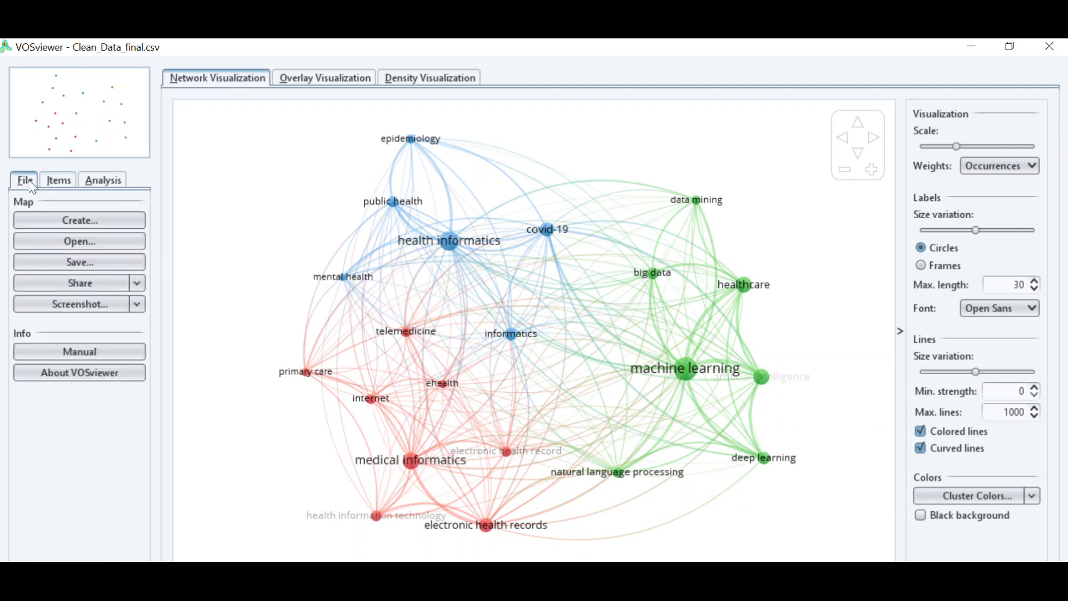
pyautogui.click(79, 221)
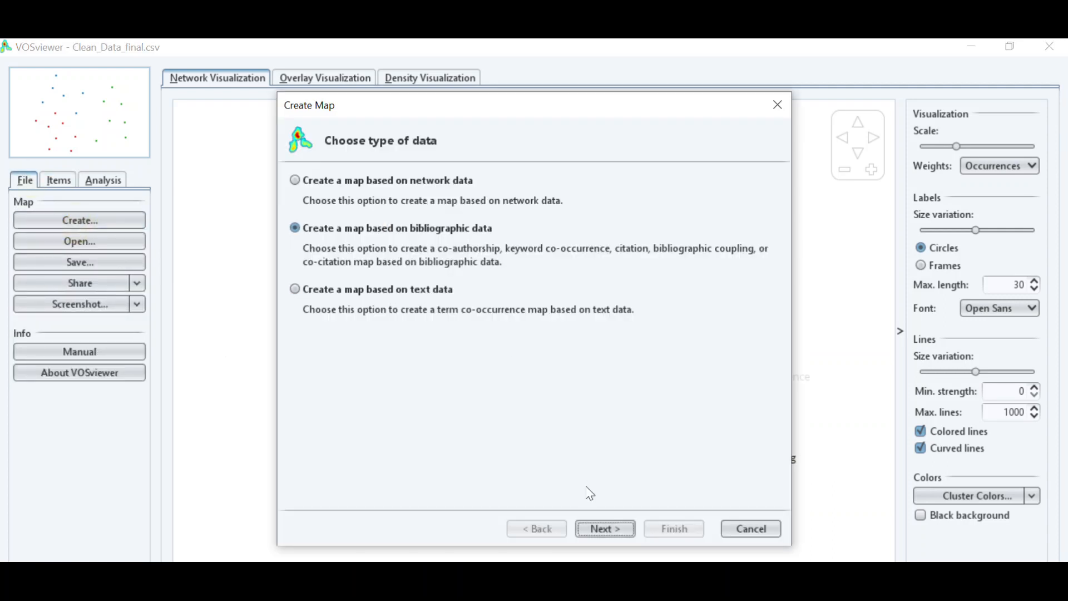
pyautogui.click(606, 529)
pyautogui.click(606, 532)
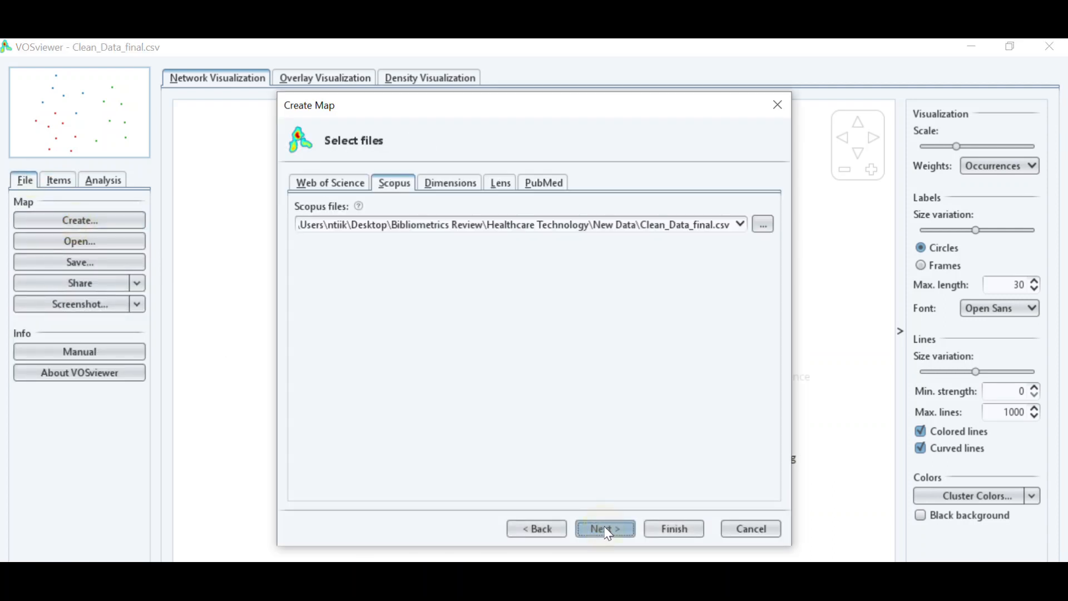
pyautogui.click(607, 531)
pyautogui.click(615, 529)
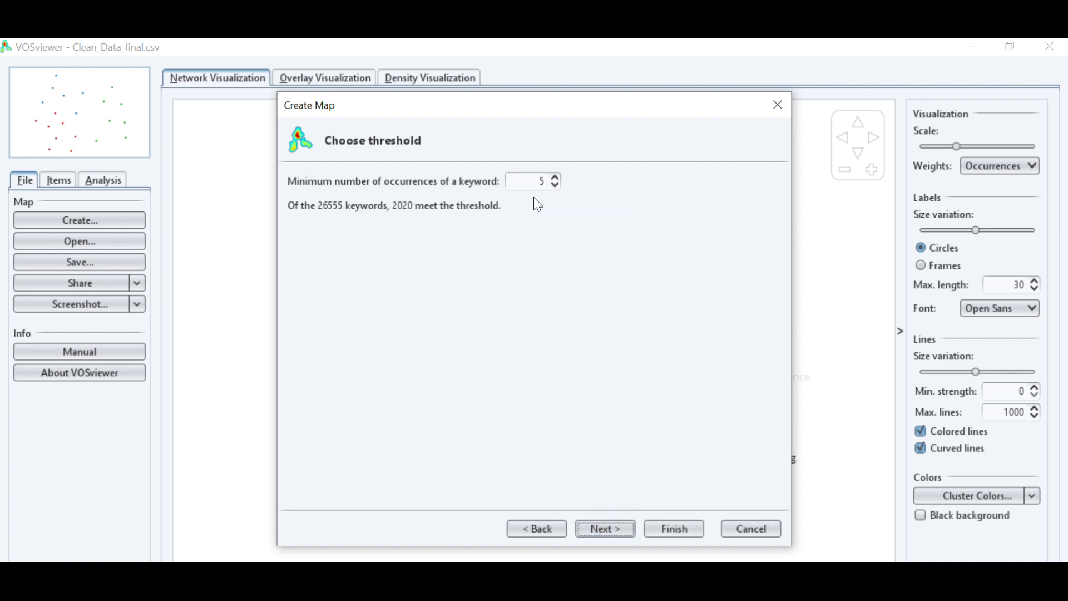
# Step: Set the minimum number of occurrences of a keyword to 40 and proceed to the verification of the selected keywords
pyautogui.doubleClick(544, 182)
pyautogui.write('39')
pyautogui.click(555, 177)
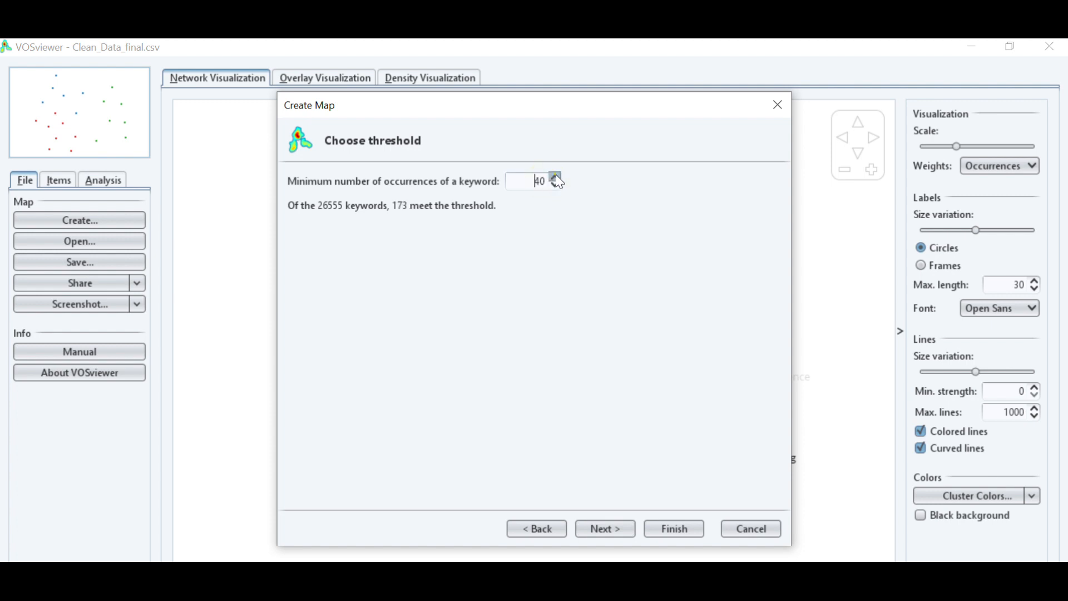
pyautogui.click(617, 532)
pyautogui.click(617, 533)
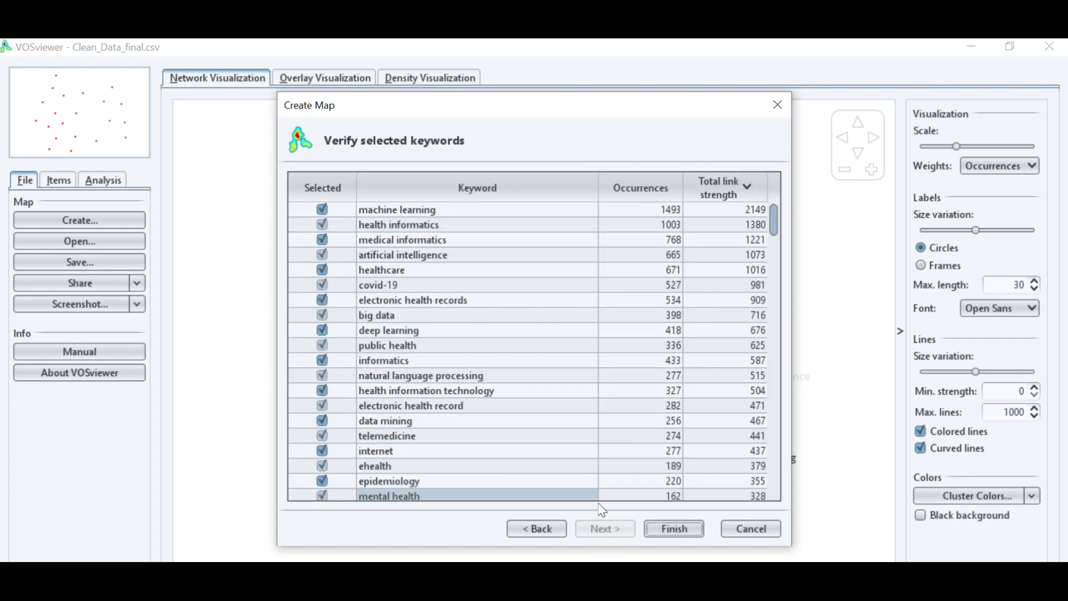
# Step: Generate the keyword co-occurrence map and examine the links of machine learning, deep learning, covid-19 and health informatics
pyautogui.click(665, 527)
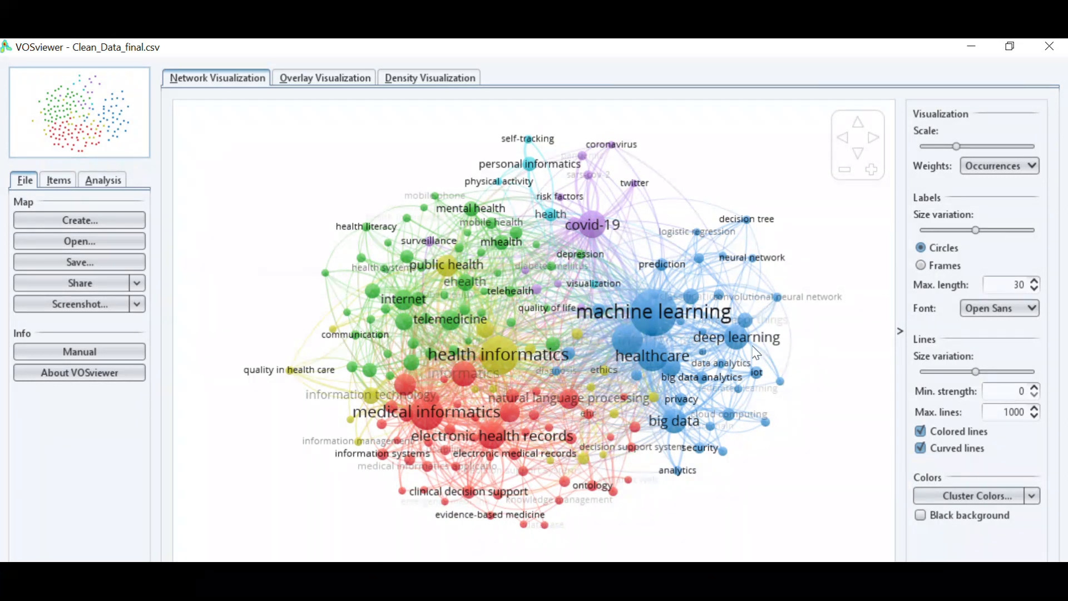
pyautogui.moveTo(648, 318)
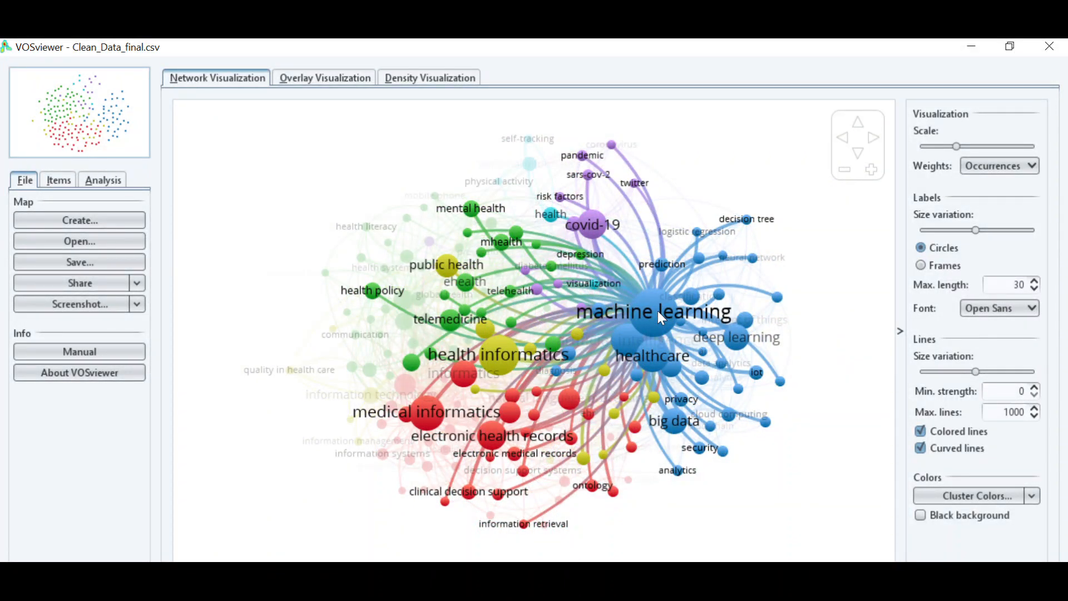
pyautogui.moveTo(744, 340)
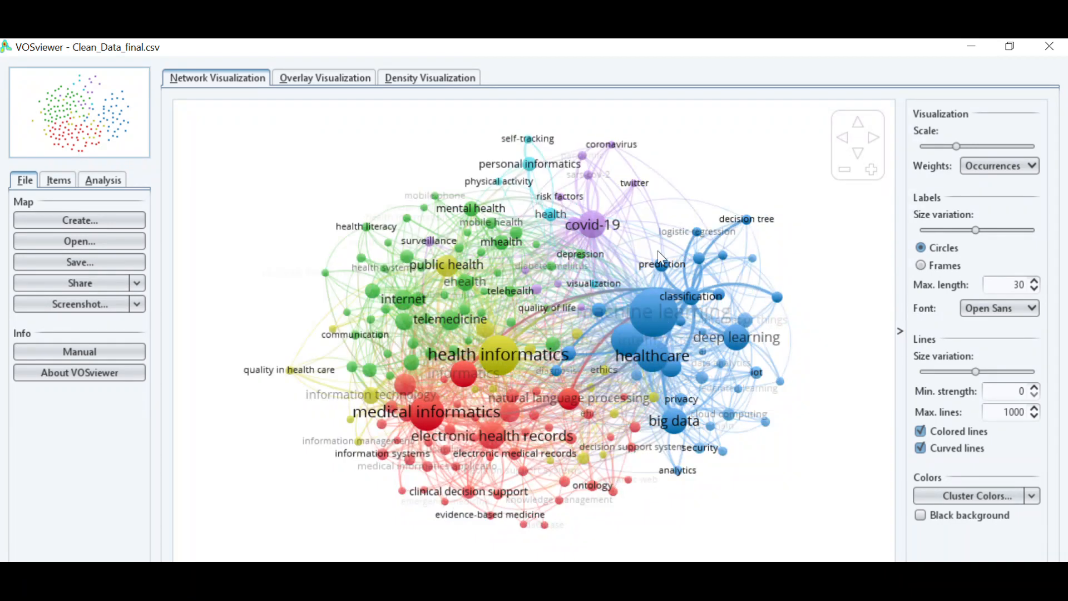
pyautogui.moveTo(617, 148)
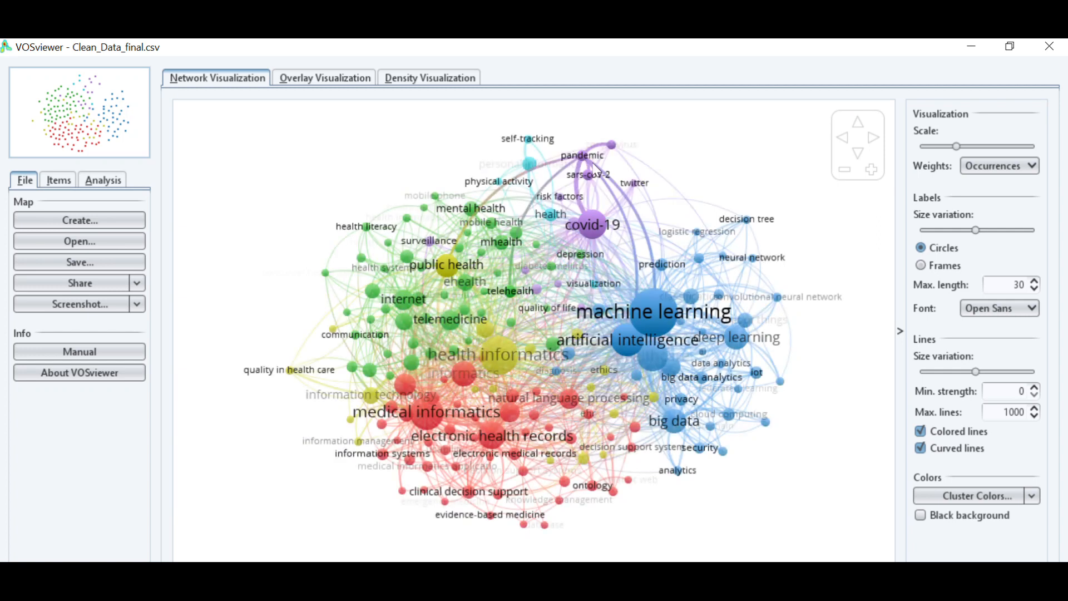
pyautogui.moveTo(595, 222)
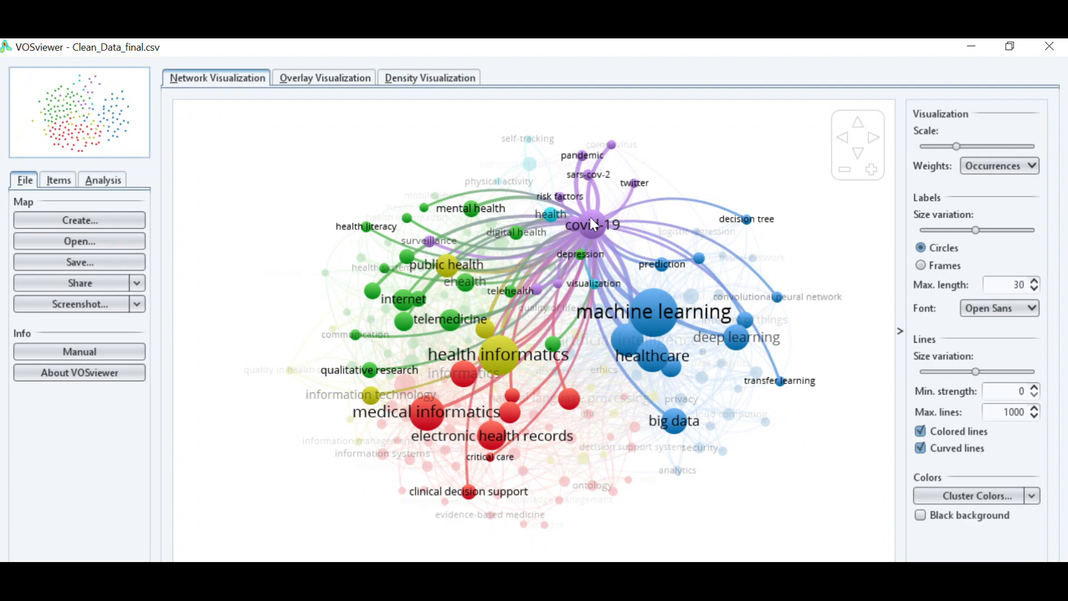
pyautogui.moveTo(499, 356)
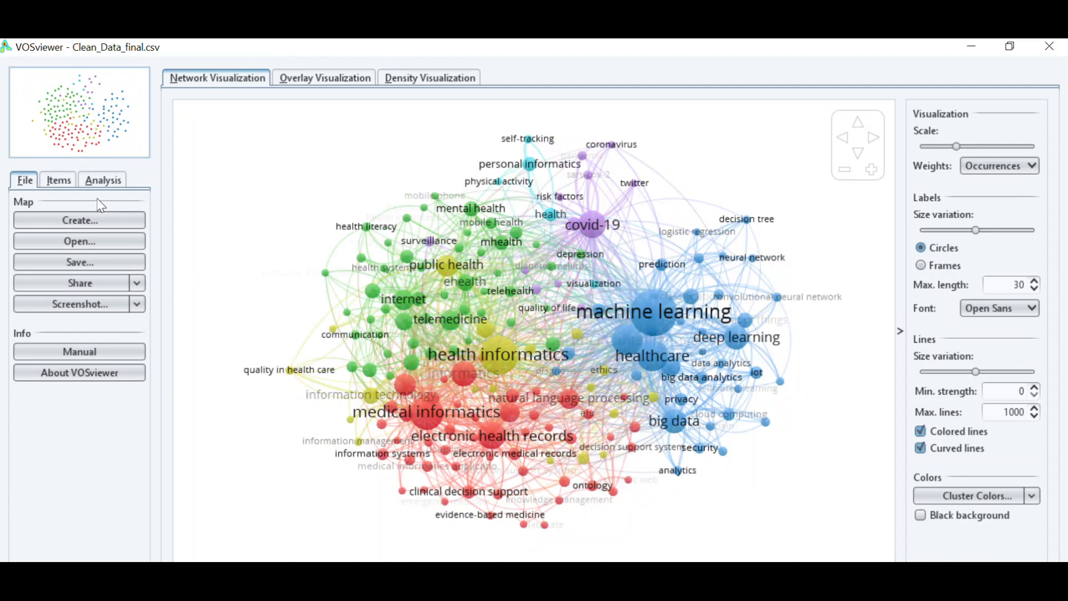
# Step: Review the item list of the new keyword map to see which keywords fall into each cluster
pyautogui.click(66, 185)
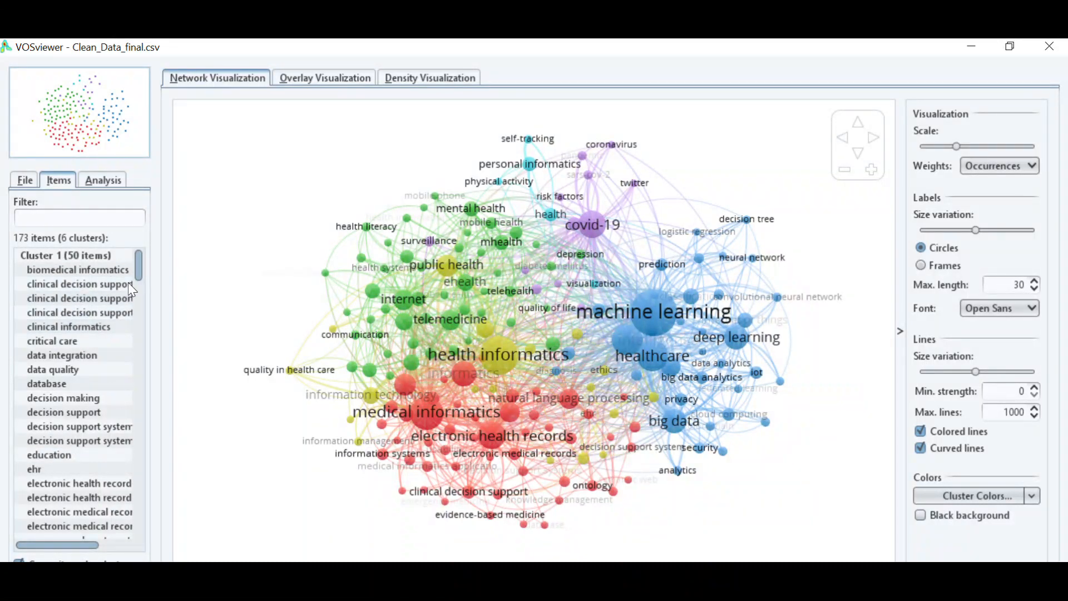
pyautogui.moveTo(138, 267); pyautogui.dragTo(157, 342)
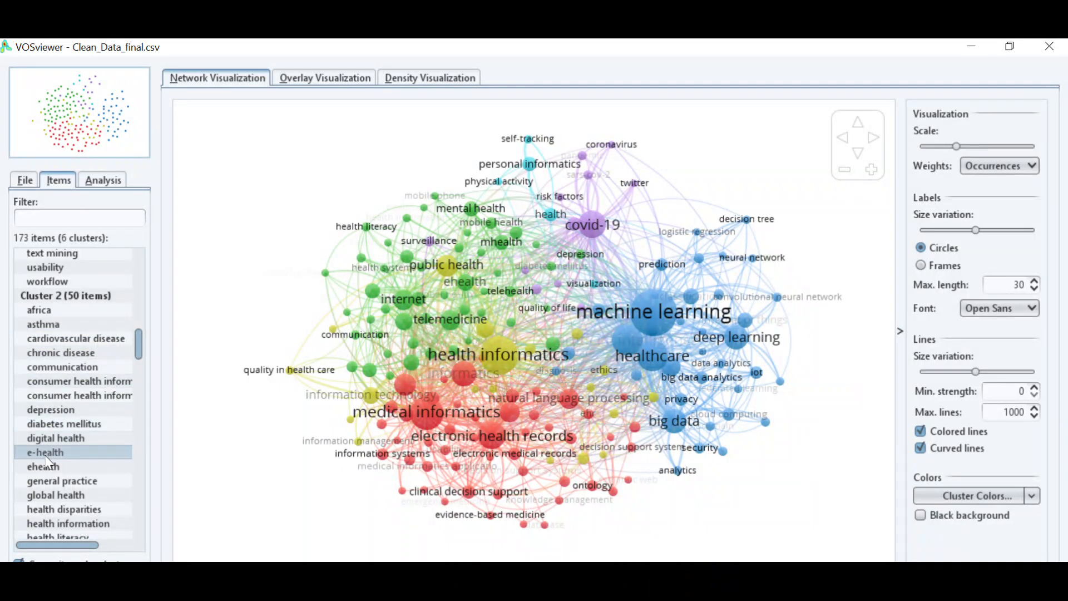
pyautogui.moveTo(138, 344); pyautogui.dragTo(125, 520)
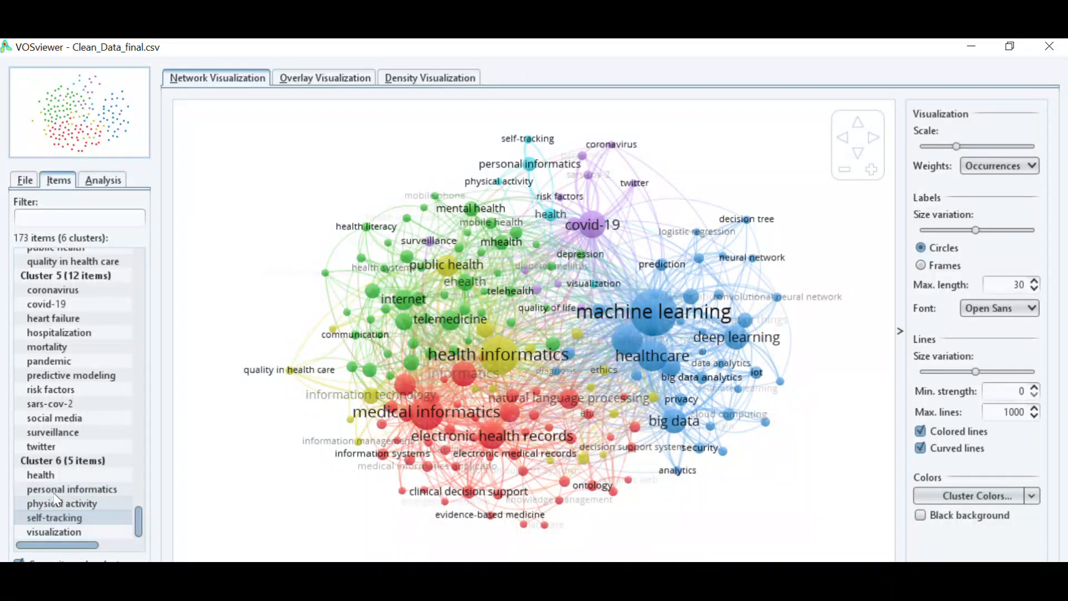
pyautogui.scroll(2, 139, 515)
pyautogui.scroll(-2, 138, 508)
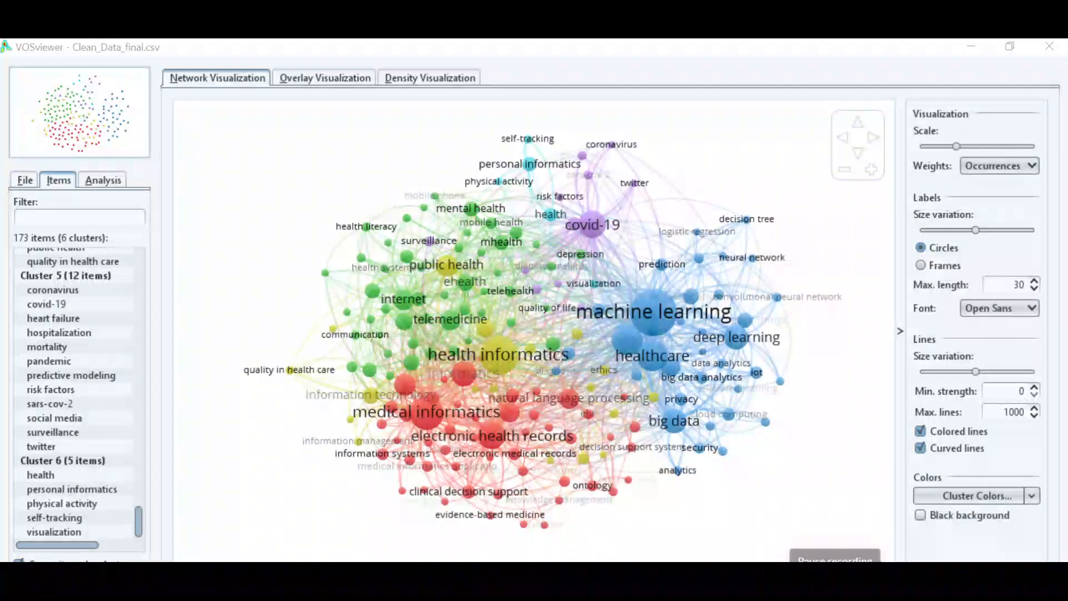
# Step: Start a new map based on bibliographic data, using the Scopus database file Clean_Data_final.csv
pyautogui.click(25, 180)
pyautogui.click(89, 225)
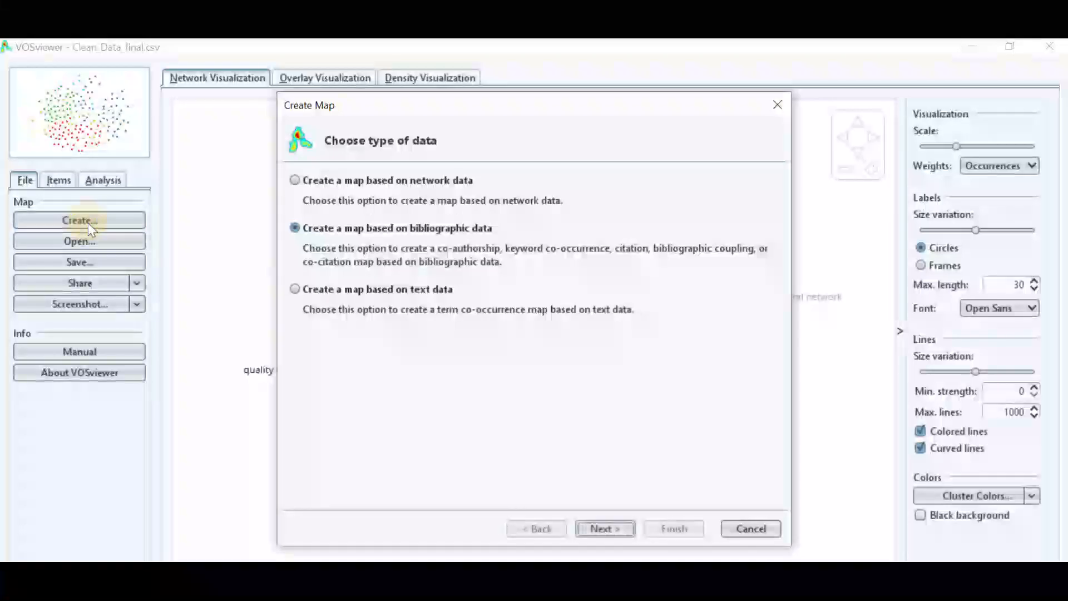
pyautogui.click(630, 529)
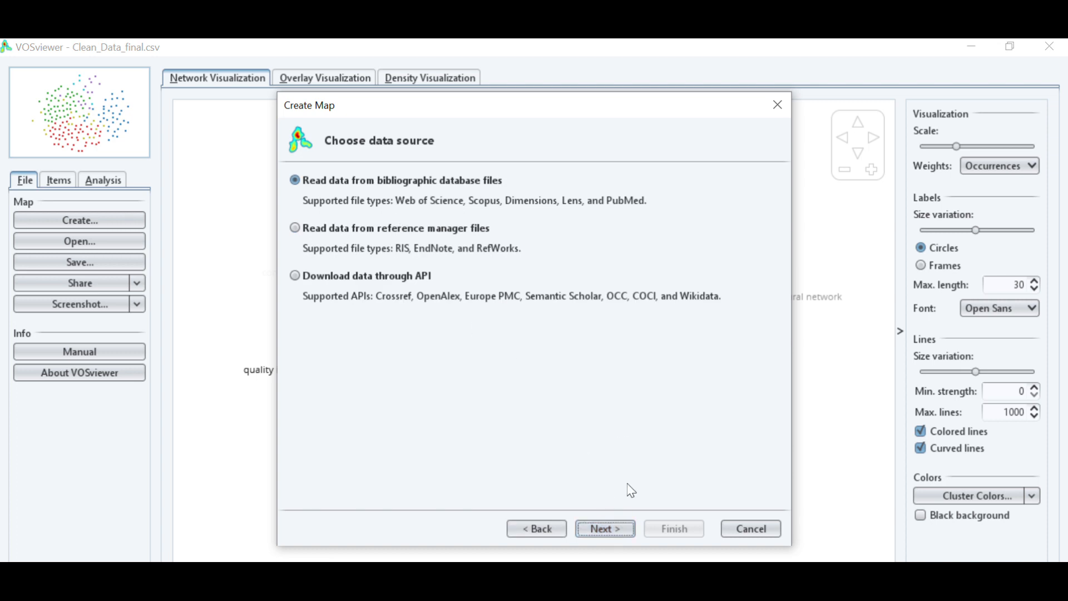
pyautogui.click(606, 528)
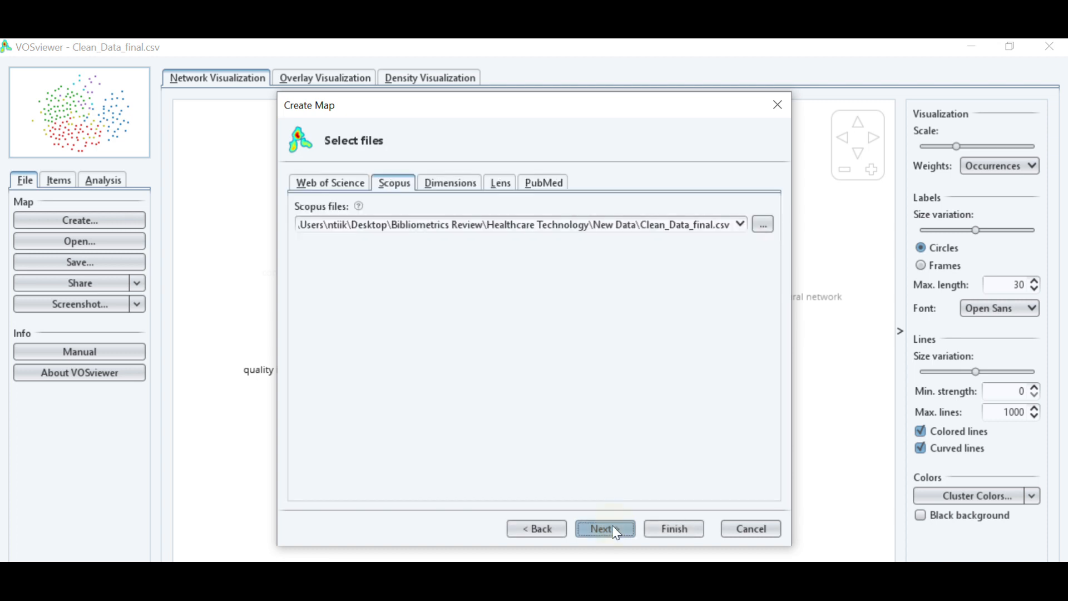
pyautogui.click(615, 530)
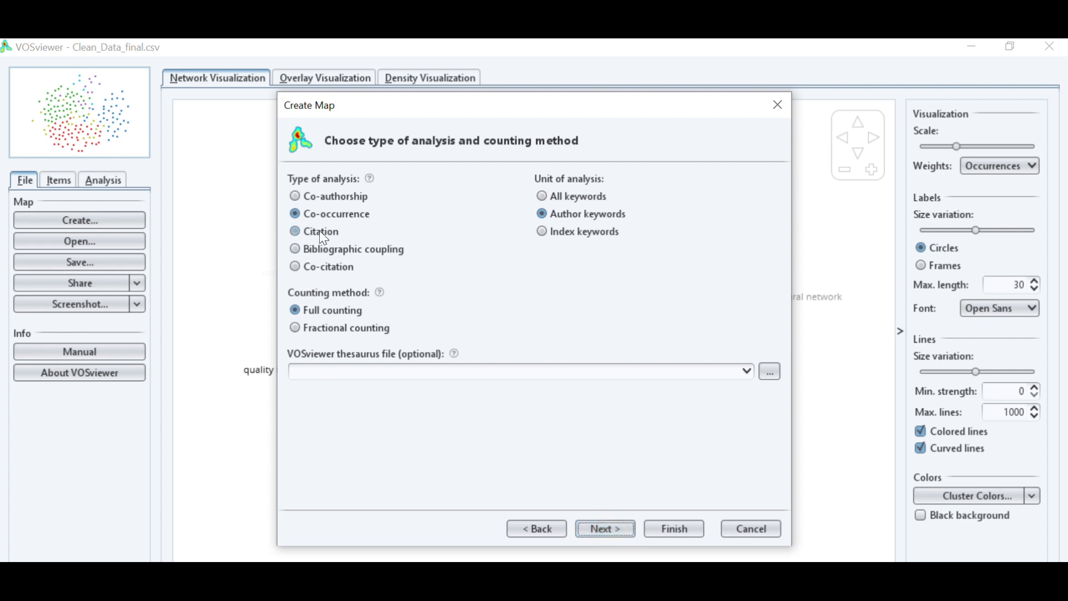
# Step: Choose bibliographic coupling with authors as the unit, keeping minimums of 5 documents and 0 citations and all 28 authors
pyautogui.click(313, 248)
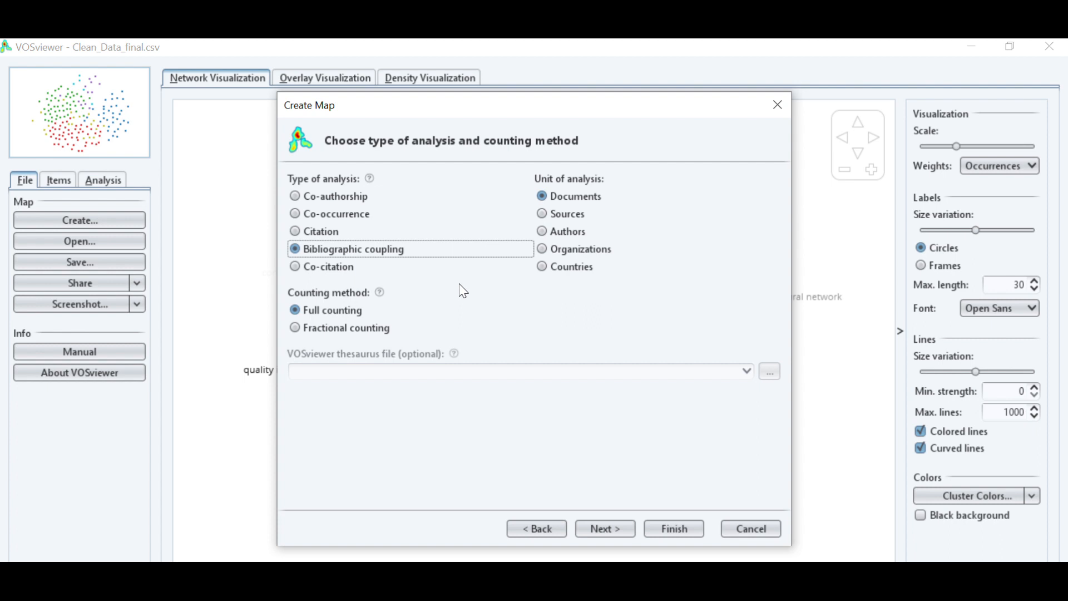
pyautogui.click(550, 234)
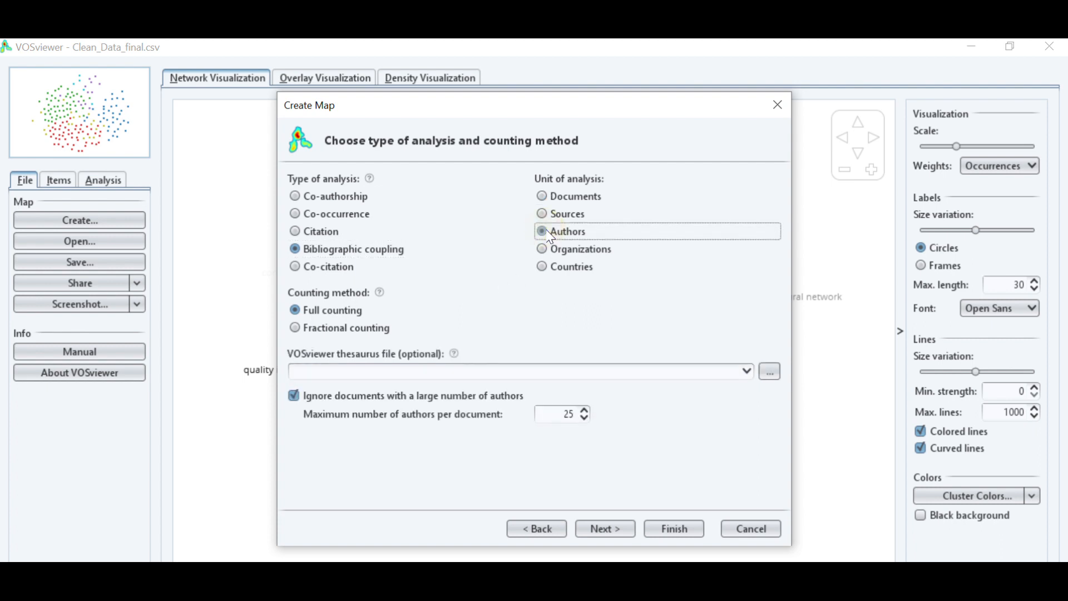
pyautogui.click(295, 395)
pyautogui.click(606, 531)
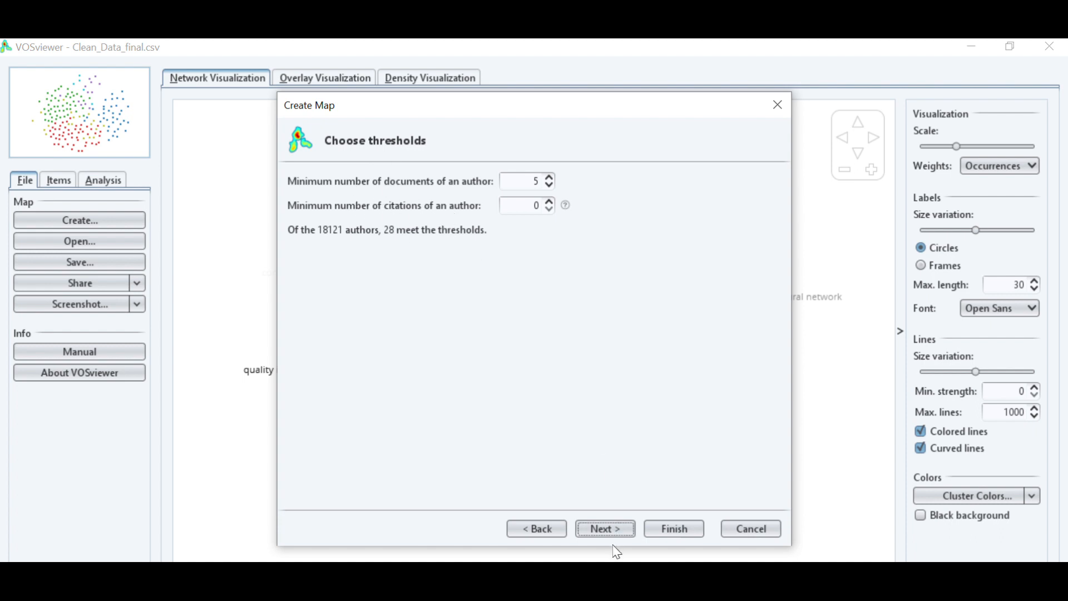
pyautogui.click(607, 529)
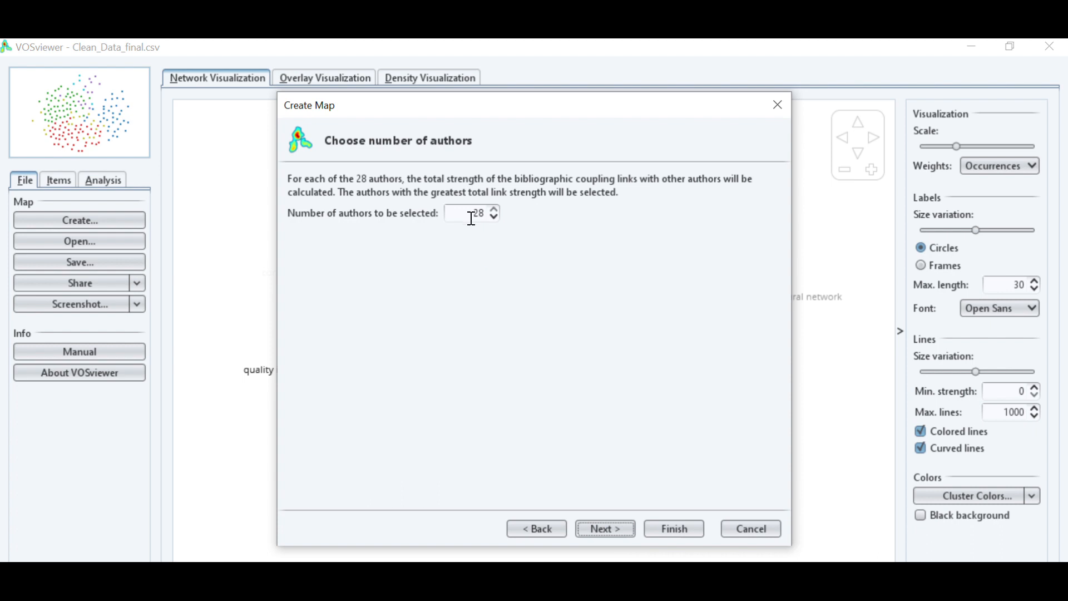
pyautogui.click(606, 527)
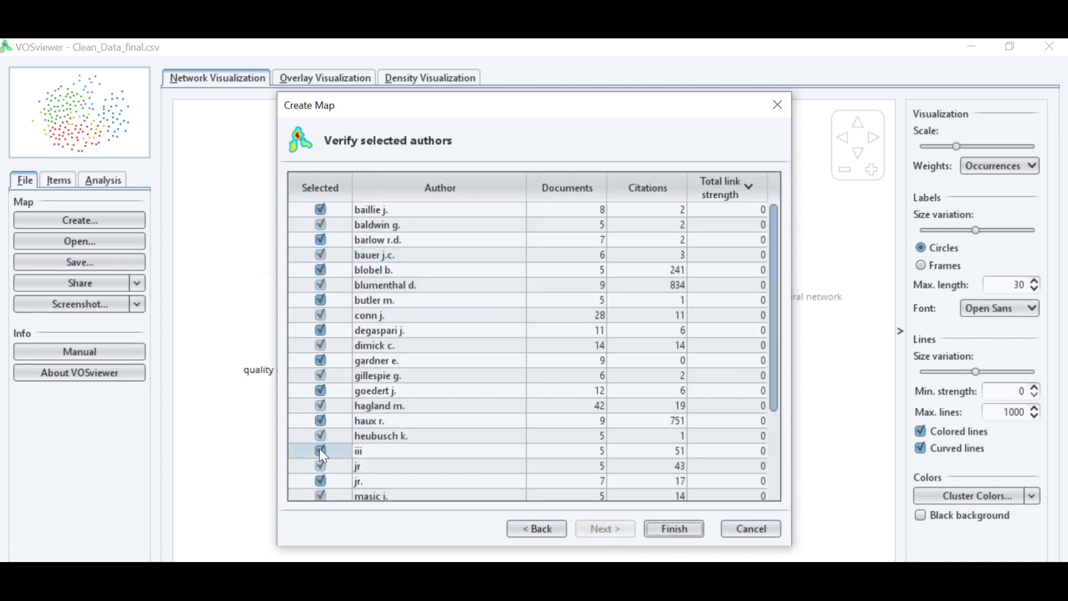
# Step: Exclude the invalid author entries iii, jr and jr. from the selection and generate the bibliographic coupling map
pyautogui.click(321, 481)
pyautogui.moveTo(776, 384); pyautogui.dragTo(777, 489)
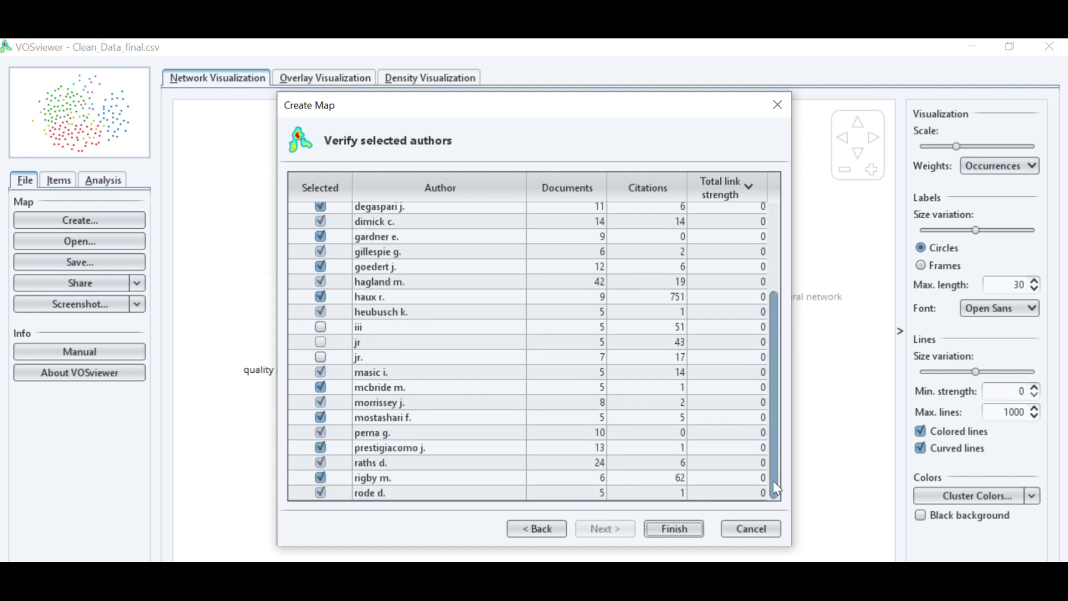
pyautogui.moveTo(777, 489); pyautogui.dragTo(778, 425)
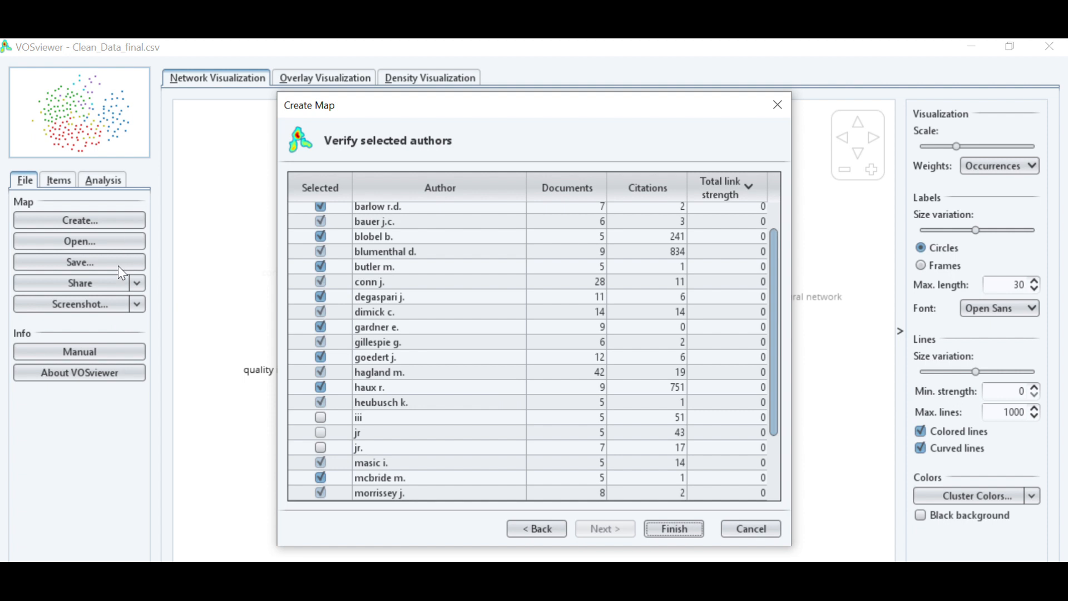
pyautogui.click(362, 419)
pyautogui.click(668, 526)
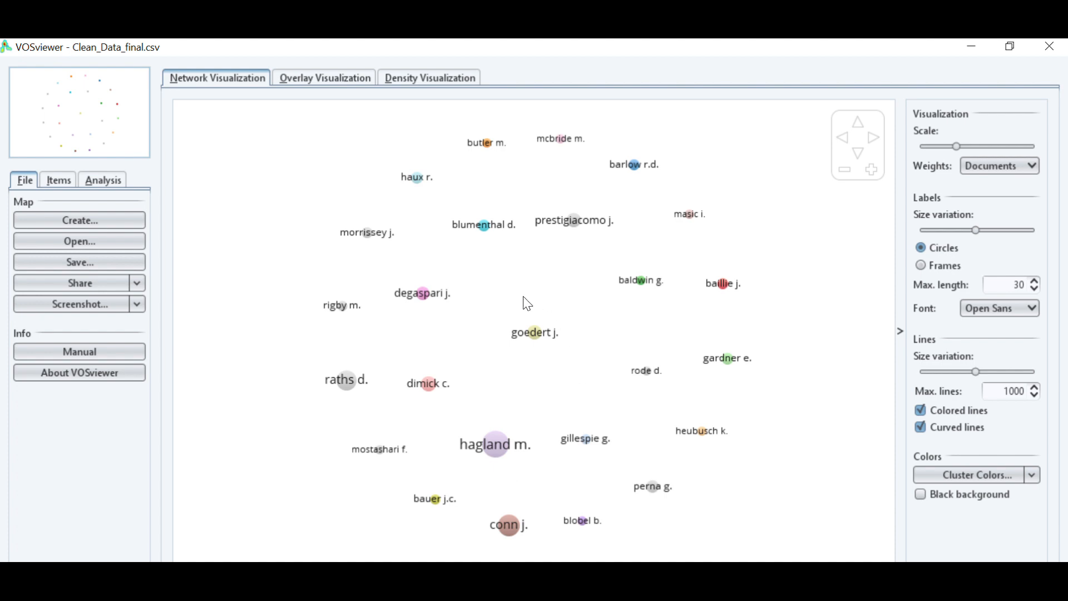
# Step: Start another bibliographic map from Clean_Data_final.csv with co-citation analysis, cited authors as the unit and full counting
pyautogui.click(54, 219)
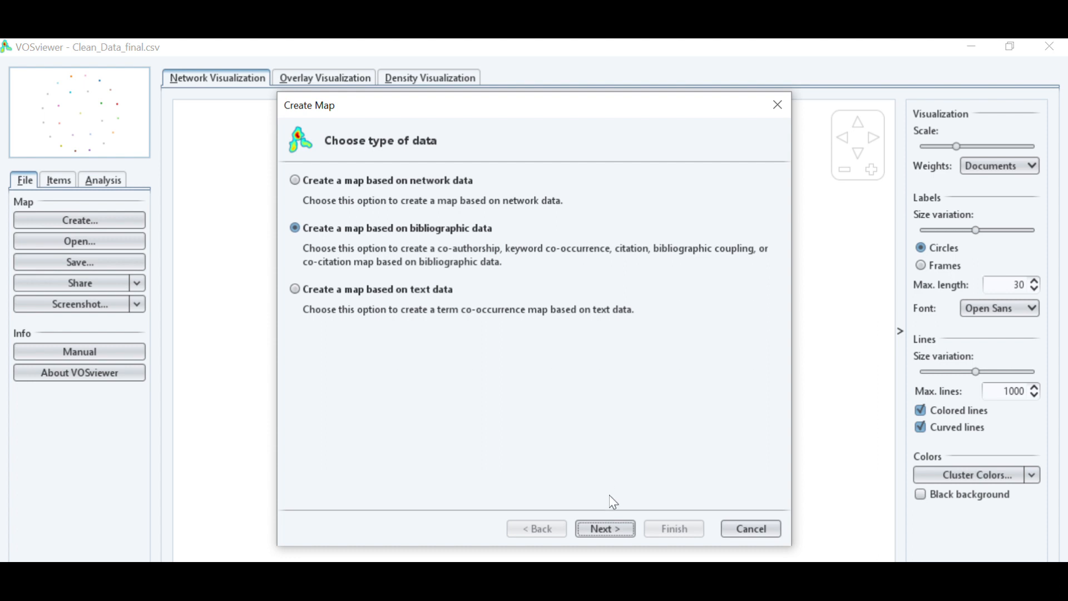
pyautogui.click(612, 529)
pyautogui.click(623, 533)
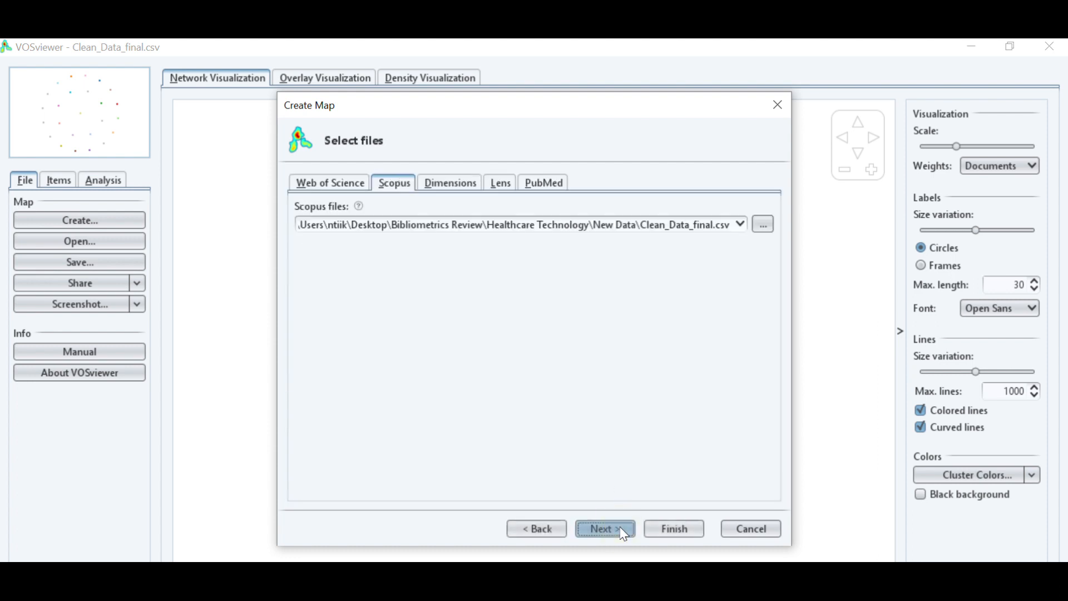
pyautogui.click(605, 528)
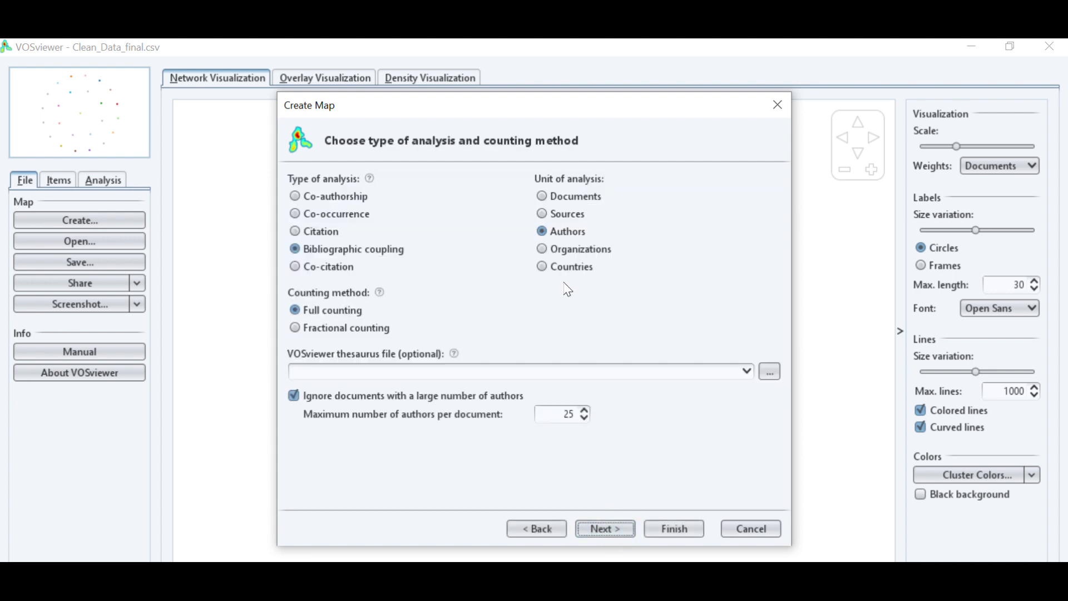
pyautogui.click(327, 267)
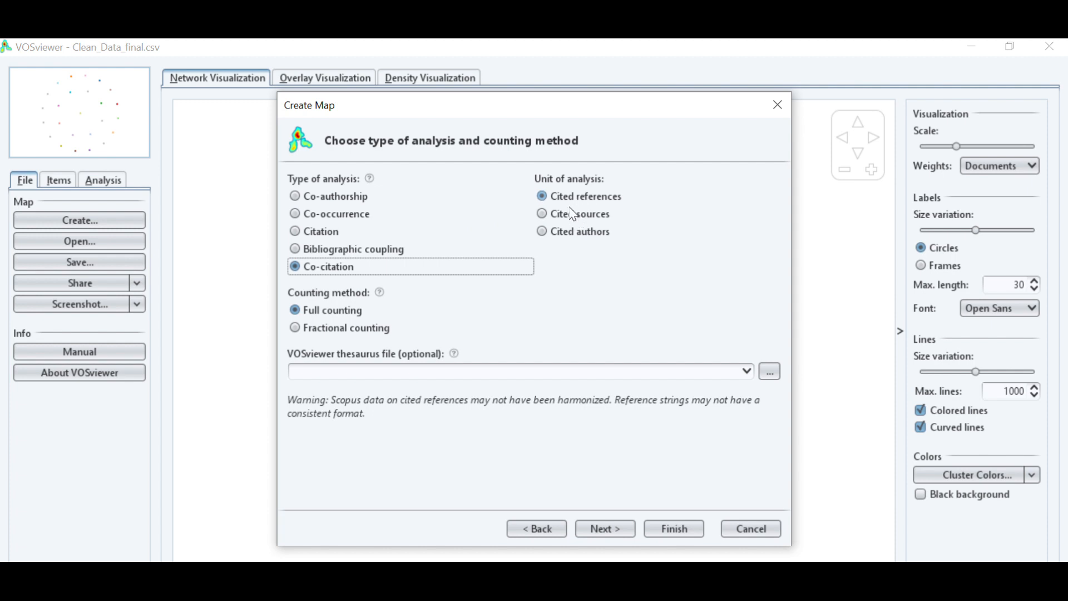
pyautogui.click(543, 232)
pyautogui.click(608, 528)
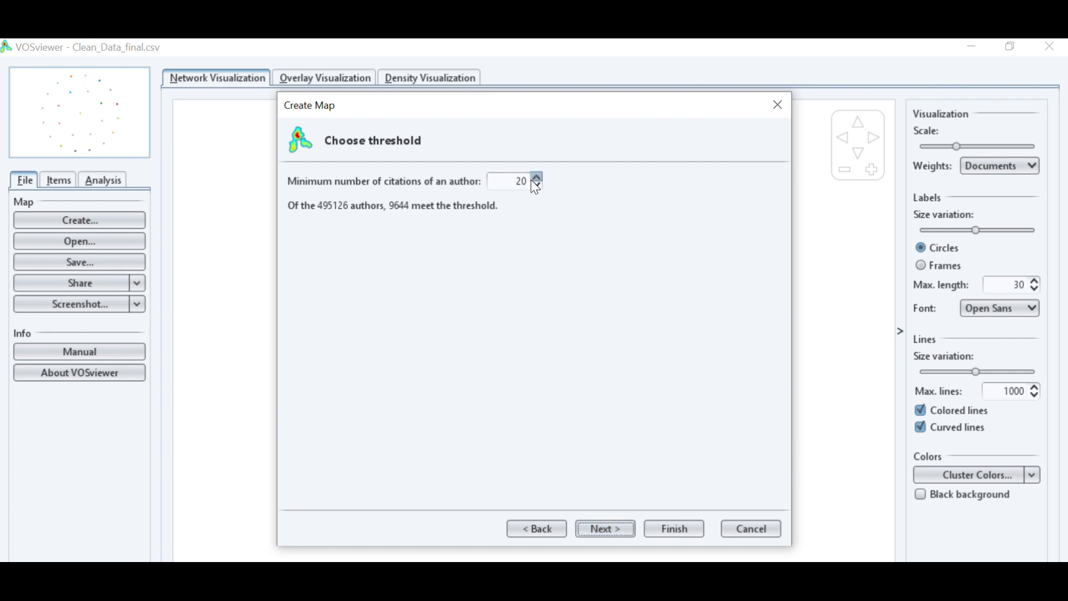
# Step: Set the minimum number of citations of an author to 100 and proceed to choosing the number of authors
pyautogui.moveTo(513, 178); pyautogui.dragTo(527, 180)
pyautogui.click(537, 186)
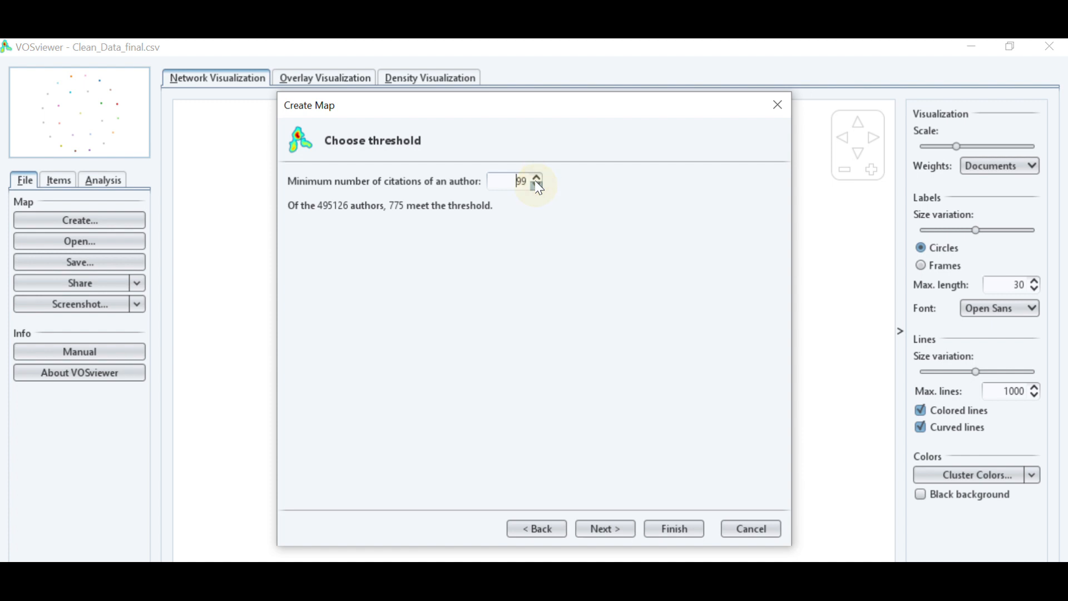
pyautogui.click(537, 179)
pyautogui.click(603, 530)
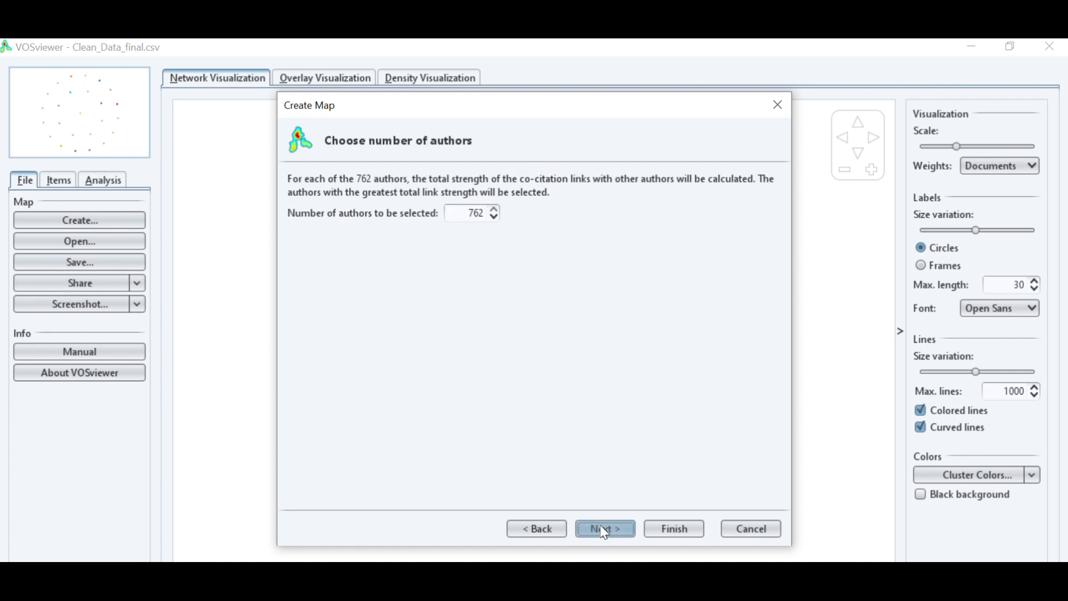
# Step: Keep all 762 authors, generate the author co-citation map and open its list of items by cluster
pyautogui.click(605, 530)
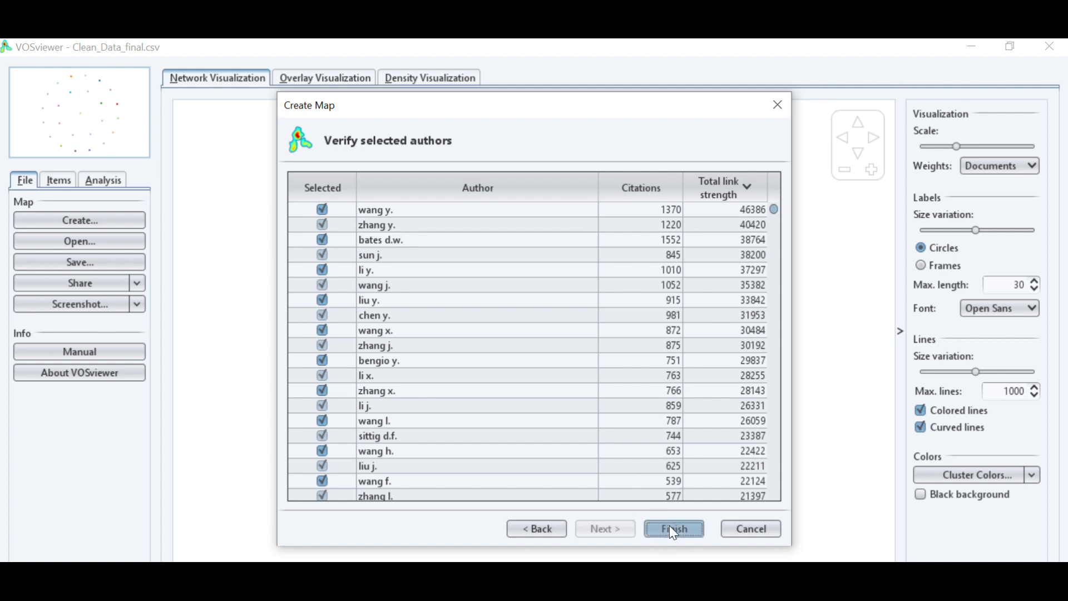
pyautogui.click(686, 528)
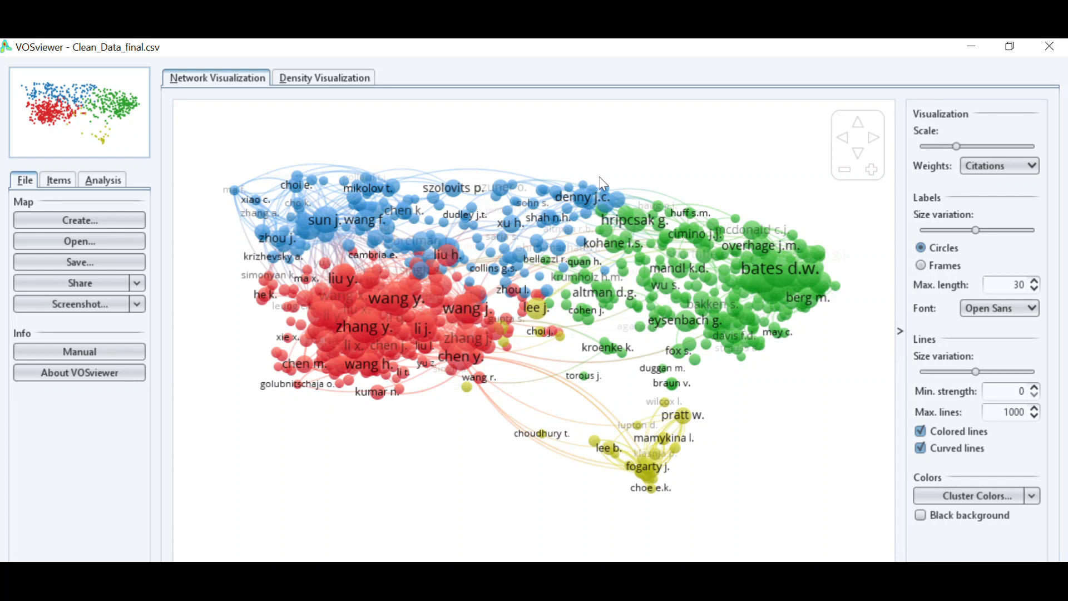
pyautogui.click(58, 181)
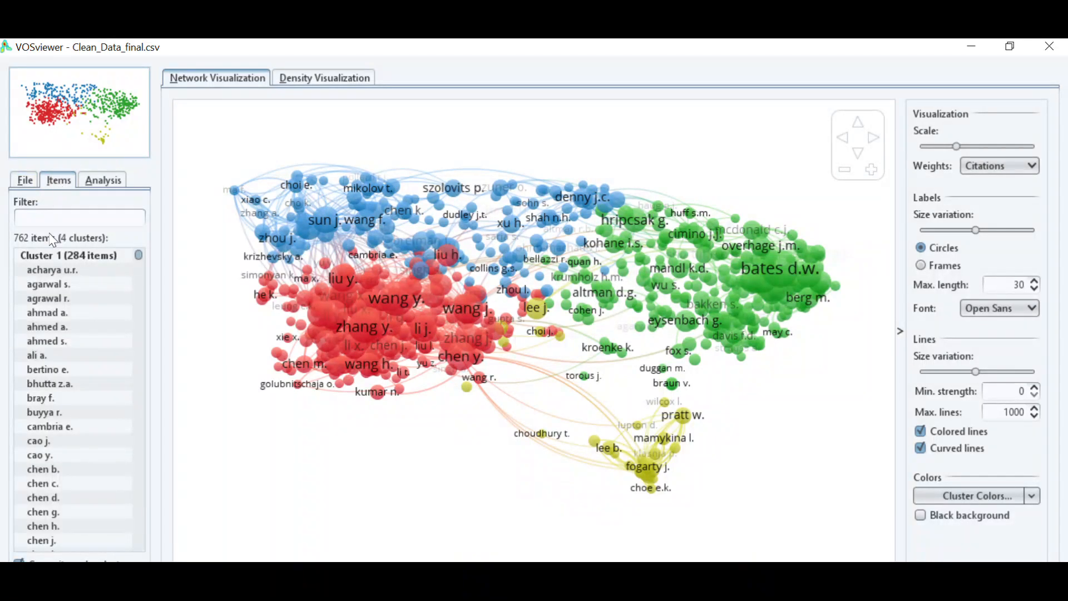